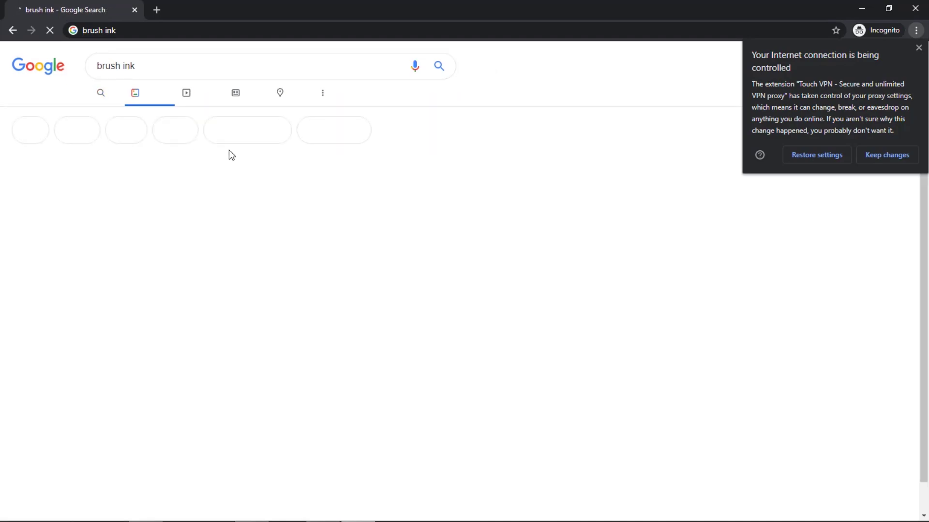
Browse the brush ink image results and open the square black painting illustration from hiclipart.
{"action": "scroll", "coordinate": [387, 173], "scroll_direction": "down", "scroll_amount": 15}
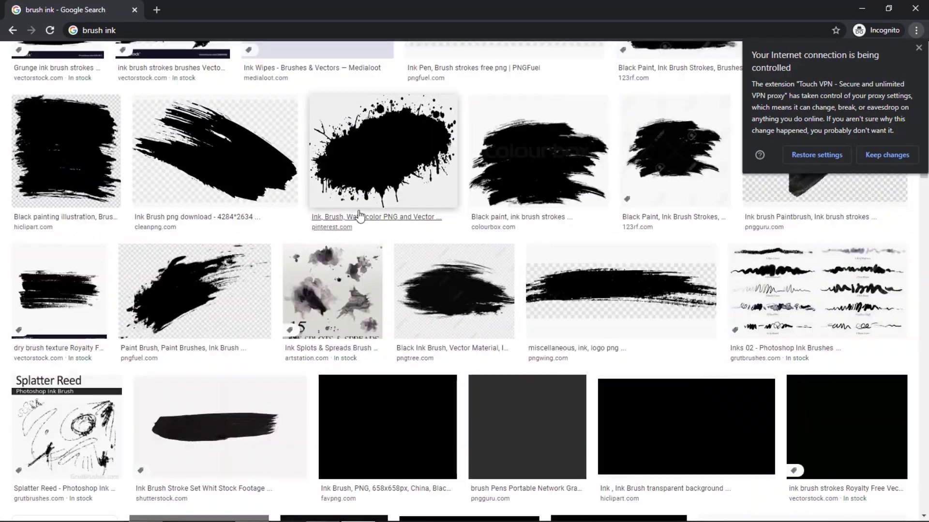
{"action": "scroll", "coordinate": [387, 228], "scroll_direction": "down", "scroll_amount": 10}
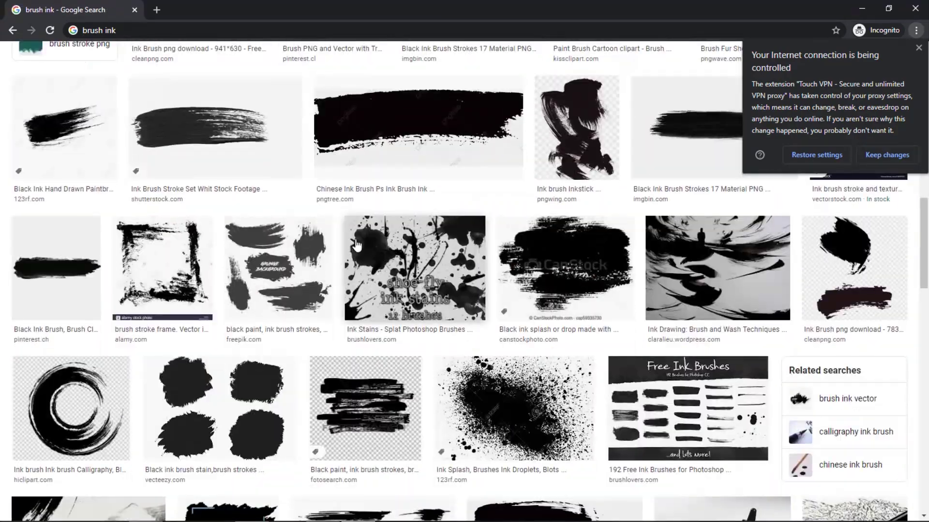
{"action": "scroll", "coordinate": [356, 240], "scroll_direction": "down", "scroll_amount": 15}
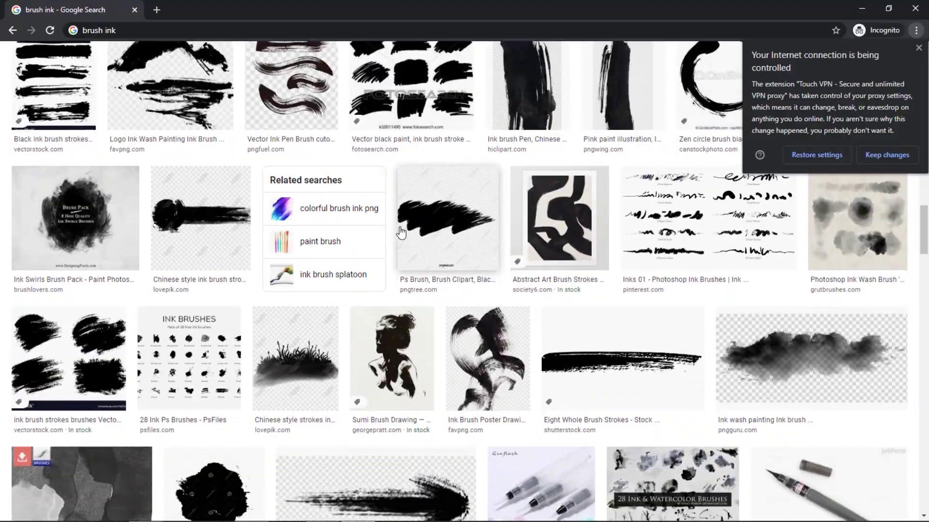
{"action": "scroll", "coordinate": [339, 242], "scroll_direction": "up", "scroll_amount": 20}
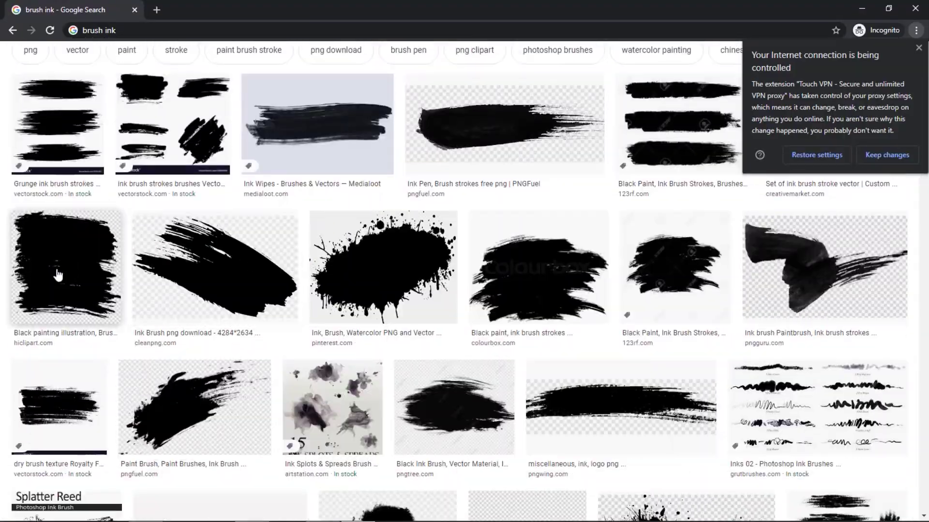
{"action": "left_click", "coordinate": [58, 275]}
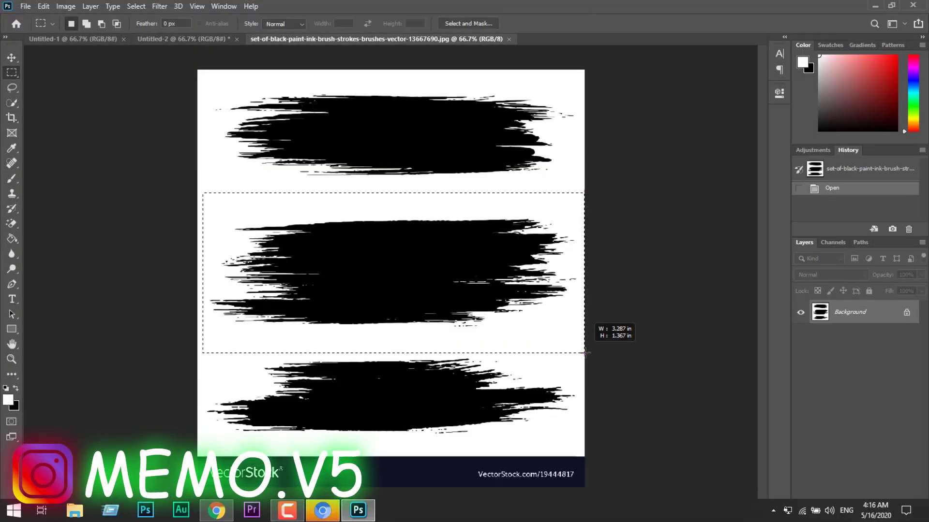
Marquee-select the middle brush stroke and erase the white background around it with the Magic Eraser.
{"action": "left_click_drag", "start_coordinate": [577, 340], "coordinate": [578, 340]}
{"action": "key", "text": "e"}
{"action": "left_click", "coordinate": [228, 205]}
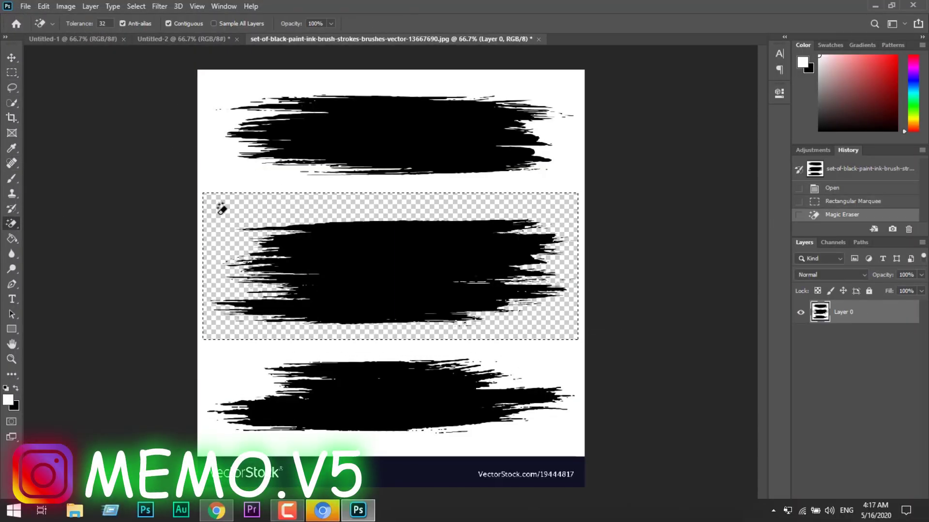
Copy the middle stroke into Untitled-2, rotate it to about 91° and scale it to about 103% width and 212% height.
{"action": "mouse_move", "coordinate": [310, 214]}
{"action": "left_mouse_down"}
{"action": "mouse_move", "coordinate": [155, 41]}
{"action": "mouse_move", "coordinate": [335, 240]}
{"action": "left_mouse_up"}
{"action": "key", "text": "ctrl+t"}
{"action": "left_click_drag", "start_coordinate": [503, 185], "coordinate": [445, 312]}
{"action": "mouse_move", "coordinate": [403, 261]}
{"action": "left_mouse_down"}
{"action": "mouse_move", "coordinate": [402, 277]}
{"action": "mouse_move", "coordinate": [383, 276]}
{"action": "left_mouse_up"}
{"action": "left_click_drag", "start_coordinate": [476, 204], "coordinate": [484, 220]}
{"action": "left_click_drag", "start_coordinate": [433, 264], "coordinate": [483, 267]}
{"action": "left_click_drag", "start_coordinate": [324, 261], "coordinate": [289, 260]}
{"action": "left_click_drag", "start_coordinate": [271, 97], "coordinate": [260, 107]}
{"action": "left_click_drag", "start_coordinate": [394, 157], "coordinate": [387, 174]}
{"action": "left_click_drag", "start_coordinate": [471, 167], "coordinate": [480, 165]}
{"action": "left_click_drag", "start_coordinate": [529, 184], "coordinate": [527, 199]}
{"action": "left_click_drag", "start_coordinate": [476, 280], "coordinate": [521, 281]}
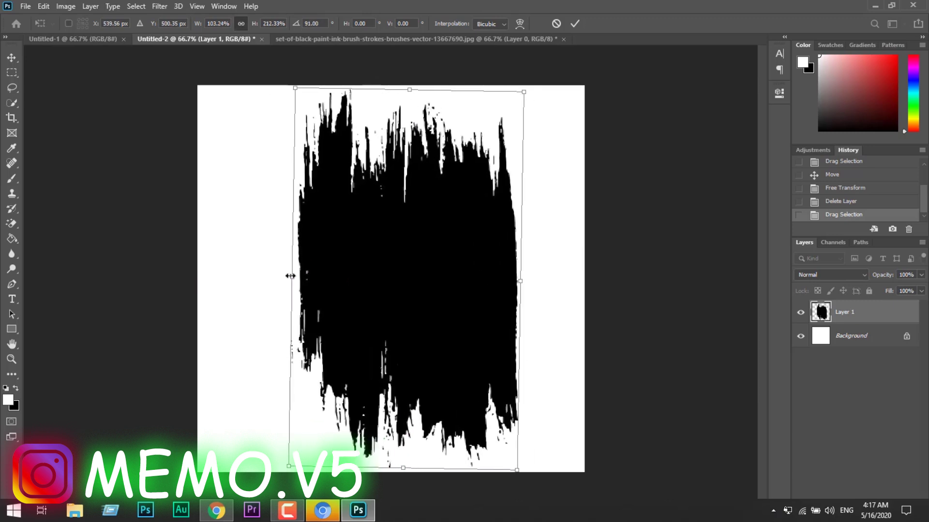
Stretch the upright black stroke wider and taller so it covers most of the white canvas, and apply the transform.
{"action": "left_click_drag", "start_coordinate": [292, 278], "coordinate": [235, 275]}
{"action": "left_click_drag", "start_coordinate": [273, 176], "coordinate": [320, 109]}
{"action": "left_click_drag", "start_coordinate": [376, 87], "coordinate": [370, 107]}
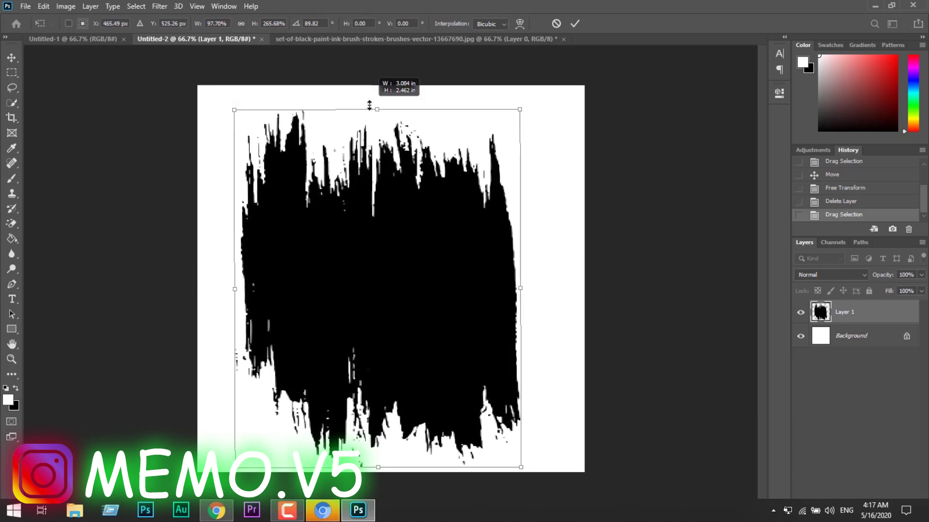
{"action": "left_click_drag", "start_coordinate": [367, 290], "coordinate": [368, 269]}
{"action": "left_click_drag", "start_coordinate": [377, 443], "coordinate": [375, 435]}
{"action": "left_click_drag", "start_coordinate": [256, 328], "coordinate": [260, 345]}
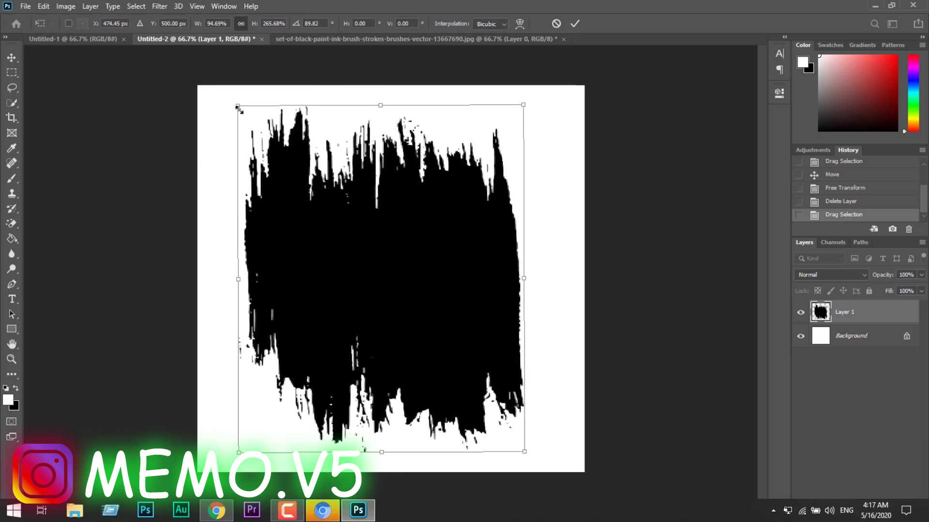
{"action": "left_click_drag", "start_coordinate": [238, 110], "coordinate": [210, 88]}
{"action": "left_click_drag", "start_coordinate": [455, 319], "coordinate": [474, 330]}
{"action": "left_click_drag", "start_coordinate": [547, 465], "coordinate": [568, 475]}
{"action": "mouse_move", "coordinate": [221, 281]}
{"action": "left_mouse_down"}
{"action": "mouse_move", "coordinate": [213, 286]}
{"action": "mouse_move", "coordinate": [225, 285]}
{"action": "left_mouse_up"}
{"action": "key", "text": "Return"}
Transform the black stroke again to fit the canvas height and extend its right edge close to the canvas edge.
{"action": "key", "text": "ctrl+t"}
{"action": "left_click_drag", "start_coordinate": [377, 272], "coordinate": [368, 267]}
{"action": "left_click_drag", "start_coordinate": [383, 90], "coordinate": [383, 70]}
{"action": "left_click_drag", "start_coordinate": [386, 467], "coordinate": [385, 478]}
{"action": "left_click_drag", "start_coordinate": [379, 344], "coordinate": [376, 349]}
{"action": "left_click_drag", "start_coordinate": [382, 67], "coordinate": [384, 83]}
{"action": "left_click_drag", "start_coordinate": [383, 481], "coordinate": [383, 472]}
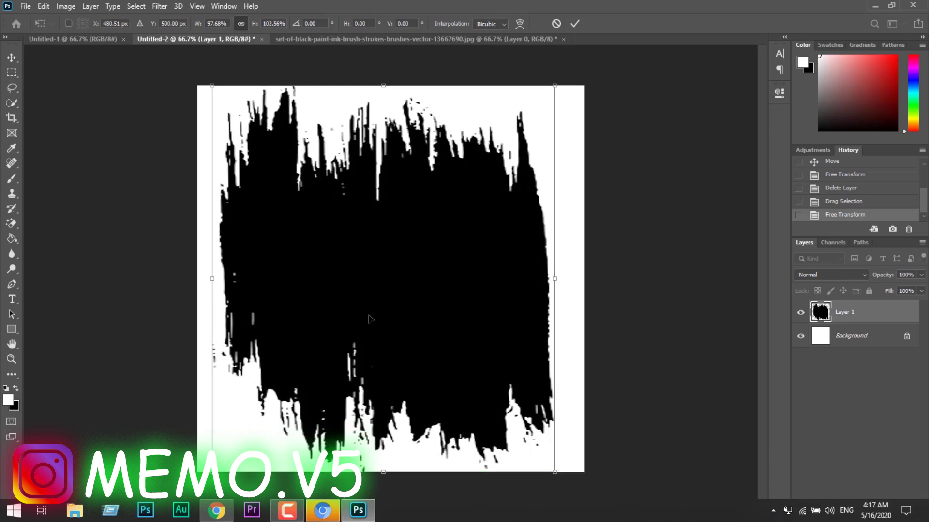
{"action": "left_click_drag", "start_coordinate": [554, 279], "coordinate": [567, 278]}
Reduce the black stroke's size slightly, centre it on the canvas with small margins, and apply the transform.
{"action": "key", "text": "ctrl+t"}
{"action": "left_click_drag", "start_coordinate": [564, 84], "coordinate": [564, 91]}
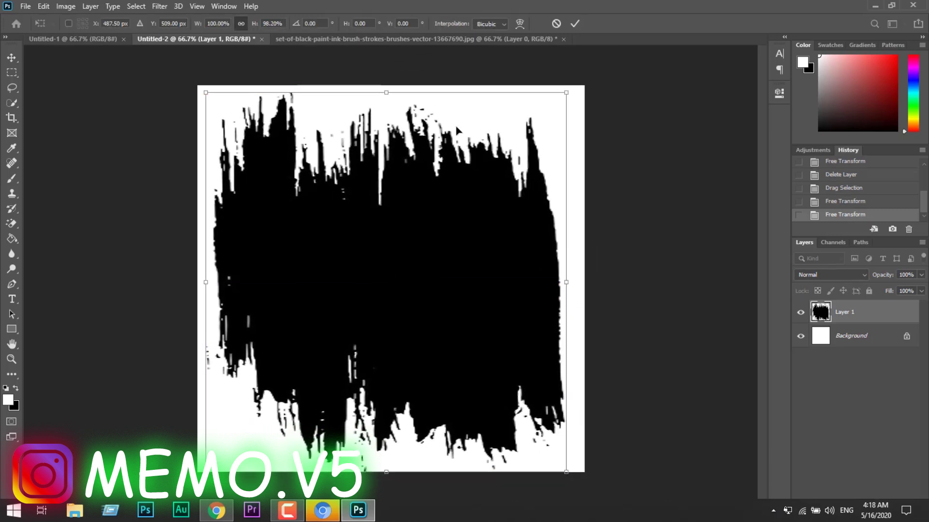
{"action": "left_click_drag", "start_coordinate": [407, 160], "coordinate": [411, 156]}
{"action": "left_click_drag", "start_coordinate": [577, 277], "coordinate": [567, 277]}
{"action": "key", "text": "Return"}
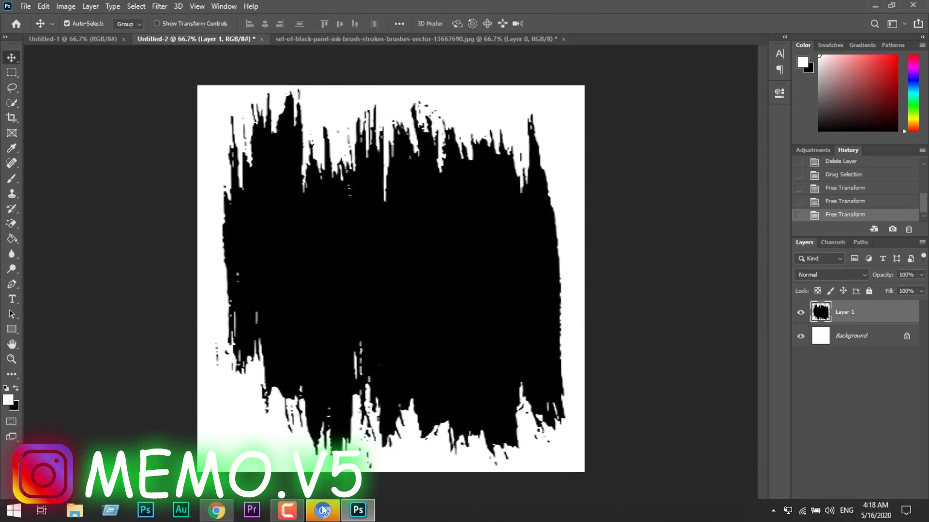
Switch to Chrome, narrow the teap png image results to scotch, and open the image of two yellow tape strips.
{"action": "left_click", "coordinate": [338, 505]}
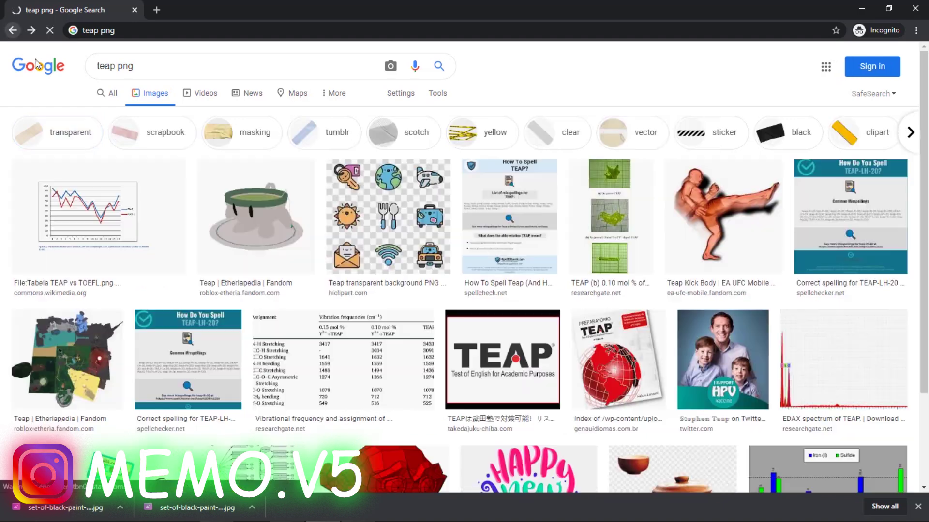
{"action": "scroll", "coordinate": [189, 180], "scroll_direction": "down", "scroll_amount": 5}
{"action": "scroll", "coordinate": [189, 180], "scroll_direction": "up", "scroll_amount": 5}
{"action": "left_click", "coordinate": [387, 141]}
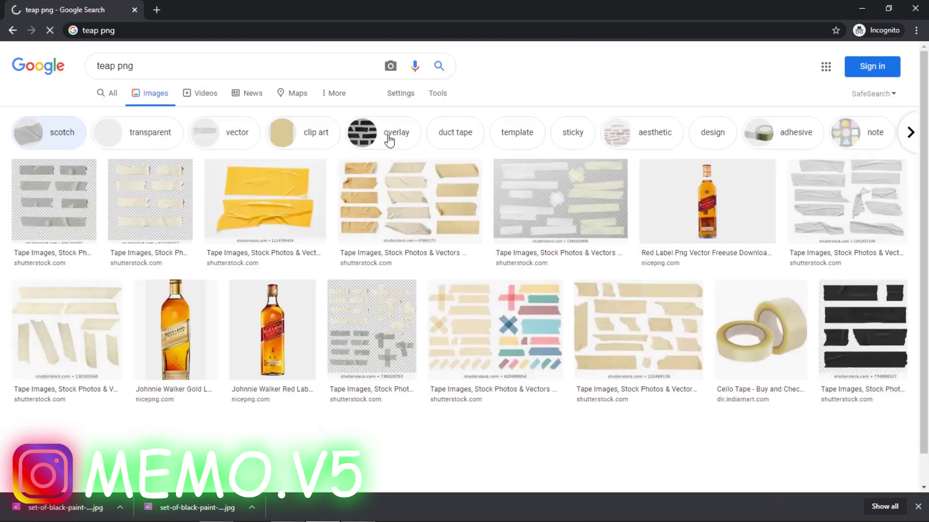
{"action": "left_click", "coordinate": [263, 200]}
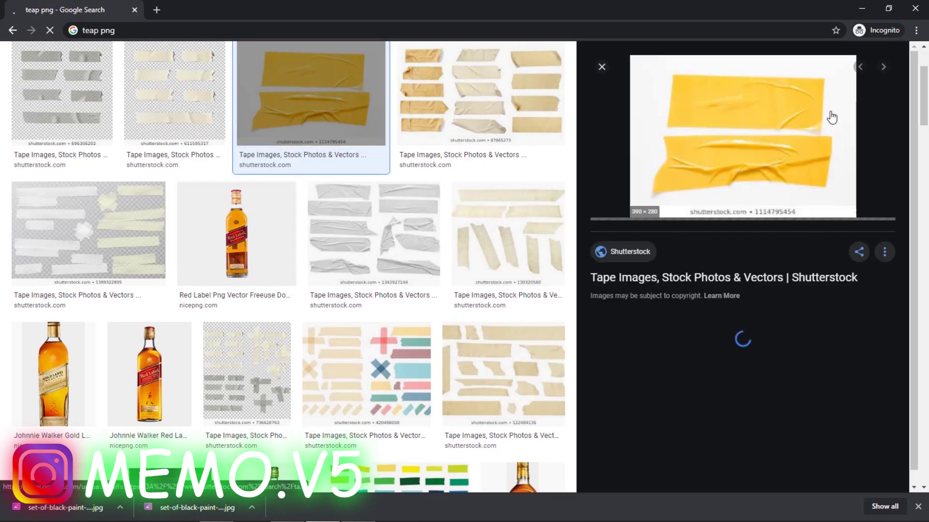
Browse the related yellow tape images and save the chosen tape image.
{"action": "right_click", "coordinate": [731, 122]}
{"action": "scroll", "coordinate": [755, 183], "scroll_direction": "down", "scroll_amount": 5}
{"action": "scroll", "coordinate": [785, 332], "scroll_direction": "down", "scroll_amount": 1}
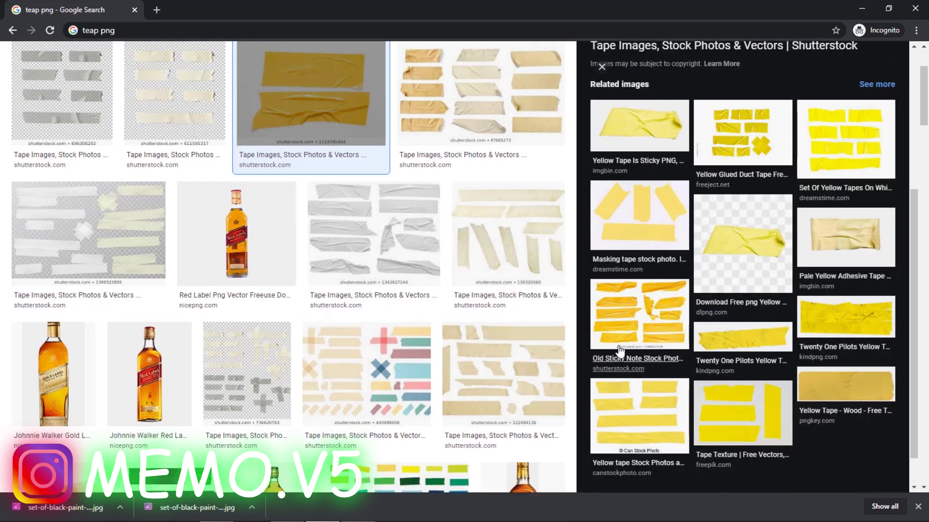
{"action": "scroll", "coordinate": [711, 333], "scroll_direction": "up", "scroll_amount": 5}
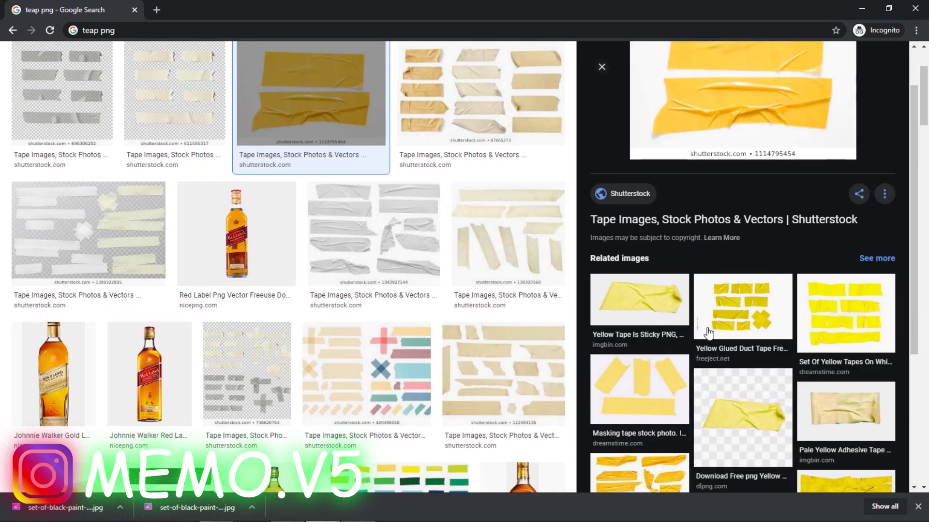
{"action": "scroll", "coordinate": [670, 399], "scroll_direction": "up", "scroll_amount": 2}
{"action": "right_click", "coordinate": [720, 121]}
{"action": "left_click", "coordinate": [747, 231]}
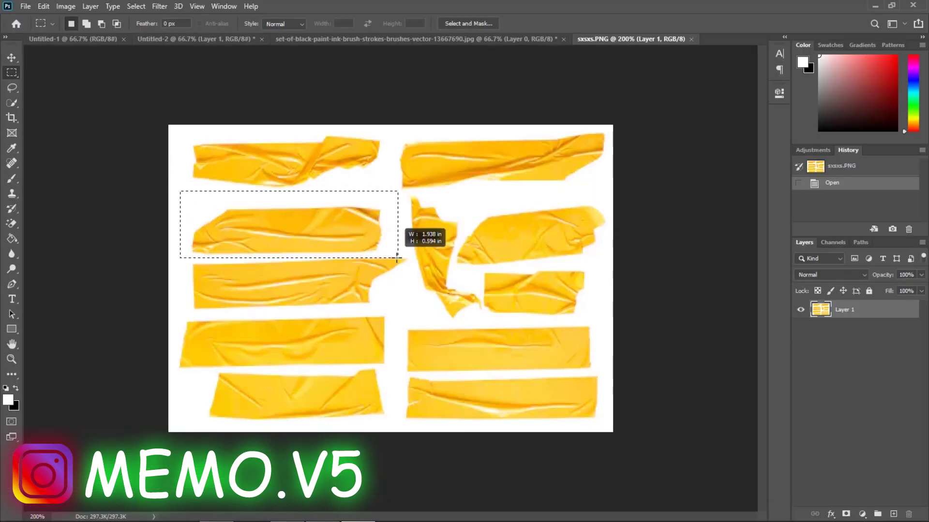
Marquee-select the second tape strip of the first column in sxsxs.PNG, about 1.94 by 0.59 in.
{"action": "left_click_drag", "start_coordinate": [397, 258], "coordinate": [395, 258]}
{"action": "left_click", "coordinate": [12, 163]}
{"action": "left_click", "coordinate": [188, 205]}
{"action": "key", "text": "ctrl+z"}
Erase the white around the selected tape strip with the Magic Eraser and place the strip in Untitled-2.
{"action": "left_click", "coordinate": [12, 223]}
{"action": "left_click", "coordinate": [183, 197]}
{"action": "key", "text": "v"}
{"action": "mouse_move", "coordinate": [286, 227]}
{"action": "left_mouse_down"}
{"action": "mouse_move", "coordinate": [98, 54]}
{"action": "mouse_move", "coordinate": [184, 38]}
{"action": "mouse_move", "coordinate": [468, 151]}
{"action": "mouse_move", "coordinate": [456, 182]}
{"action": "mouse_move", "coordinate": [545, 225]}
{"action": "left_mouse_up"}
Enlarge the tape strip, rotate it to about 54° and position it across the black stroke's upper-right corner.
{"action": "key", "text": "ctrl+t"}
{"action": "left_click_drag", "start_coordinate": [539, 138], "coordinate": [555, 201]}
{"action": "left_click_drag", "start_coordinate": [483, 188], "coordinate": [517, 153]}
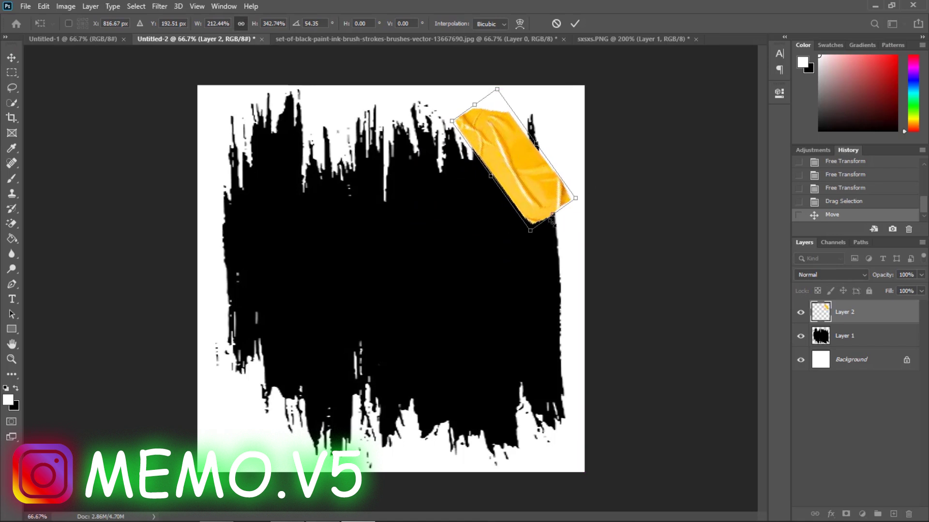
{"action": "left_click_drag", "start_coordinate": [530, 231], "coordinate": [536, 235]}
{"action": "left_click_drag", "start_coordinate": [525, 197], "coordinate": [529, 179]}
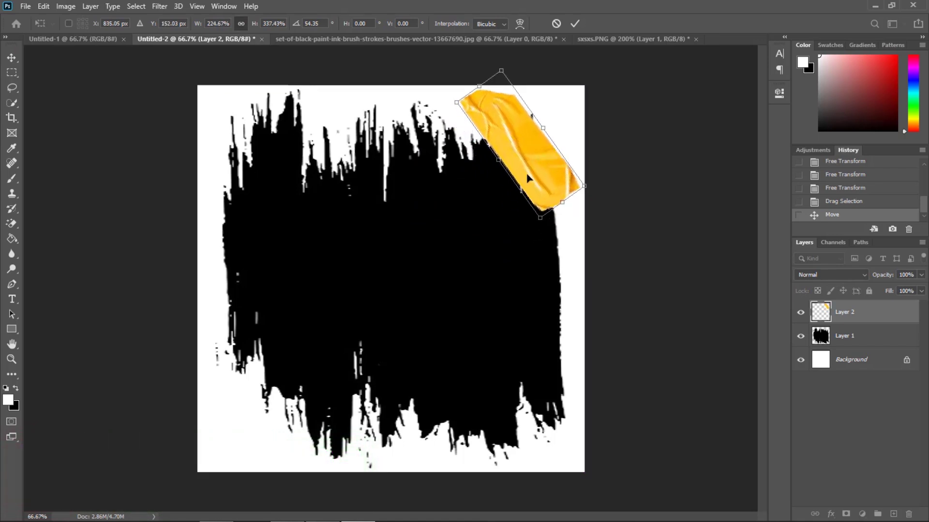
{"action": "left_click_drag", "start_coordinate": [457, 104], "coordinate": [468, 111]}
{"action": "left_click_drag", "start_coordinate": [547, 133], "coordinate": [538, 139]}
{"action": "left_click_drag", "start_coordinate": [554, 209], "coordinate": [529, 164]}
{"action": "left_click_drag", "start_coordinate": [506, 146], "coordinate": [536, 178]}
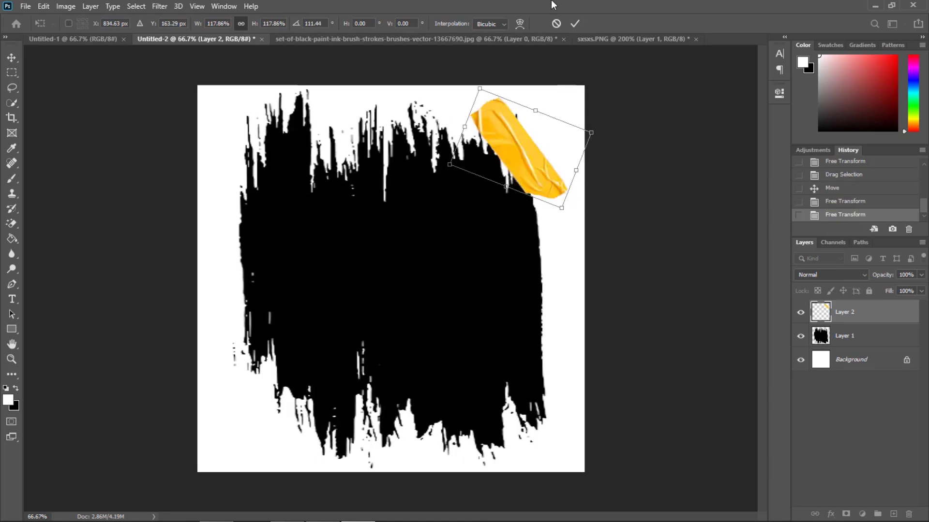
{"action": "left_click", "coordinate": [556, 23]}
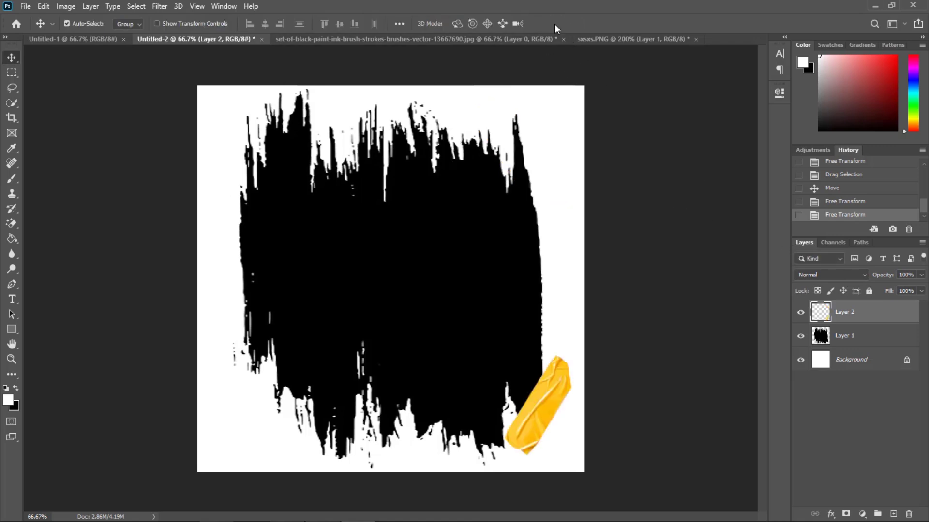
Move the tape strip from the lower-right corner up along the stroke's right side and hide its layer.
{"action": "left_click_drag", "start_coordinate": [550, 410], "coordinate": [508, 228]}
{"action": "left_click", "coordinate": [801, 312]}
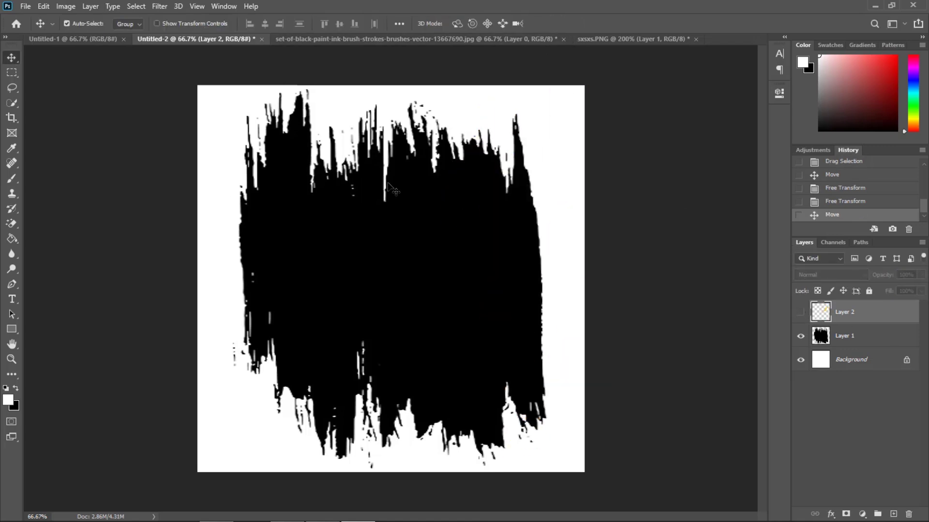
Switch to Chrome and search the images for new york.
{"action": "mouse_move", "coordinate": [385, 521]}
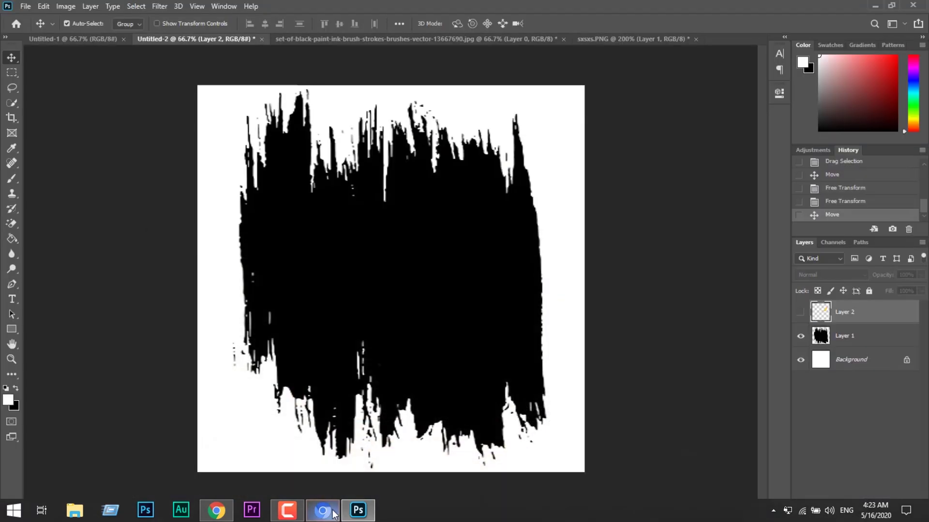
{"action": "left_click", "coordinate": [335, 518]}
{"action": "type", "text": "NE"}
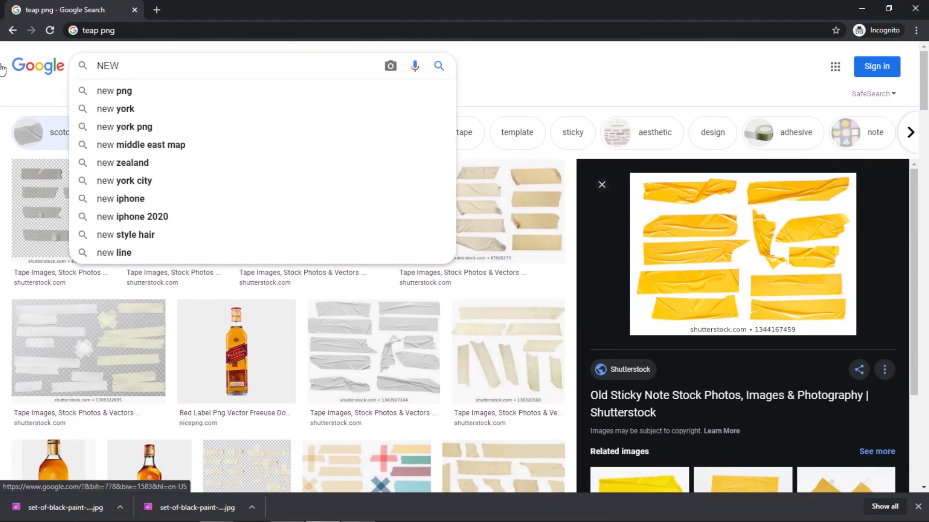
{"action": "type", "text": "W"}
{"action": "left_click", "coordinate": [196, 107]}
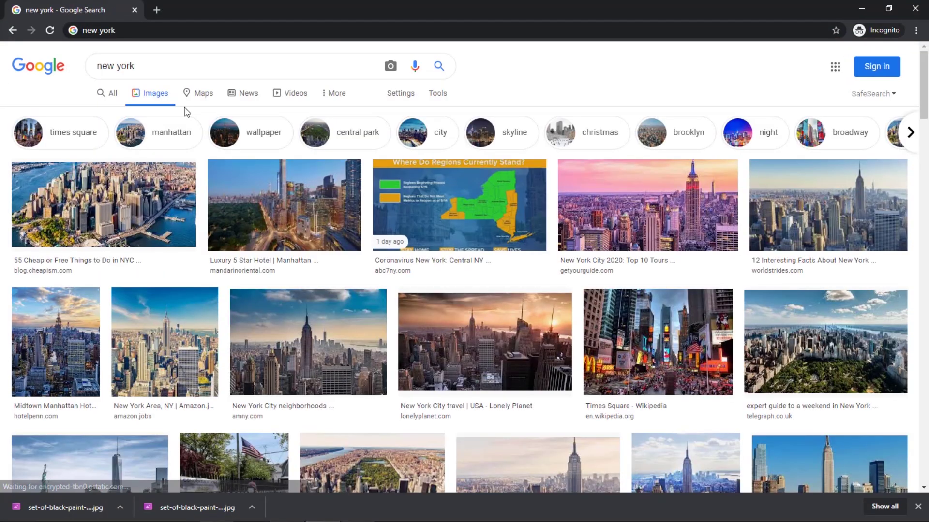
Filter the image results by usage rights and refine the search to new york city.
{"action": "left_click", "coordinate": [437, 93]}
{"action": "left_click", "coordinate": [193, 114]}
{"action": "left_click", "coordinate": [200, 165]}
{"action": "left_click", "coordinate": [208, 59]}
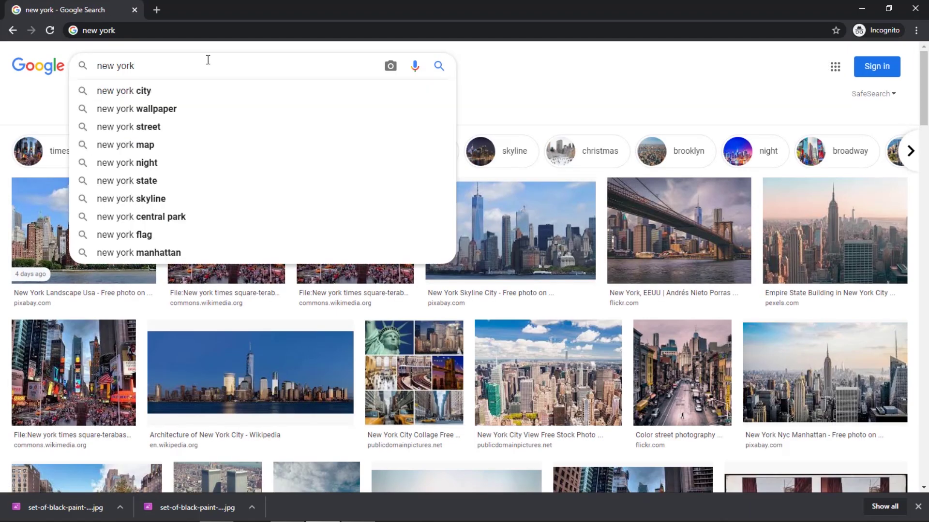
{"action": "left_click", "coordinate": [192, 91]}
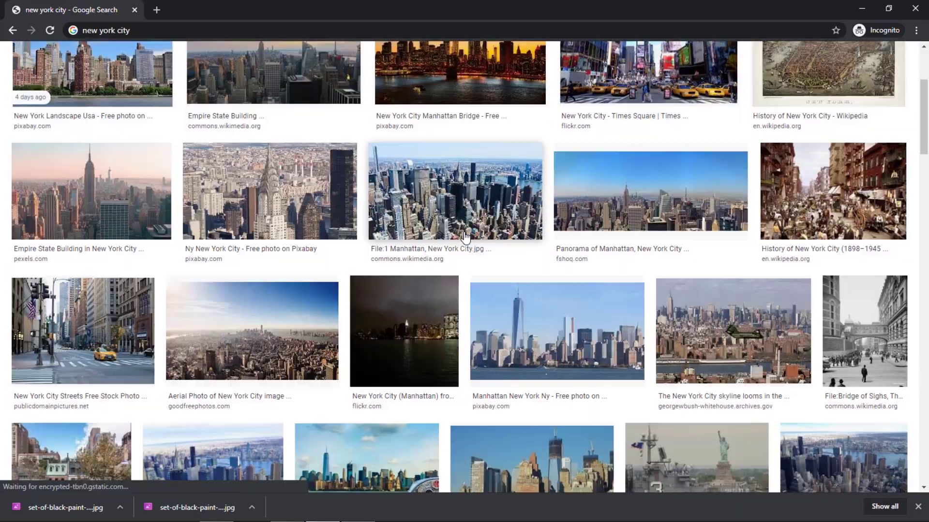
Find the sketch-style brooklyn bridge picture among the new york city results and save the image.
{"action": "scroll", "coordinate": [458, 231], "scroll_direction": "down", "scroll_amount": 2}
{"action": "scroll", "coordinate": [458, 231], "scroll_direction": "down", "scroll_amount": 15}
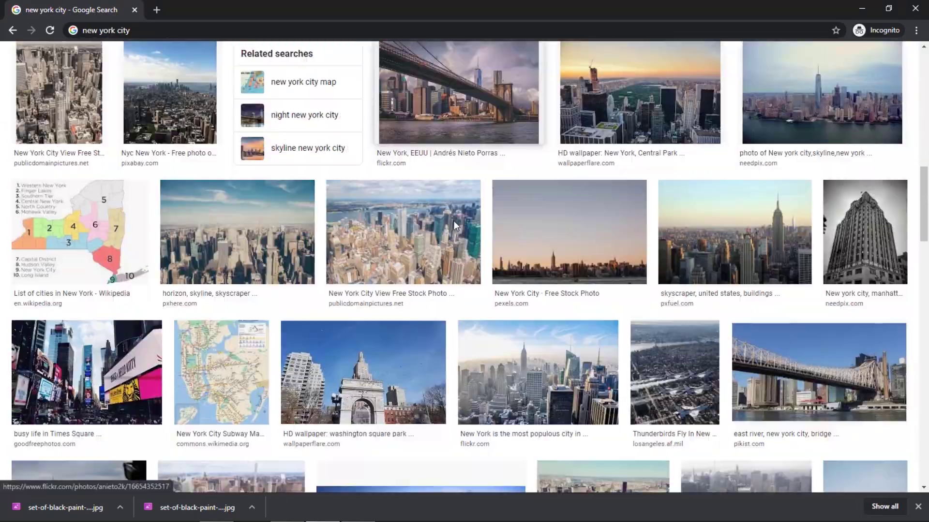
{"action": "scroll", "coordinate": [452, 225], "scroll_direction": "down", "scroll_amount": 7}
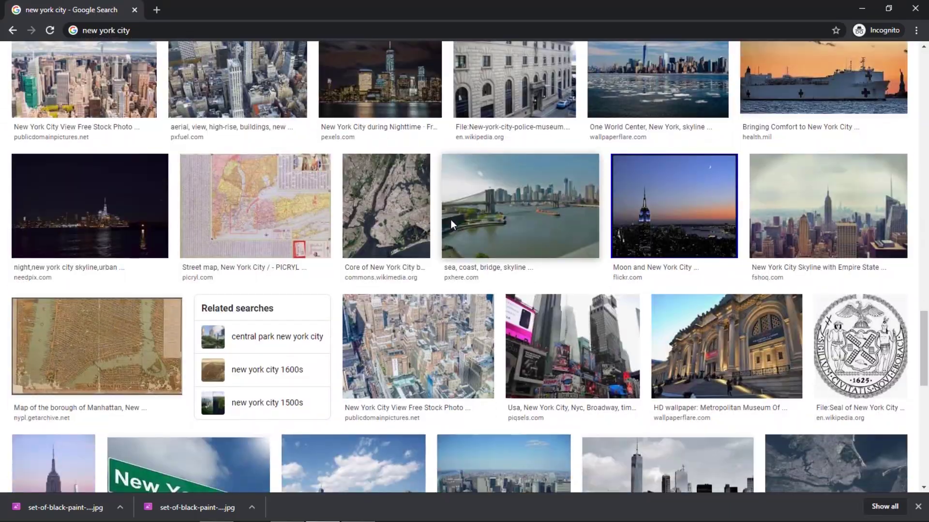
{"action": "scroll", "coordinate": [451, 219], "scroll_direction": "down", "scroll_amount": 7}
{"action": "scroll", "coordinate": [265, 201], "scroll_direction": "down", "scroll_amount": 1}
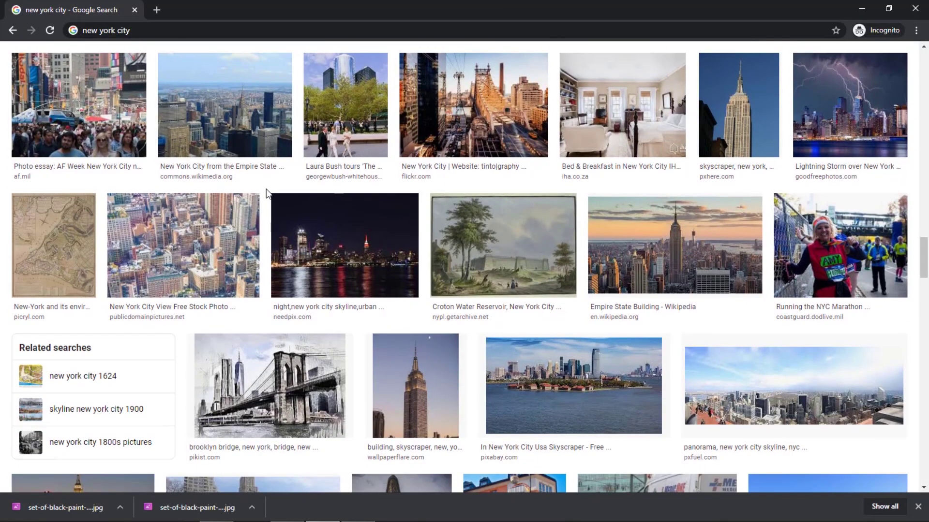
{"action": "left_click", "coordinate": [215, 389]}
{"action": "right_click", "coordinate": [698, 128]}
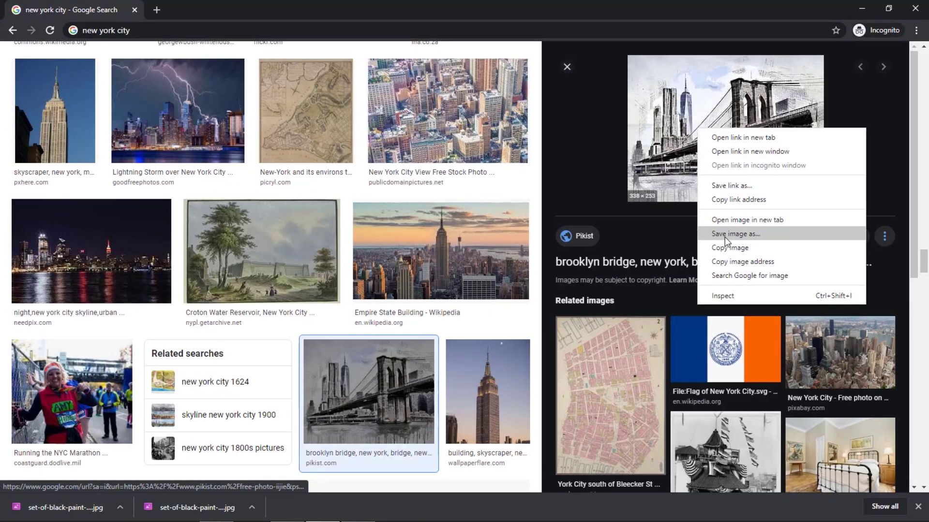
{"action": "left_click", "coordinate": [714, 234]}
{"action": "left_click", "coordinate": [479, 443]}
Switch to Photoshop and open the saved New York bridge image.
{"action": "left_click", "coordinate": [357, 513]}
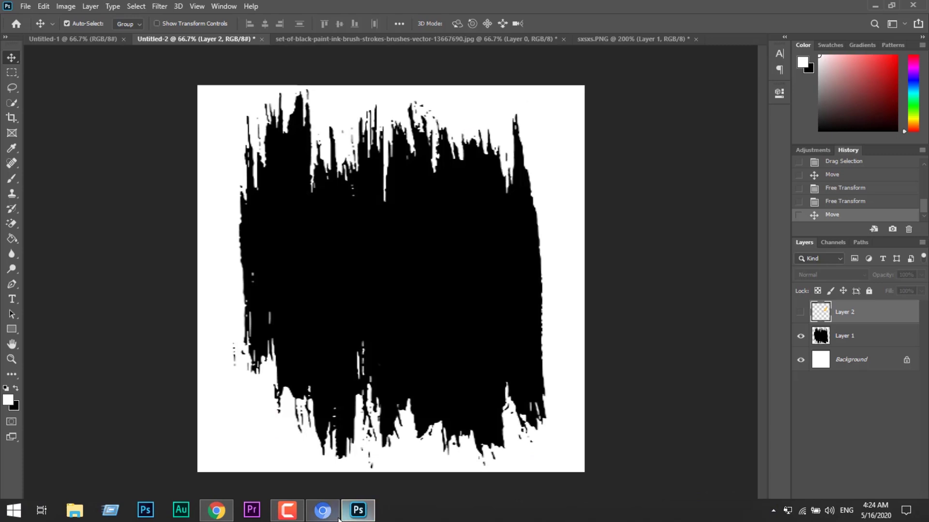
{"action": "left_click", "coordinate": [26, 6]}
{"action": "left_click", "coordinate": [43, 28]}
{"action": "double_click", "coordinate": [155, 96]}
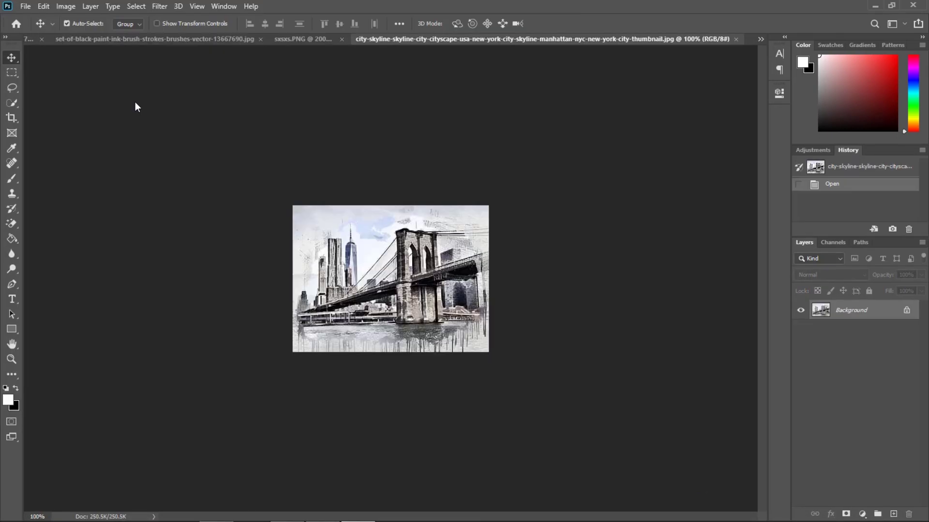
Copy the bridge picture into Untitled-2 as a new top layer and switch to the black brush strokes document.
{"action": "left_click_drag", "start_coordinate": [312, 219], "coordinate": [317, 249]}
{"action": "left_click", "coordinate": [468, 229]}
{"action": "mouse_move", "coordinate": [469, 228]}
{"action": "left_mouse_down"}
{"action": "mouse_move", "coordinate": [129, 45]}
{"action": "mouse_move", "coordinate": [3, 37]}
{"action": "mouse_move", "coordinate": [339, 215]}
{"action": "left_mouse_up"}
{"action": "left_click", "coordinate": [367, 39]}
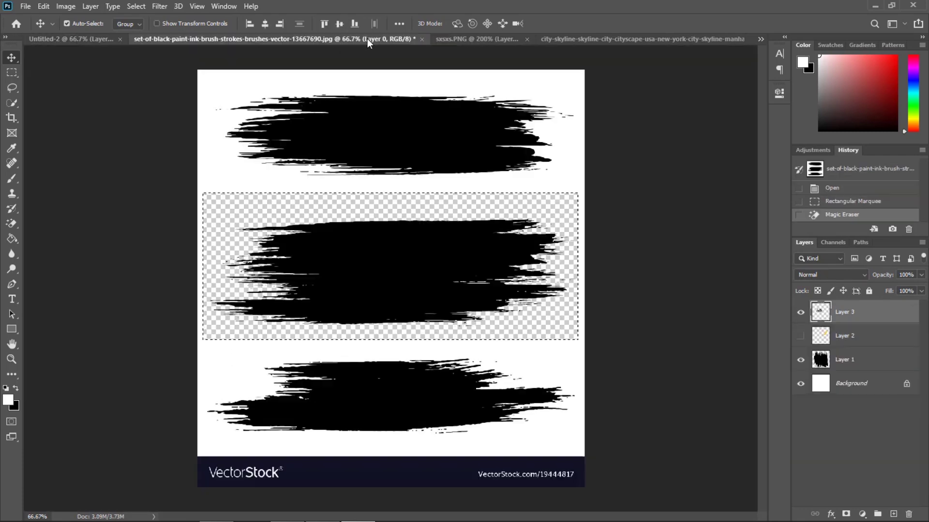
Close the brush strokes document without saving, then enlarge the bridge picture in Untitled-2 until it covers the black brush stroke.
{"action": "left_click", "coordinate": [421, 39]}
{"action": "key", "text": "n"}
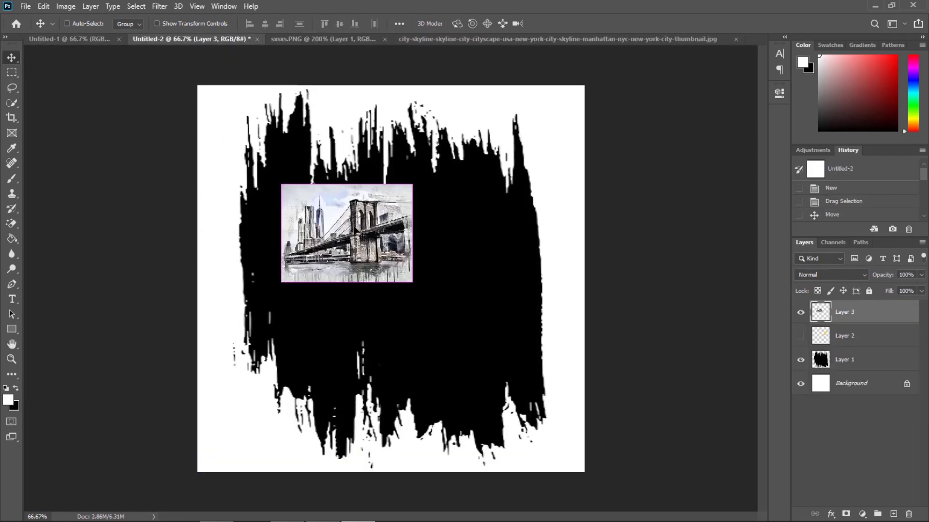
{"action": "key", "text": "ctrl+t"}
{"action": "left_click_drag", "start_coordinate": [412, 282], "coordinate": [528, 422]}
{"action": "left_click_drag", "start_coordinate": [288, 189], "coordinate": [168, 136]}
{"action": "left_click_drag", "start_coordinate": [195, 248], "coordinate": [237, 248]}
{"action": "left_click_drag", "start_coordinate": [211, 279], "coordinate": [242, 280]}
{"action": "left_click_drag", "start_coordinate": [251, 130], "coordinate": [206, 92]}
{"action": "left_click_drag", "start_coordinate": [566, 419], "coordinate": [534, 473]}
{"action": "left_click_drag", "start_coordinate": [355, 339], "coordinate": [377, 318]}
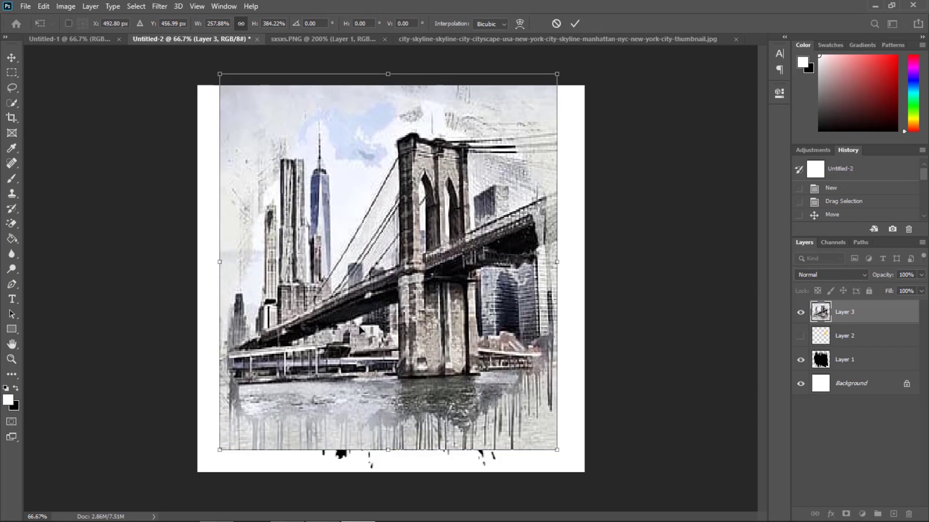
{"action": "left_click_drag", "start_coordinate": [403, 447], "coordinate": [403, 473]}
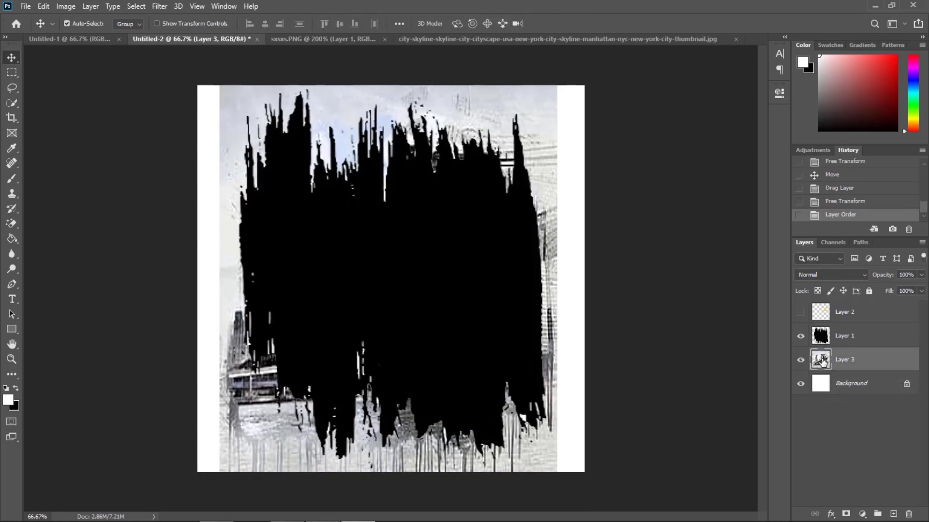
Place the bridge layer above the brush stroke and copy the part inside the stroke's outline onto a new layer.
{"action": "key", "text": "ctrl+]"}
{"action": "key", "text": "ctrl+v"}
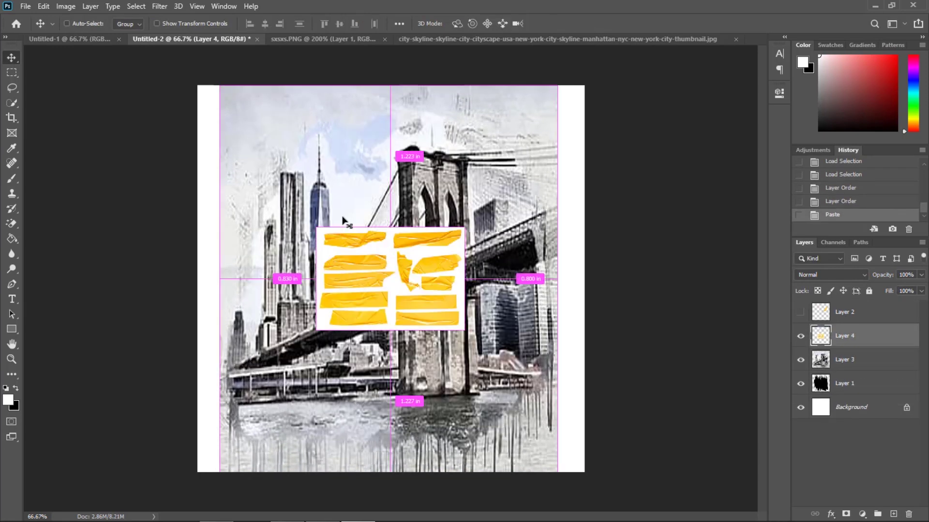
{"action": "key", "text": "ctrl+z"}
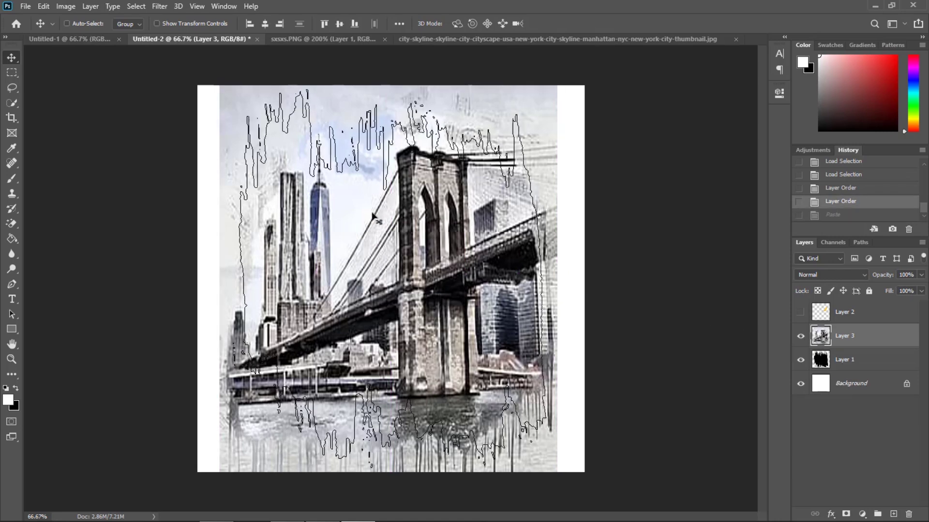
{"action": "key", "text": "ctrl+v"}
Hide and delete the full bridge picture layer, keeping the brush-shaped cut-out in its original position.
{"action": "left_click", "coordinate": [801, 360]}
{"action": "left_click_drag", "start_coordinate": [829, 348], "coordinate": [827, 343]}
{"action": "left_click_drag", "start_coordinate": [480, 264], "coordinate": [471, 258]}
{"action": "key", "text": "ctrl+z"}
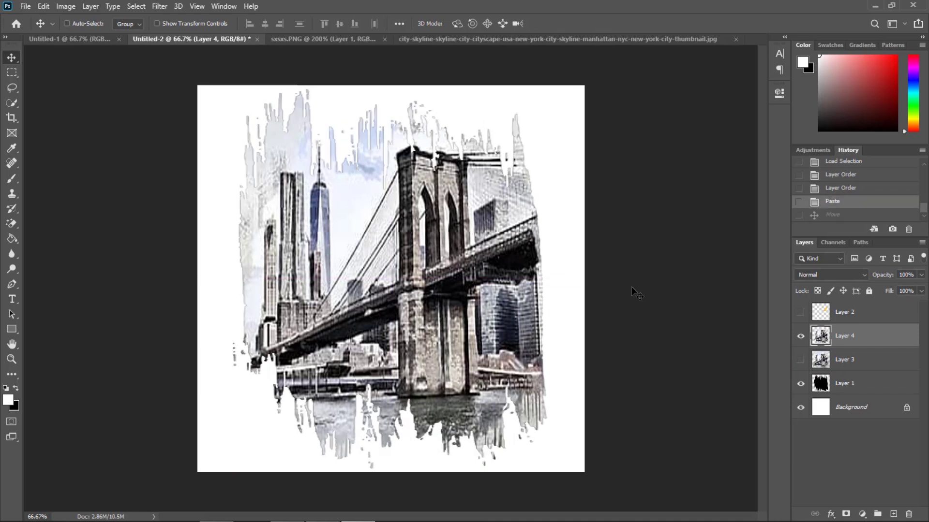
{"action": "left_click", "coordinate": [821, 360]}
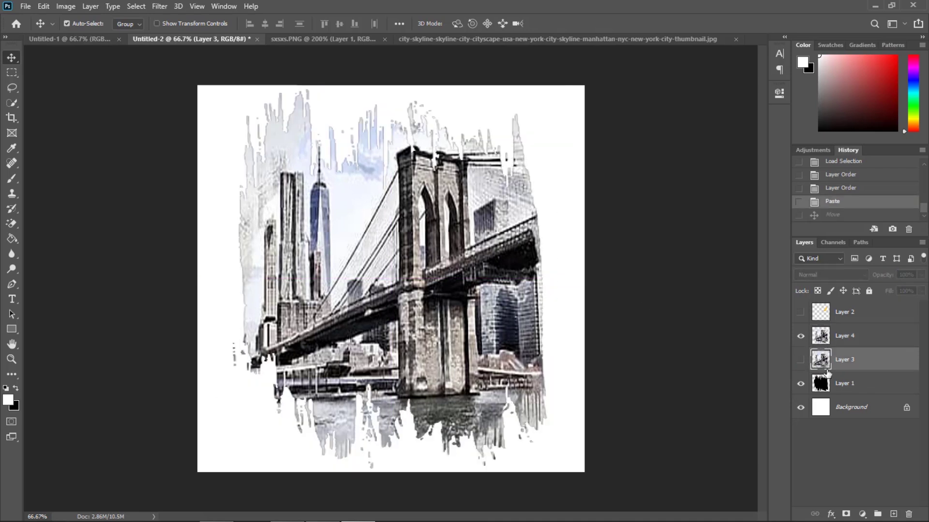
{"action": "key", "text": "Delete"}
Try the Difference blend mode at 93% opacity on the bridge cut-out, then undo a test move of the layer.
{"action": "right_click", "coordinate": [841, 343]}
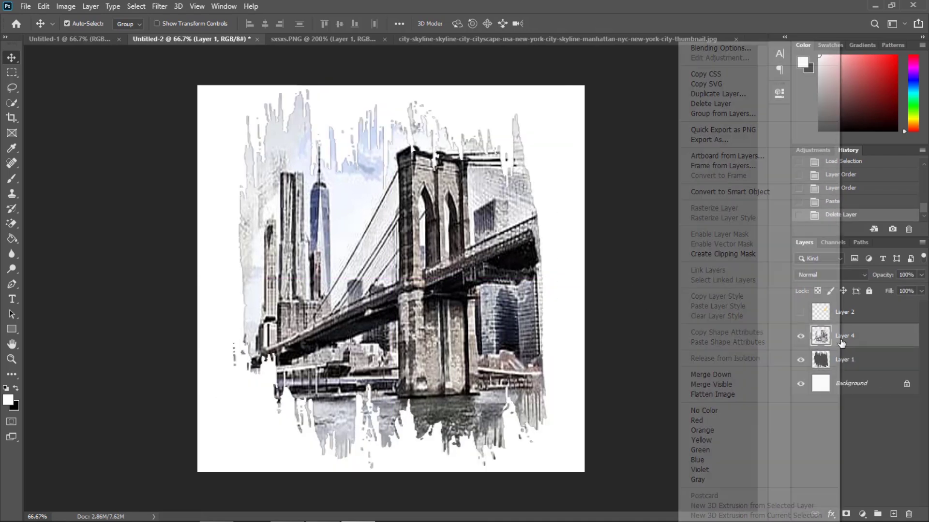
{"action": "left_click", "coordinate": [818, 45]}
{"action": "left_click_drag", "start_coordinate": [194, 62], "coordinate": [598, 129]}
{"action": "left_click_drag", "start_coordinate": [682, 185], "coordinate": [675, 185]}
{"action": "left_click", "coordinate": [669, 173]}
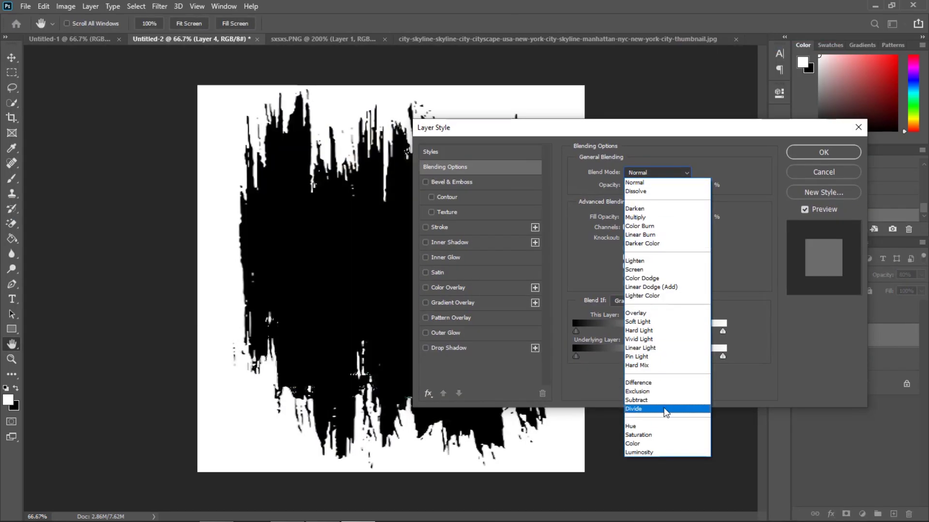
{"action": "left_click", "coordinate": [666, 383]}
{"action": "left_click_drag", "start_coordinate": [557, 128], "coordinate": [662, 78]}
{"action": "left_click_drag", "start_coordinate": [765, 131], "coordinate": [773, 133]}
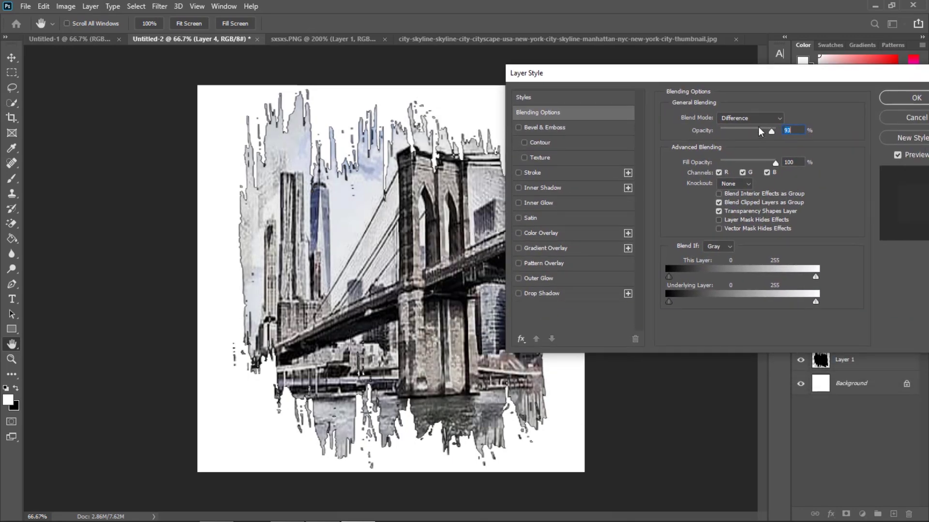
{"action": "left_click", "coordinate": [908, 102]}
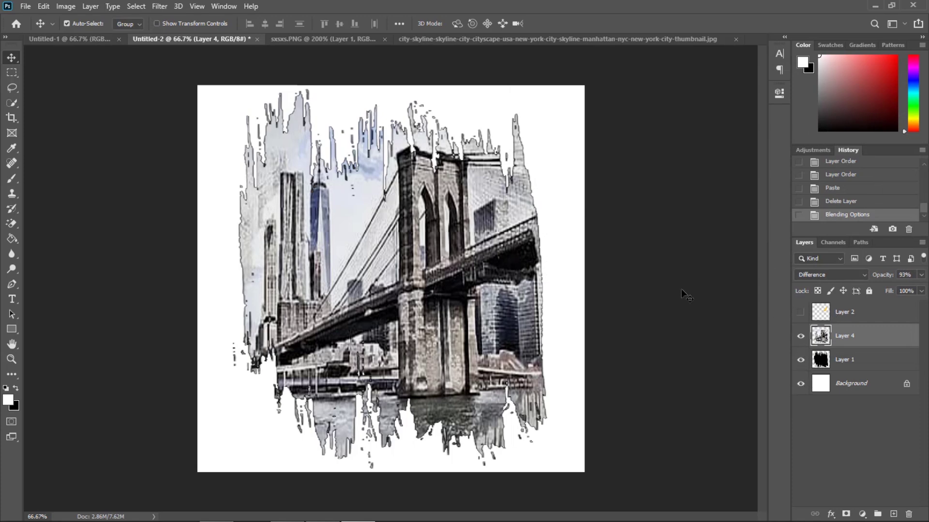
{"action": "left_click_drag", "start_coordinate": [542, 296], "coordinate": [430, 286]}
{"action": "key", "text": "ctrl+z"}
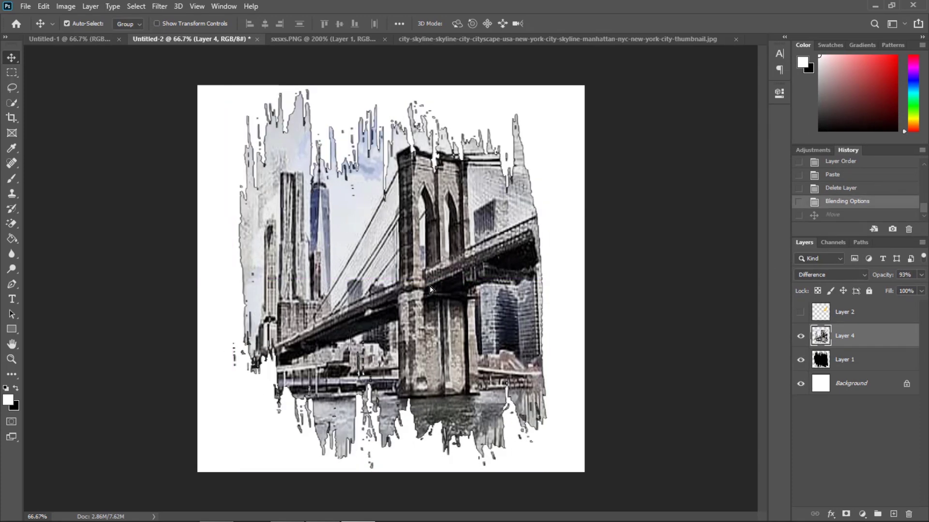
Set the bridge cut-out layer's blend mode to Normal and its opacity to 68%.
{"action": "right_click", "coordinate": [818, 344]}
{"action": "left_click", "coordinate": [798, 107]}
{"action": "left_click", "coordinate": [701, 118]}
{"action": "left_click", "coordinate": [701, 119]}
{"action": "mouse_move", "coordinate": [735, 131]}
{"action": "left_mouse_down"}
{"action": "mouse_move", "coordinate": [705, 131]}
{"action": "mouse_move", "coordinate": [722, 133]}
{"action": "left_mouse_up"}
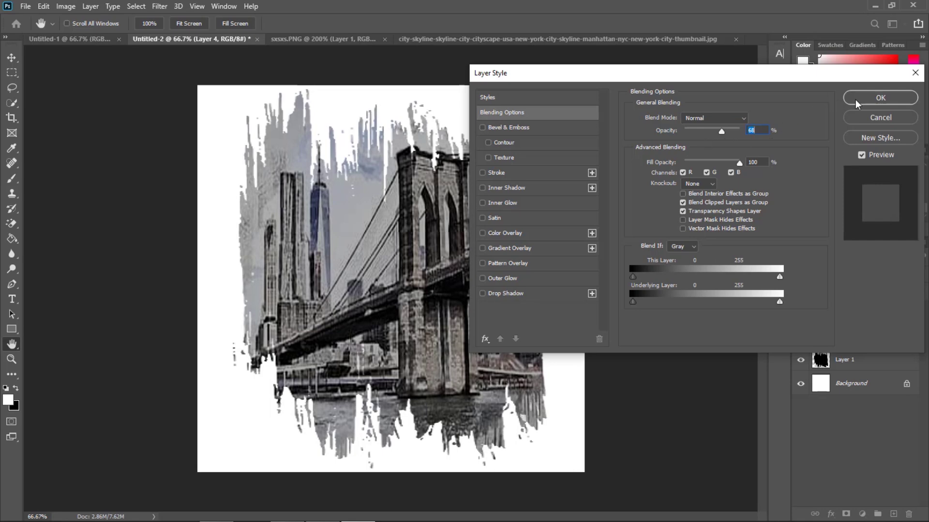
{"action": "left_click", "coordinate": [880, 98]}
Set the black brush stroke layer's opacity to 80% with the Normal blend mode and no layer effects.
{"action": "right_click", "coordinate": [851, 359]}
{"action": "left_click", "coordinate": [726, 48]}
{"action": "mouse_move", "coordinate": [722, 132]}
{"action": "left_mouse_down"}
{"action": "mouse_move", "coordinate": [709, 132]}
{"action": "mouse_move", "coordinate": [739, 132]}
{"action": "mouse_move", "coordinate": [726, 129]}
{"action": "left_mouse_up"}
{"action": "left_click", "coordinate": [716, 118]}
{"action": "left_click", "coordinate": [718, 126]}
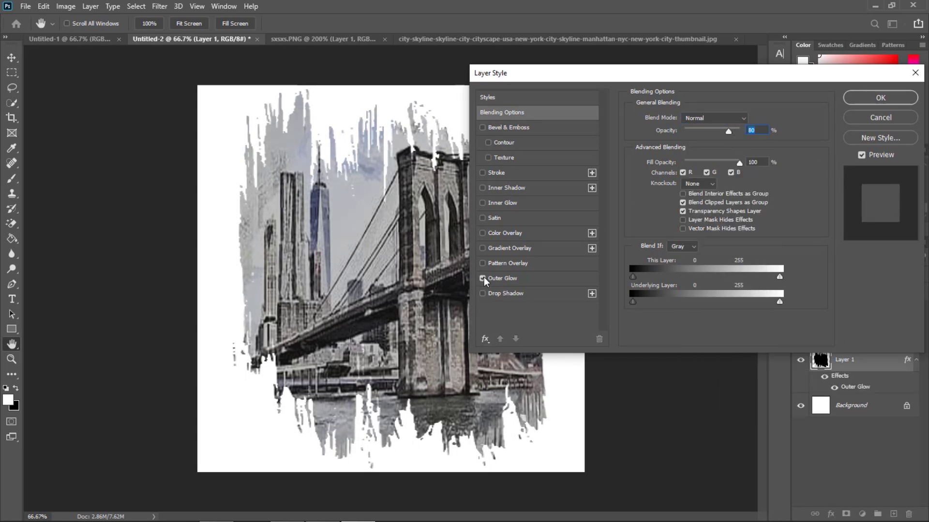
{"action": "key", "text": "Return"}
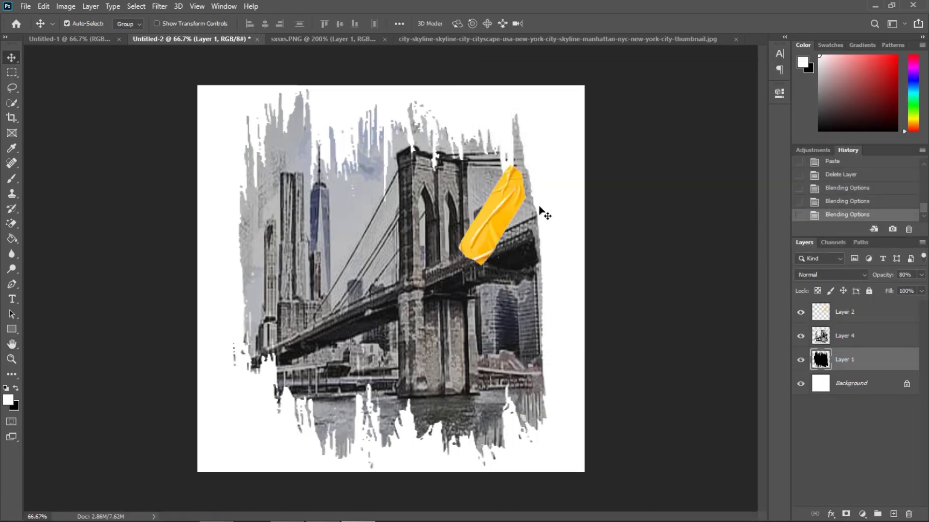
Rotate and resize the yellow tape and place it diagonally across the upper-right corner of the bridge artwork.
{"action": "left_click_drag", "start_coordinate": [541, 207], "coordinate": [514, 183]}
{"action": "key", "text": "ctrl+t"}
{"action": "left_click_drag", "start_coordinate": [504, 271], "coordinate": [565, 183]}
{"action": "left_click_drag", "start_coordinate": [550, 217], "coordinate": [571, 244]}
{"action": "left_click_drag", "start_coordinate": [574, 155], "coordinate": [584, 204]}
{"action": "left_click_drag", "start_coordinate": [495, 218], "coordinate": [510, 176]}
{"action": "left_click_drag", "start_coordinate": [411, 126], "coordinate": [407, 148]}
{"action": "left_click_drag", "start_coordinate": [569, 207], "coordinate": [544, 184]}
{"action": "mouse_move", "coordinate": [504, 165]}
{"action": "left_mouse_down"}
{"action": "mouse_move", "coordinate": [490, 155]}
{"action": "mouse_move", "coordinate": [503, 169]}
{"action": "left_mouse_up"}
{"action": "left_click_drag", "start_coordinate": [545, 195], "coordinate": [573, 220]}
{"action": "left_click_drag", "start_coordinate": [516, 193], "coordinate": [499, 157]}
{"action": "left_click_drag", "start_coordinate": [555, 189], "coordinate": [533, 170]}
{"action": "left_click_drag", "start_coordinate": [503, 140], "coordinate": [517, 165]}
{"action": "left_click_drag", "start_coordinate": [465, 107], "coordinate": [426, 109]}
{"action": "left_click_drag", "start_coordinate": [474, 156], "coordinate": [470, 154]}
{"action": "left_click", "coordinate": [575, 23]}
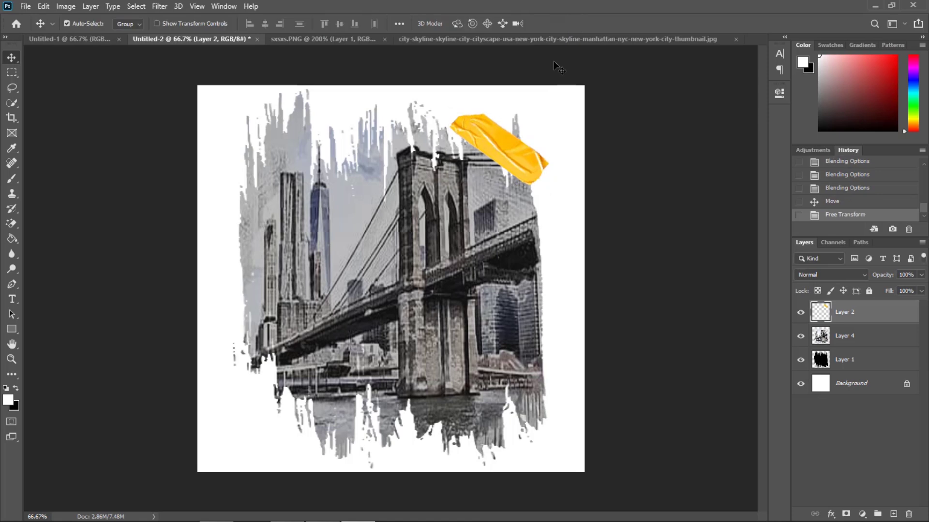
Tilt the yellow tape to a steeper angle and adjust its position on the upper-right corner.
{"action": "key", "text": "ctrl+t"}
{"action": "left_click_drag", "start_coordinate": [555, 96], "coordinate": [562, 106]}
{"action": "left_click_drag", "start_coordinate": [488, 144], "coordinate": [513, 142]}
{"action": "left_click", "coordinate": [575, 25]}
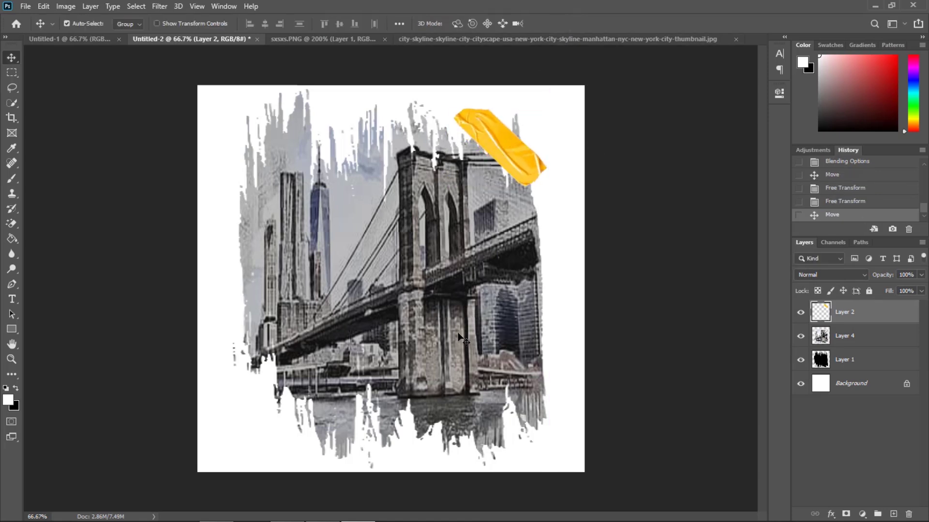
Duplicate the yellow tape and rotate the copy into place over the lower-left corner of the bridge artwork.
{"action": "key", "text": "ctrl+c"}
{"action": "key", "text": "ctrl+v"}
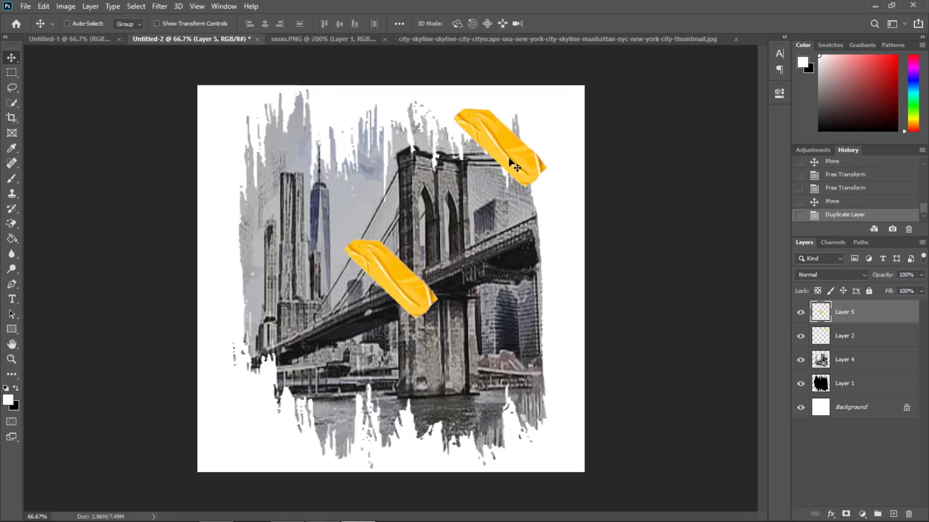
{"action": "key", "text": "ctrl+t"}
{"action": "left_click_drag", "start_coordinate": [429, 210], "coordinate": [340, 380]}
{"action": "left_click_drag", "start_coordinate": [380, 271], "coordinate": [289, 389]}
{"action": "left_click_drag", "start_coordinate": [242, 342], "coordinate": [200, 317]}
{"action": "left_click_drag", "start_coordinate": [290, 394], "coordinate": [313, 420]}
{"action": "left_click_drag", "start_coordinate": [244, 356], "coordinate": [245, 378]}
{"action": "left_click_drag", "start_coordinate": [317, 415], "coordinate": [328, 419]}
{"action": "left_click_drag", "start_coordinate": [254, 387], "coordinate": [252, 393]}
{"action": "left_click_drag", "start_coordinate": [261, 392], "coordinate": [296, 414]}
{"action": "left_click_drag", "start_coordinate": [411, 373], "coordinate": [413, 403]}
{"action": "mouse_move", "coordinate": [323, 401]}
{"action": "left_mouse_down"}
{"action": "mouse_move", "coordinate": [294, 391]}
{"action": "mouse_move", "coordinate": [327, 401]}
{"action": "left_mouse_up"}
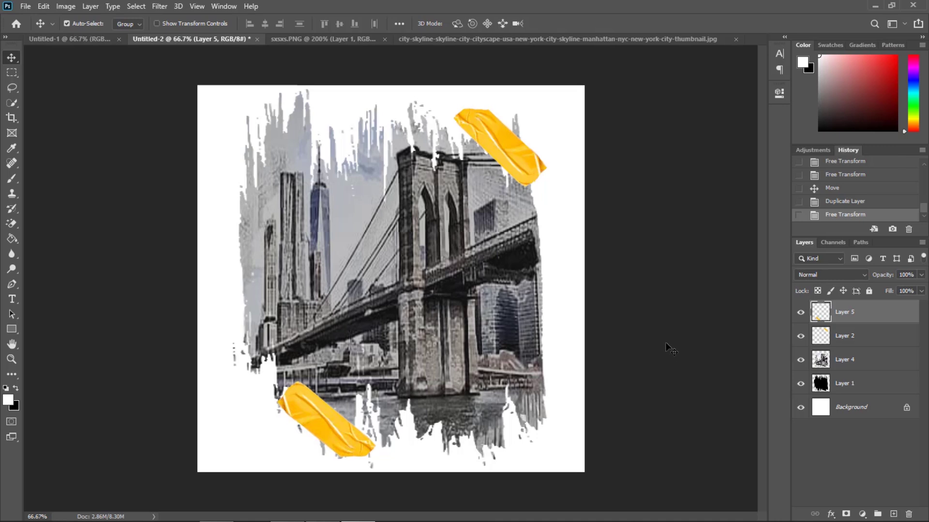
Rotate the lower tape so it slopes up to the right, scale it to about 96%, and fit it on the corner.
{"action": "key", "text": "ctrl+t"}
{"action": "left_click_drag", "start_coordinate": [274, 380], "coordinate": [272, 386]}
{"action": "left_click_drag", "start_coordinate": [300, 407], "coordinate": [312, 424]}
{"action": "left_click_drag", "start_coordinate": [264, 360], "coordinate": [209, 481]}
{"action": "left_click_drag", "start_coordinate": [305, 434], "coordinate": [309, 444]}
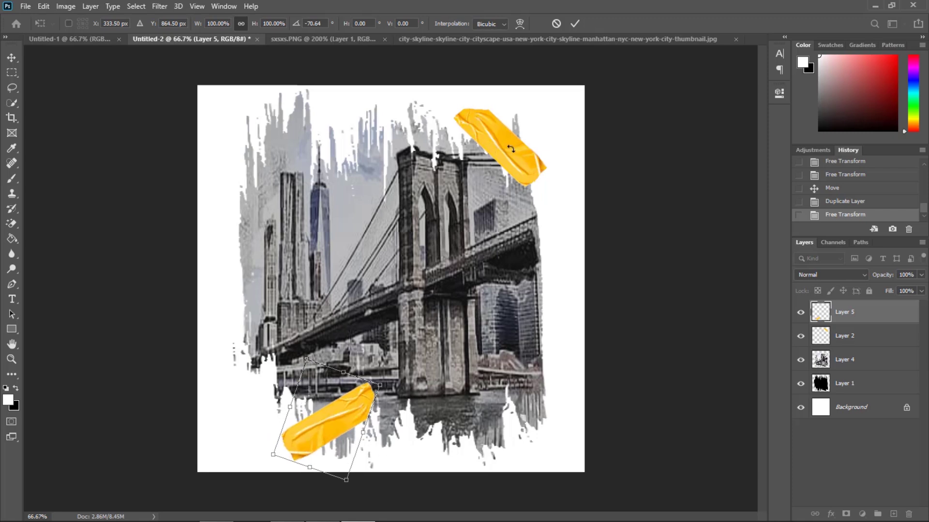
{"action": "left_click_drag", "start_coordinate": [383, 260], "coordinate": [406, 270]}
{"action": "mouse_move", "coordinate": [349, 422]}
{"action": "left_mouse_down"}
{"action": "mouse_move", "coordinate": [344, 432]}
{"action": "mouse_move", "coordinate": [347, 419]}
{"action": "left_mouse_up"}
{"action": "left_click_drag", "start_coordinate": [395, 365], "coordinate": [379, 402]}
{"action": "left_click_drag", "start_coordinate": [331, 398], "coordinate": [338, 393]}
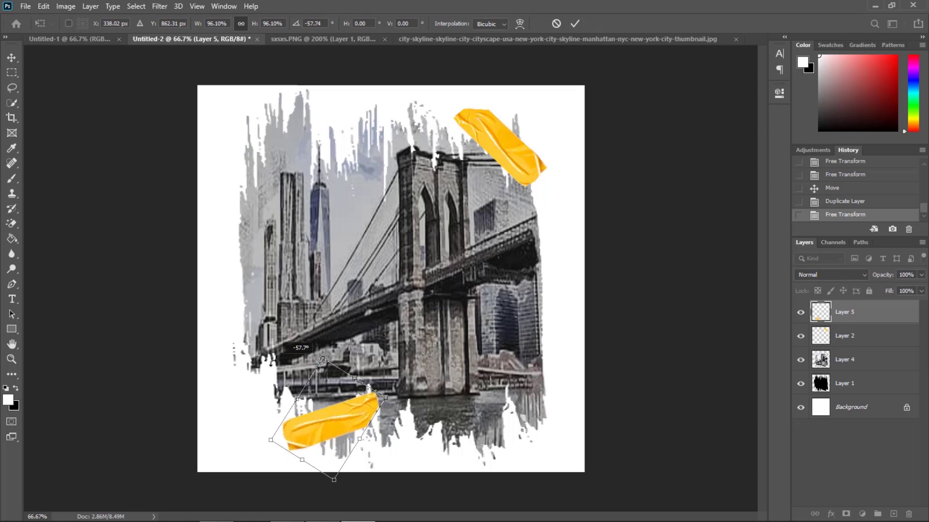
{"action": "left_click", "coordinate": [575, 23]}
Rotate the upper-right tape to a slightly flatter angle.
{"action": "left_click", "coordinate": [500, 141]}
{"action": "key", "text": "ctrl+t"}
{"action": "left_click_drag", "start_coordinate": [442, 99], "coordinate": [433, 112]}
{"action": "left_click", "coordinate": [574, 23]}
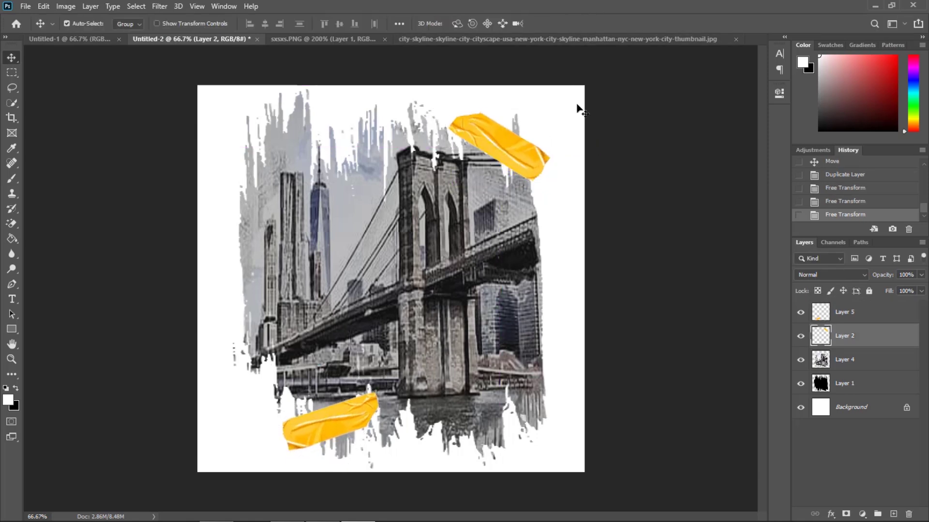
Set the lower tape layer's blend mode to Luminosity after trying Multiply.
{"action": "right_click", "coordinate": [845, 314]}
{"action": "left_click", "coordinate": [832, 45]}
{"action": "left_click_drag", "start_coordinate": [739, 130], "coordinate": [733, 133]}
{"action": "left_click", "coordinate": [714, 118]}
{"action": "left_click", "coordinate": [699, 148]}
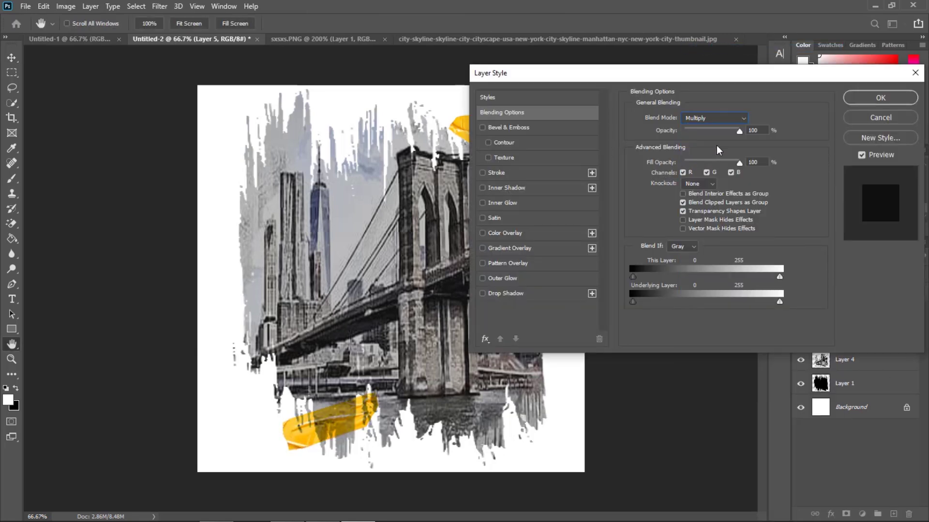
{"action": "left_click", "coordinate": [747, 118]}
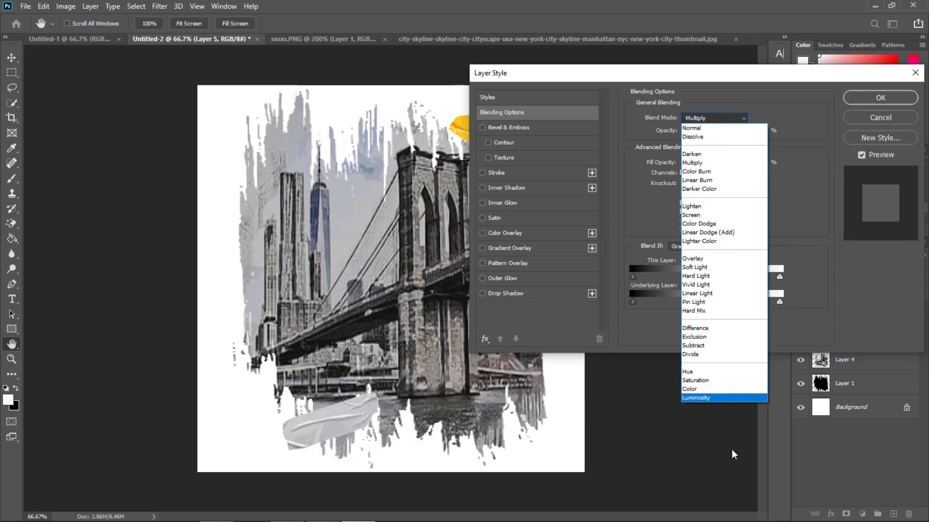
{"action": "left_click", "coordinate": [713, 398]}
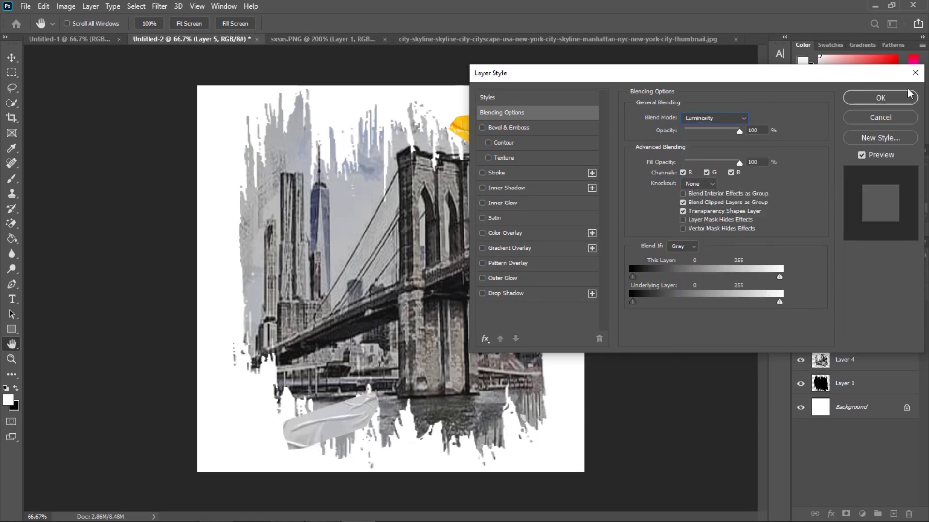
{"action": "left_click", "coordinate": [909, 95]}
Lower the lower tape layer's opacity to 89%, keeping the Luminosity blend mode.
{"action": "right_click", "coordinate": [512, 158]}
{"action": "right_click", "coordinate": [823, 314]}
{"action": "left_click", "coordinate": [802, 85]}
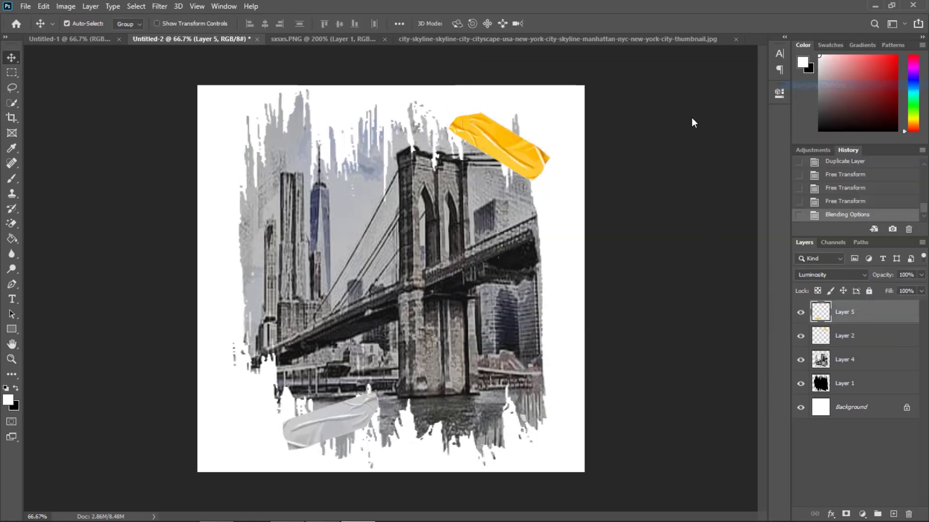
{"action": "left_click", "coordinate": [696, 118]}
{"action": "left_click", "coordinate": [698, 397]}
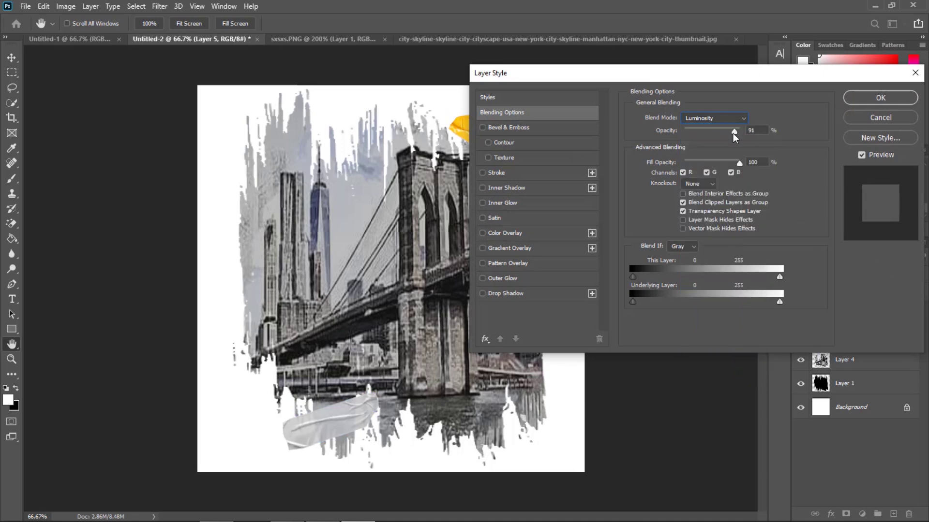
{"action": "left_click_drag", "start_coordinate": [734, 133], "coordinate": [733, 132]}
{"action": "left_click", "coordinate": [878, 99]}
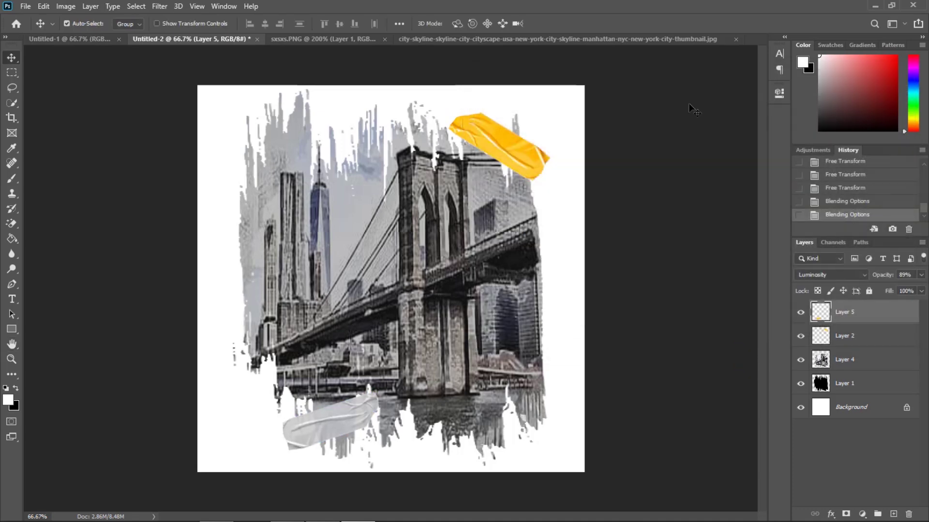
Copy the lower tape's layer style and paste it onto the upper-right tape layer.
{"action": "right_click", "coordinate": [852, 312]}
{"action": "left_click", "coordinate": [730, 296]}
{"action": "left_click", "coordinate": [851, 336]}
{"action": "right_click", "coordinate": [851, 335]}
{"action": "left_click", "coordinate": [735, 305]}
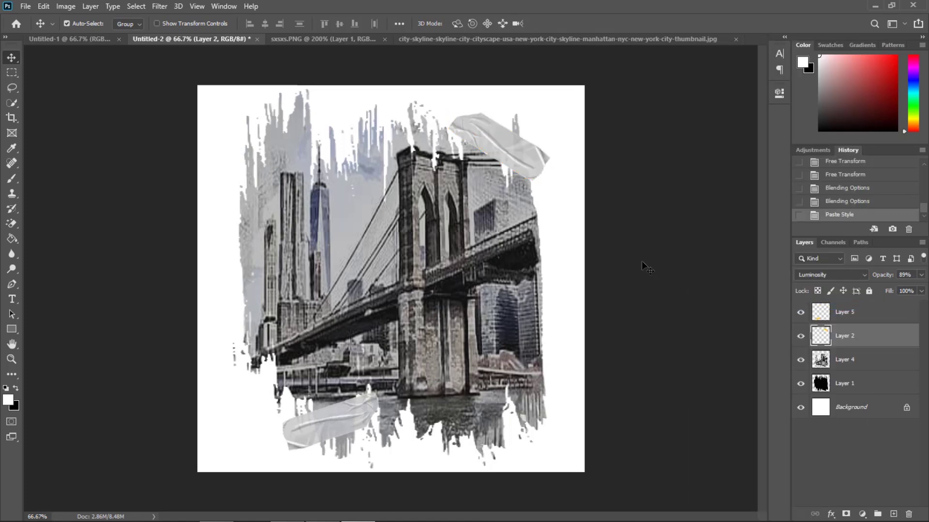
Group both tape layers, the bridge cut-out and the brush stroke layer together.
{"action": "left_click", "coordinate": [844, 319]}
{"action": "left_click", "coordinate": [860, 360], "text": "shift"}
{"action": "left_click", "coordinate": [856, 384], "text": "shift"}
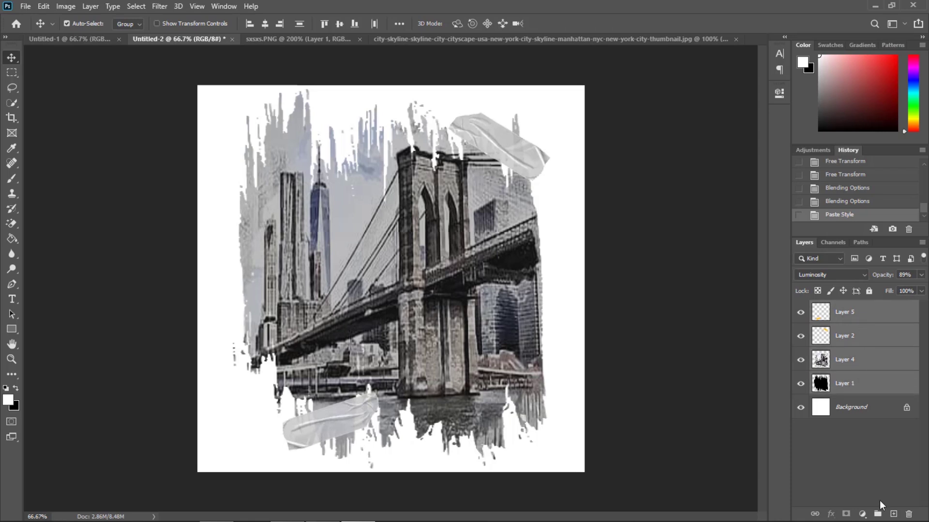
{"action": "key", "text": "ctrl+g"}
Fill the background layer with black while the artwork group is hidden, and show the group again.
{"action": "left_click", "coordinate": [801, 307]}
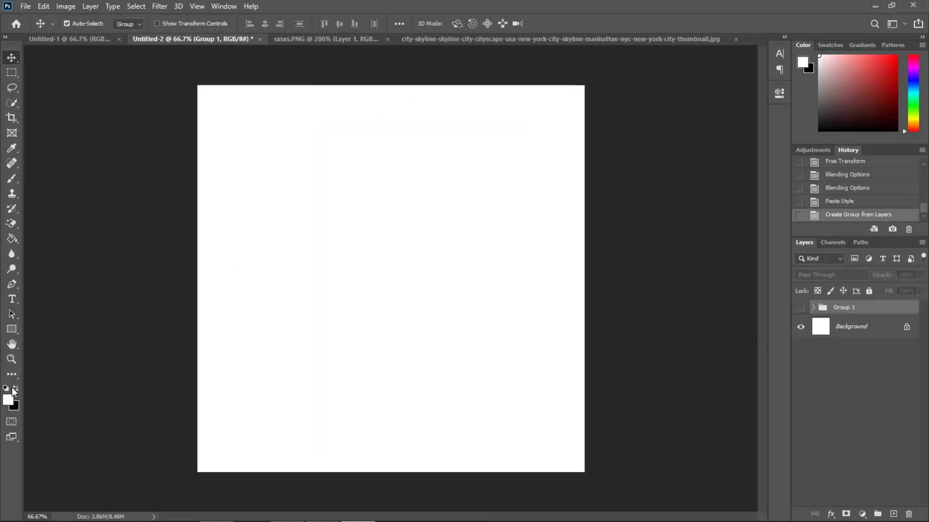
{"action": "left_click", "coordinate": [16, 243]}
{"action": "left_click", "coordinate": [483, 226]}
{"action": "left_click", "coordinate": [446, 201]}
{"action": "left_click", "coordinate": [846, 325]}
{"action": "left_click", "coordinate": [436, 271]}
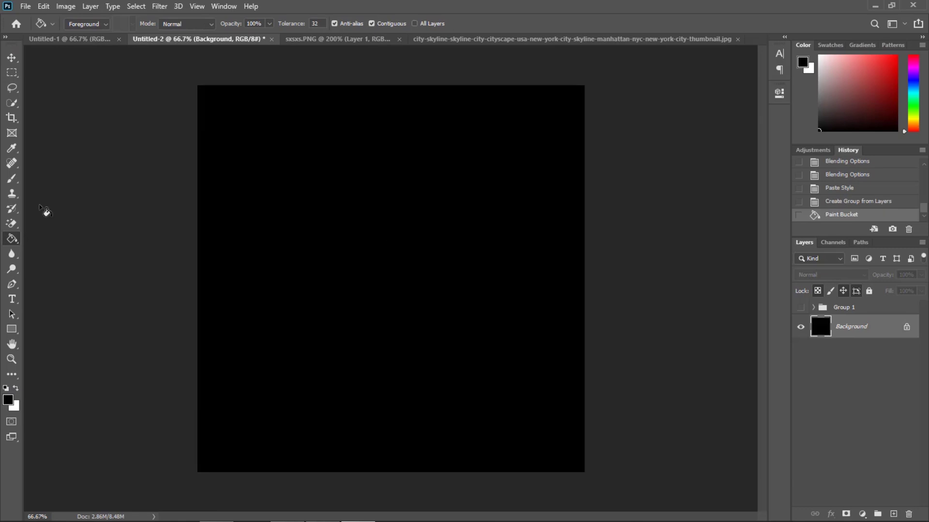
{"action": "left_click", "coordinate": [800, 307]}
{"action": "left_click", "coordinate": [12, 58]}
{"action": "left_click", "coordinate": [823, 308]}
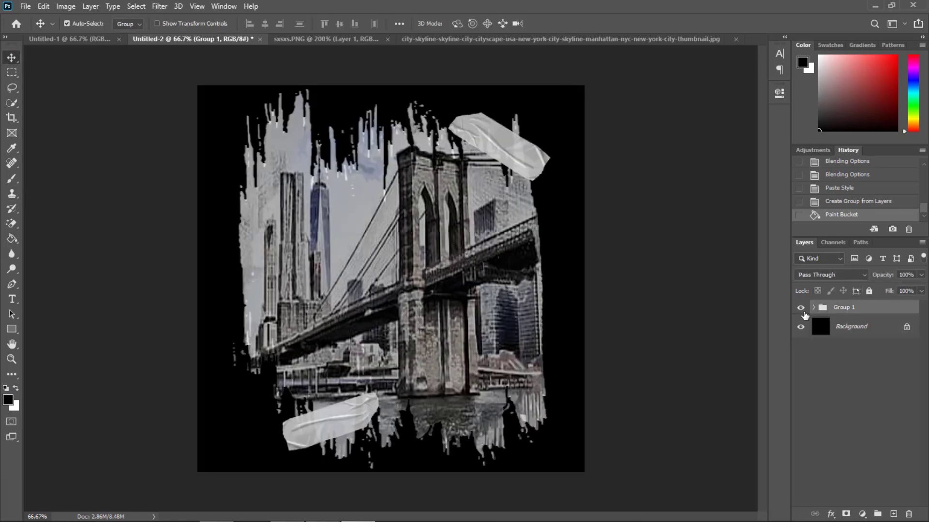
Set the brush stroke layer inside the artwork group to the Multiply blend mode with 78% opacity.
{"action": "left_click", "coordinate": [813, 308]}
{"action": "right_click", "coordinate": [831, 395]}
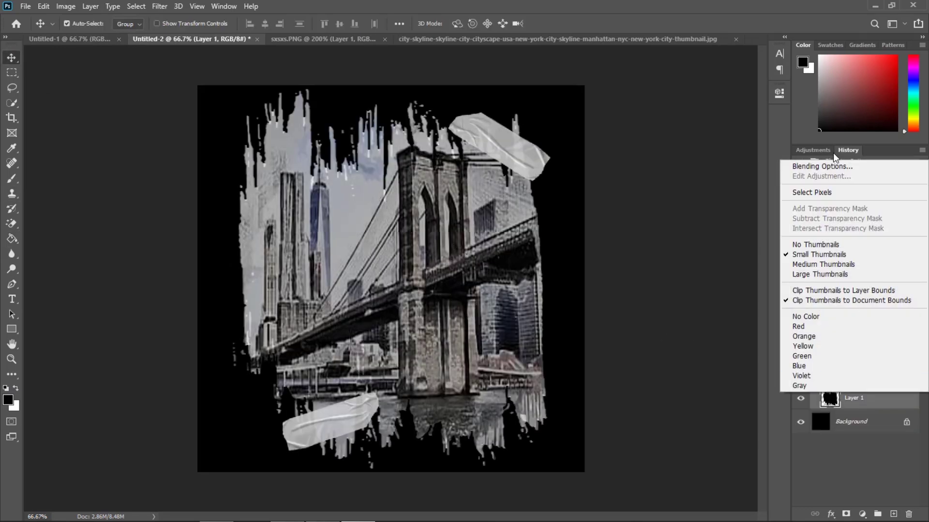
{"action": "left_click", "coordinate": [821, 166]}
{"action": "left_click", "coordinate": [714, 118]}
{"action": "left_click", "coordinate": [696, 157]}
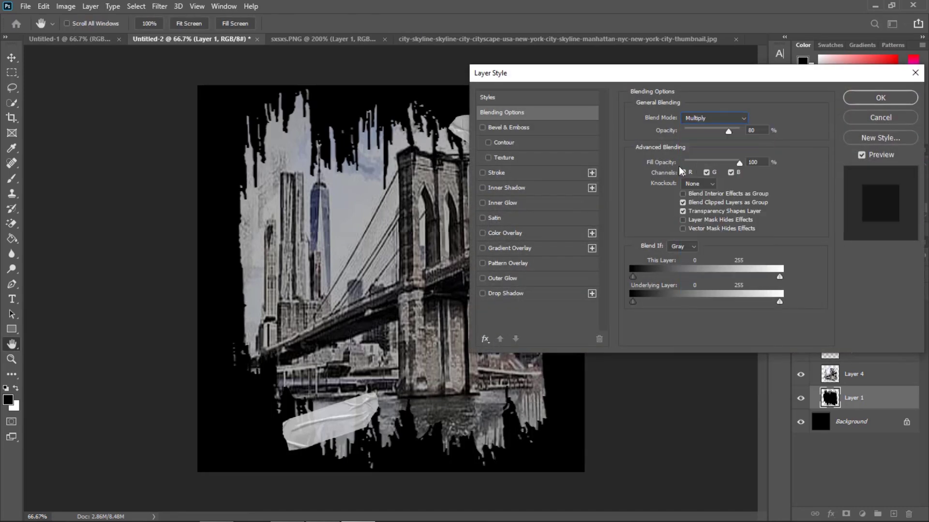
{"action": "left_click", "coordinate": [879, 98]}
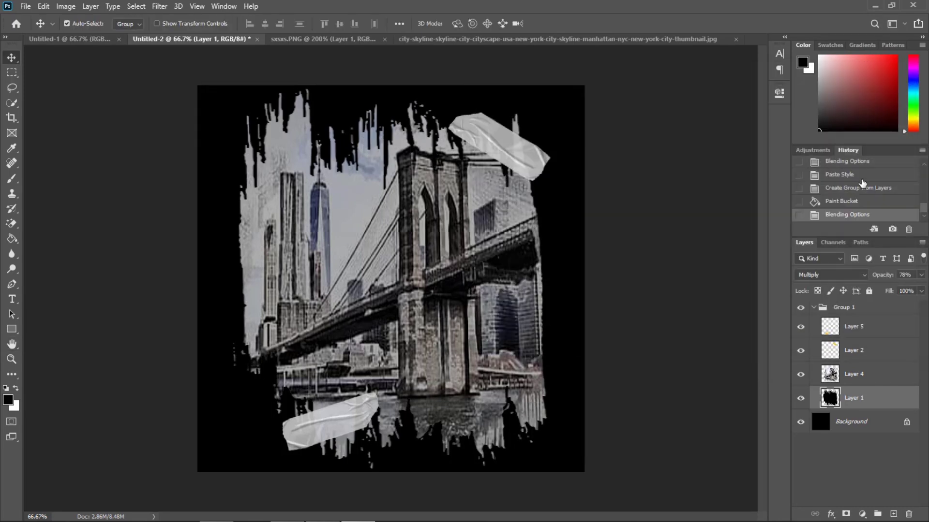
Hide and show the artwork group to check it against the black background, and collapse it.
{"action": "left_click", "coordinate": [839, 308]}
{"action": "left_click", "coordinate": [801, 307]}
{"action": "left_click", "coordinate": [801, 308]}
{"action": "left_click", "coordinate": [813, 307]}
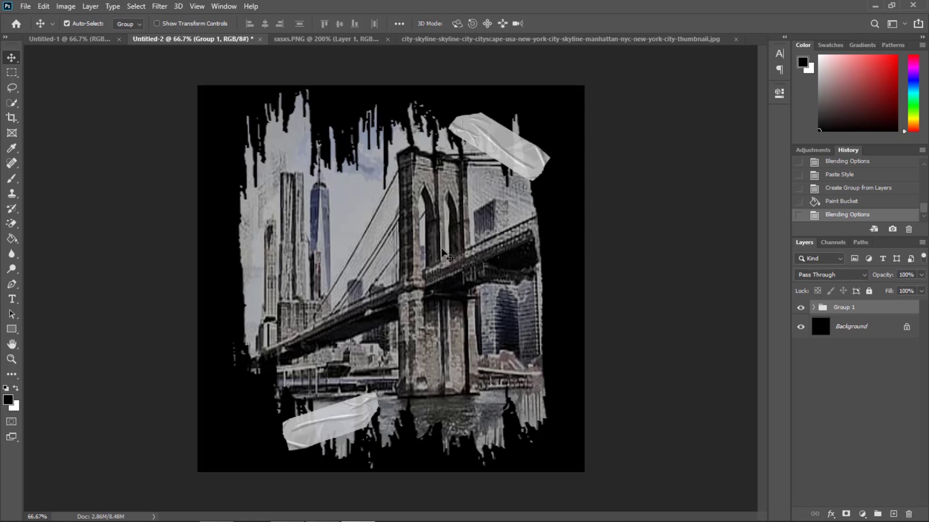
Scale the artwork group down to about 78% width and 82% height, keeping it horizontally centred on the canvas.
{"action": "key", "text": "ctrl+t"}
{"action": "left_click_drag", "start_coordinate": [232, 89], "coordinate": [286, 159]}
{"action": "left_click_drag", "start_coordinate": [345, 207], "coordinate": [317, 147]}
{"action": "left_click_drag", "start_coordinate": [524, 250], "coordinate": [512, 250]}
{"action": "left_click_drag", "start_coordinate": [338, 217], "coordinate": [344, 222]}
{"action": "left_click_drag", "start_coordinate": [264, 254], "coordinate": [267, 255]}
{"action": "left_click_drag", "start_coordinate": [310, 249], "coordinate": [307, 244]}
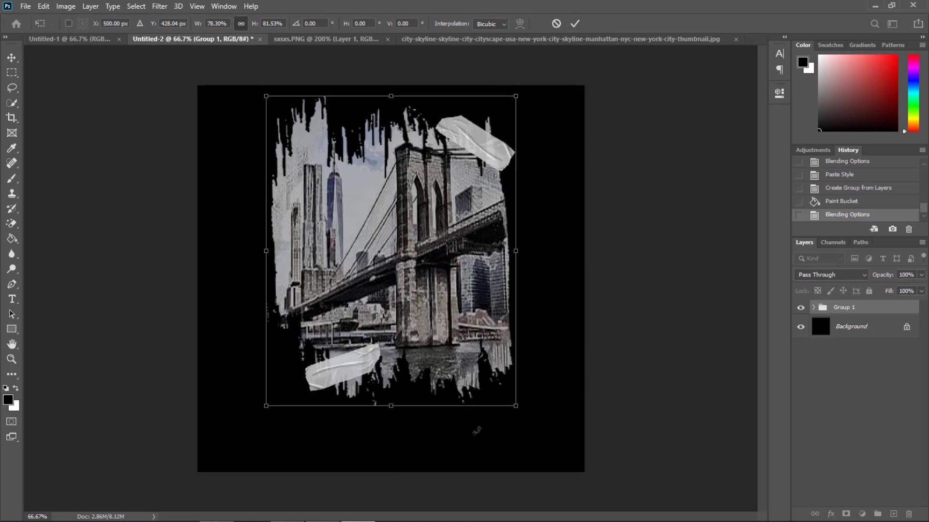
Stretch the artwork group up to the canvas's upper edge, widen it slightly on both sides, and apply the transform.
{"action": "left_click_drag", "start_coordinate": [388, 94], "coordinate": [387, 83]}
{"action": "left_click_drag", "start_coordinate": [348, 160], "coordinate": [348, 167]}
{"action": "left_click_drag", "start_coordinate": [263, 253], "coordinate": [254, 253]}
{"action": "left_click_drag", "start_coordinate": [516, 253], "coordinate": [524, 253]}
{"action": "mouse_move", "coordinate": [257, 253]}
{"action": "left_mouse_down"}
{"action": "mouse_move", "coordinate": [246, 253]}
{"action": "mouse_move", "coordinate": [256, 254]}
{"action": "left_mouse_up"}
{"action": "key", "text": "Return"}
Shrink the artwork group a little more in width and height to leave room beneath it for text.
{"action": "key", "text": "ctrl+t"}
{"action": "left_click_drag", "start_coordinate": [302, 271], "coordinate": [302, 263]}
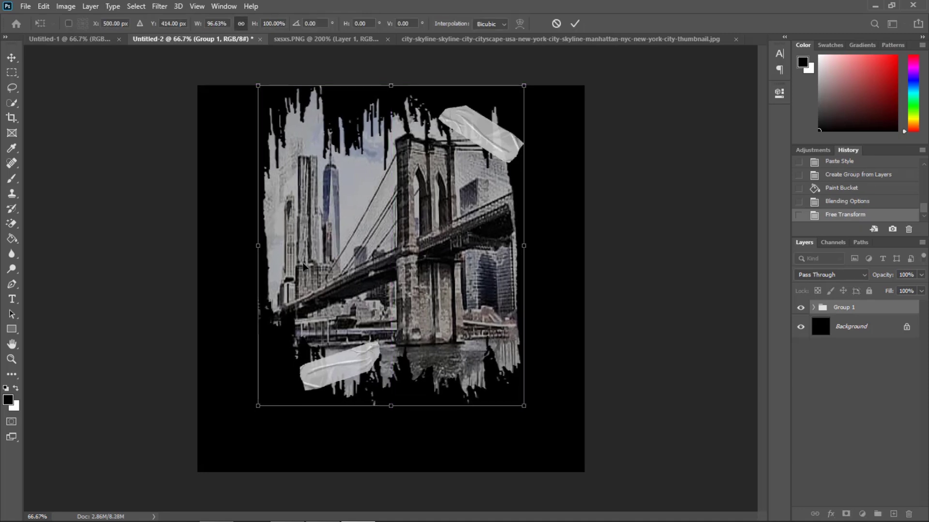
{"action": "left_click_drag", "start_coordinate": [399, 408], "coordinate": [417, 384]}
{"action": "left_click_drag", "start_coordinate": [524, 235], "coordinate": [500, 235]}
{"action": "left_click_drag", "start_coordinate": [269, 240], "coordinate": [279, 248]}
{"action": "key", "text": "Return"}
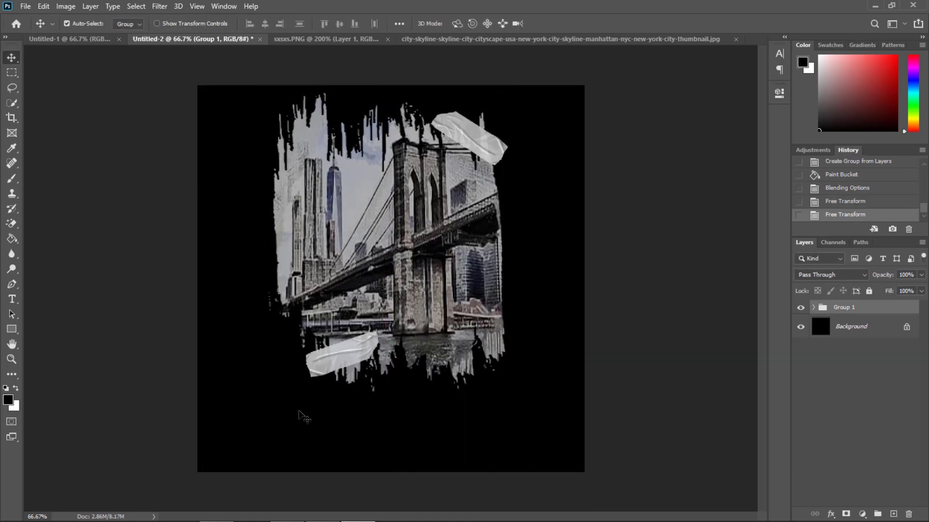
Add the white text NEW YORK CITY on two lines at 16 pt in Microsoft Uighur below the artwork.
{"action": "key", "text": "t"}
{"action": "left_click", "coordinate": [256, 420]}
{"action": "type", "text": "m"}
{"action": "left_click", "coordinate": [319, 24]}
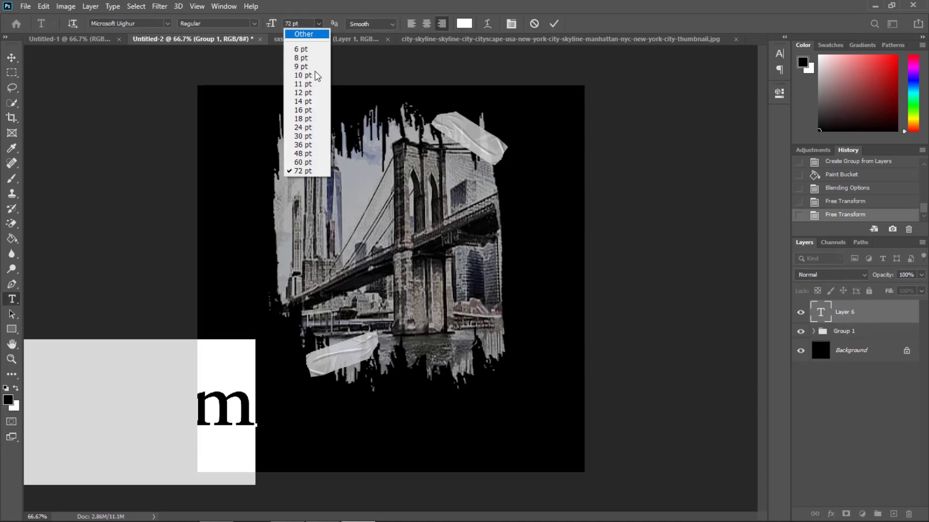
{"action": "left_click", "coordinate": [299, 108]}
{"action": "type", "text": "NEW YORK"}
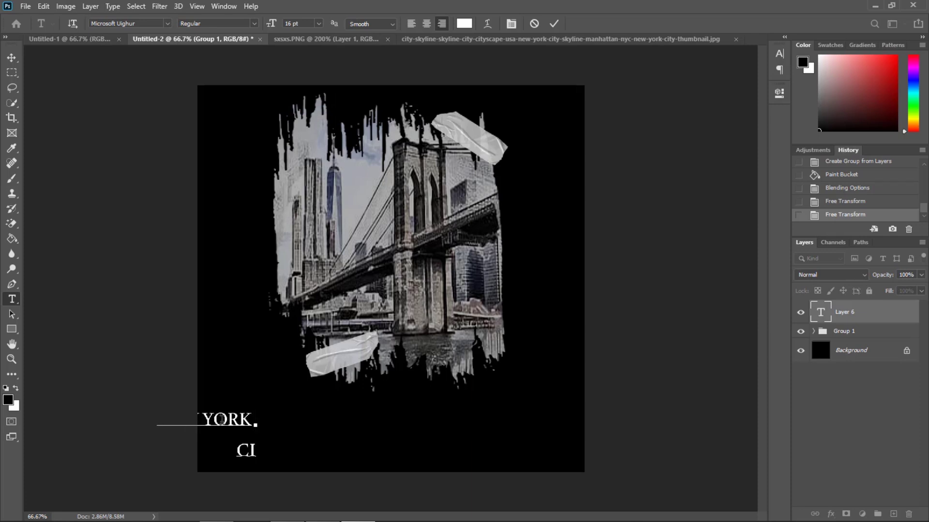
Centre-align the two text lines and move them underneath the bridge artwork.
{"action": "key", "text": "ctrl+a"}
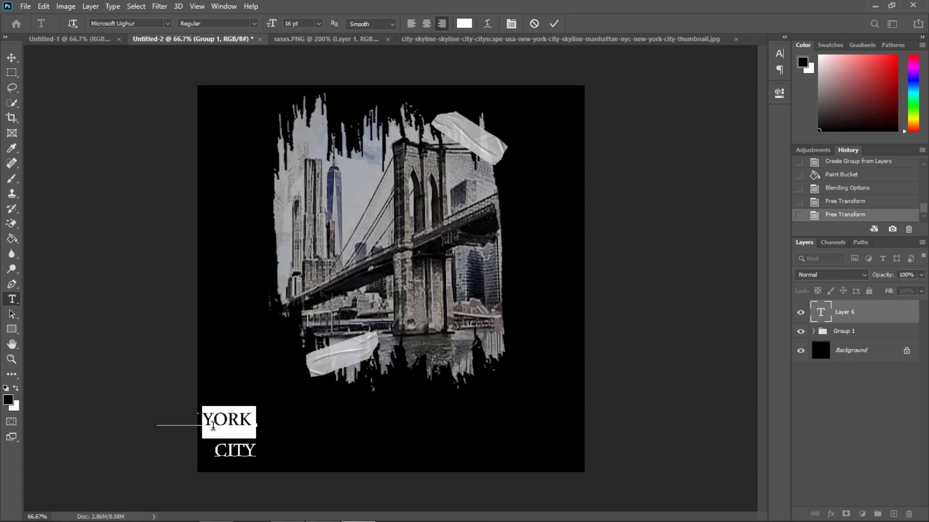
{"action": "left_click", "coordinate": [426, 23]}
{"action": "left_click_drag", "start_coordinate": [288, 382], "coordinate": [361, 372]}
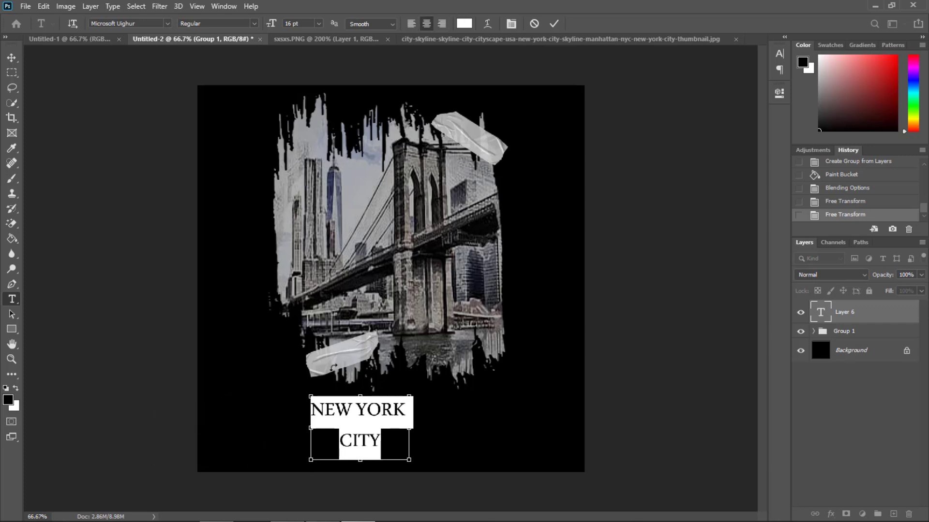
Enlarge the NEW YORK CITY text slightly to 17.27 pt and shift it closer to the middle below the artwork.
{"action": "key", "text": "ctrl+t"}
{"action": "left_click", "coordinate": [17, 58]}
{"action": "key", "text": "ctrl+t"}
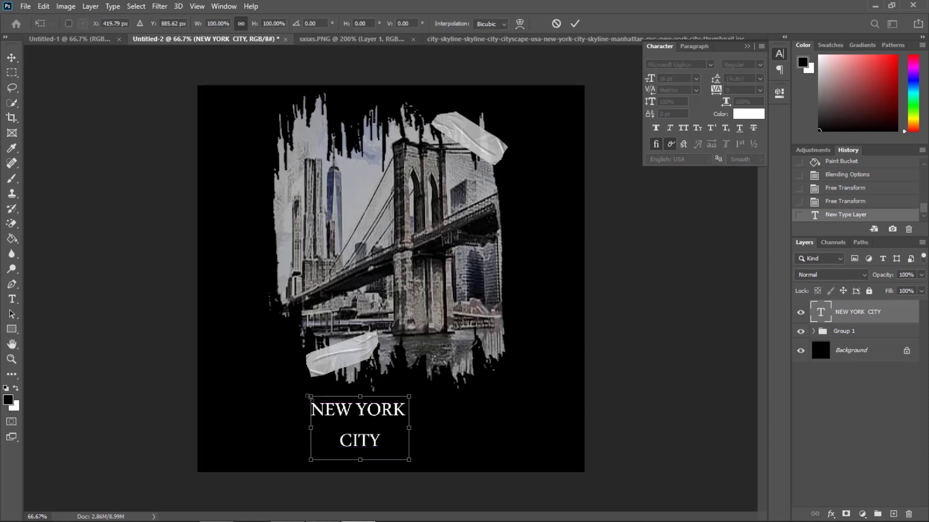
{"action": "left_click_drag", "start_coordinate": [311, 396], "coordinate": [278, 376]}
{"action": "left_click_drag", "start_coordinate": [335, 372], "coordinate": [338, 389]}
{"action": "left_click_drag", "start_coordinate": [271, 369], "coordinate": [272, 372]}
{"action": "left_click_drag", "start_coordinate": [340, 404], "coordinate": [367, 403]}
{"action": "key", "text": "Return"}
{"action": "key", "text": "ctrl+t"}
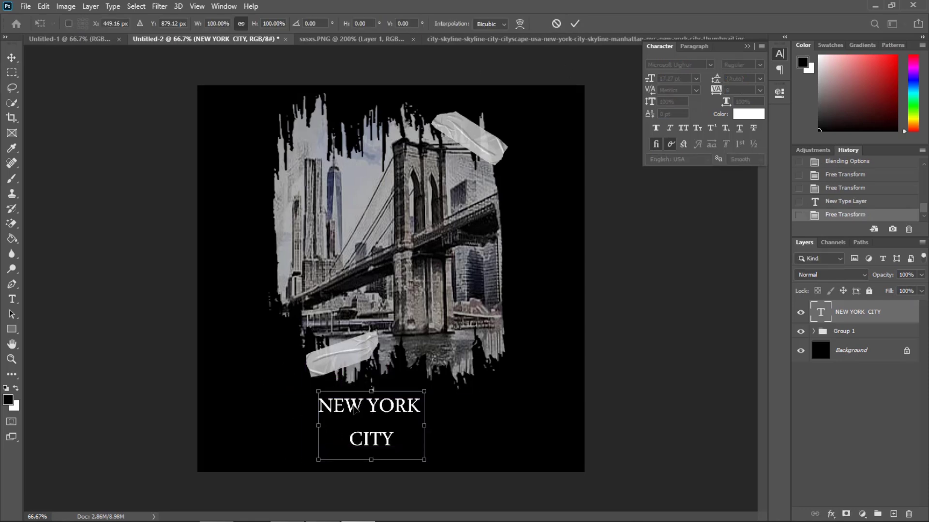
{"action": "left_click", "coordinate": [576, 27]}
Set the font size of the NEW YORK CITY text to 36 pt.
{"action": "key", "text": "t"}
{"action": "key", "text": "Return"}
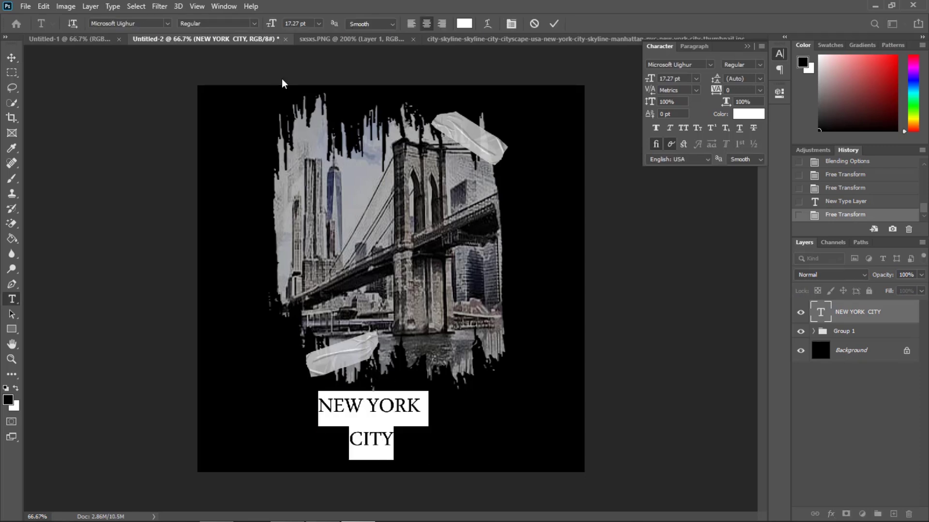
{"action": "left_click", "coordinate": [318, 24]}
{"action": "left_click", "coordinate": [299, 145]}
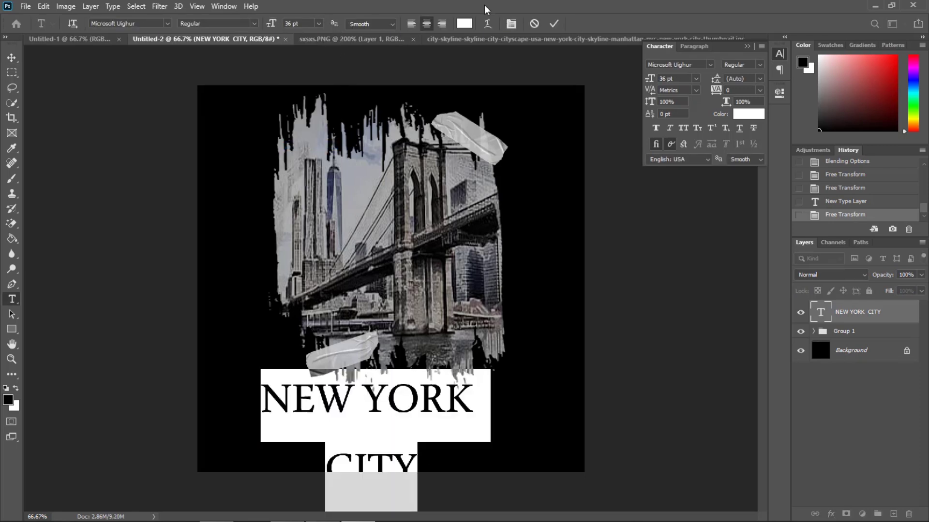
{"action": "left_click", "coordinate": [554, 23]}
Reposition the text and reduce its height to 25.96 pt so both lines fit beneath the artwork.
{"action": "left_click", "coordinate": [11, 58]}
{"action": "left_click_drag", "start_coordinate": [354, 411], "coordinate": [365, 394]}
{"action": "left_click_drag", "start_coordinate": [383, 351], "coordinate": [383, 391]}
{"action": "mouse_move", "coordinate": [406, 462]}
{"action": "left_mouse_down"}
{"action": "mouse_move", "coordinate": [401, 448]}
{"action": "mouse_move", "coordinate": [411, 448]}
{"action": "left_mouse_up"}
{"action": "left_click", "coordinate": [574, 23]}
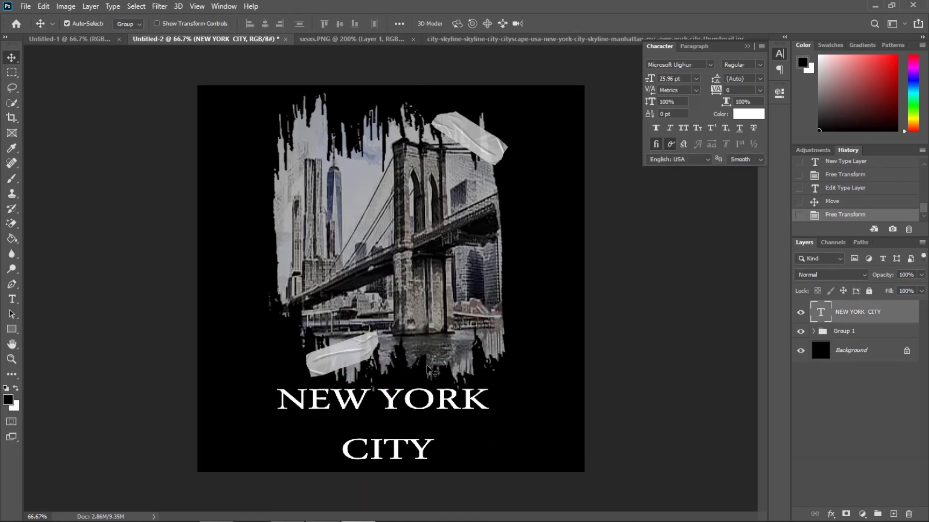
Change the font of the NEW YORK CITY text to Comic Sans MS.
{"action": "key", "text": "ctrl+t"}
{"action": "left_click", "coordinate": [575, 23]}
{"action": "key", "text": "t"}
{"action": "key", "text": "Return"}
{"action": "left_click", "coordinate": [156, 21]}
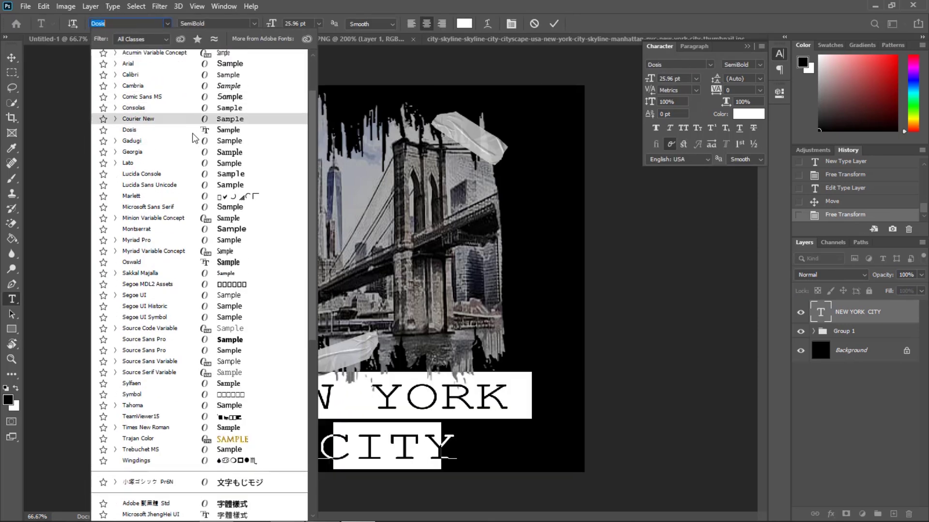
{"action": "left_click", "coordinate": [191, 96]}
{"action": "left_click", "coordinate": [554, 24]}
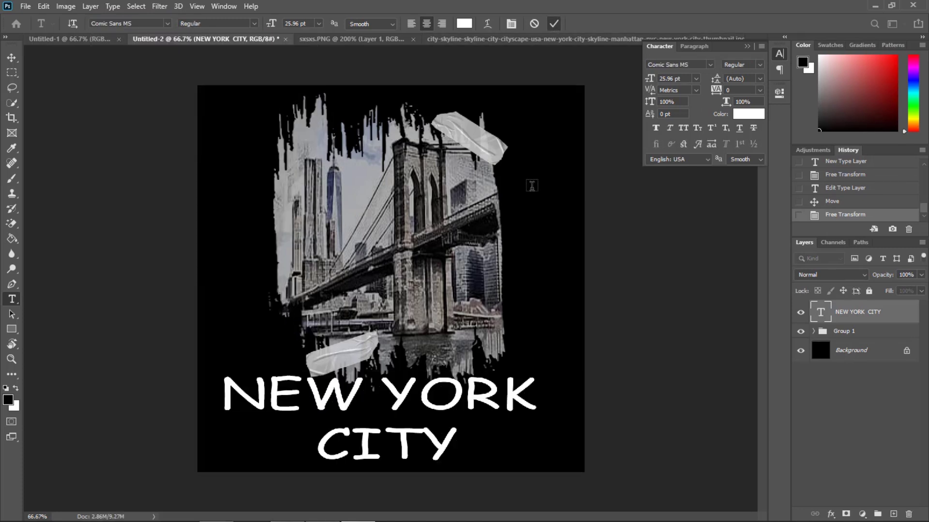
Scale the heading to about 76% width and 80% height and centre it under the artwork.
{"action": "key", "text": "v"}
{"action": "key", "text": "ctrl+t"}
{"action": "left_click_drag", "start_coordinate": [221, 372], "coordinate": [242, 392]}
{"action": "left_click_drag", "start_coordinate": [293, 412], "coordinate": [287, 410]}
{"action": "left_click_drag", "start_coordinate": [236, 391], "coordinate": [254, 391]}
{"action": "left_click_drag", "start_coordinate": [545, 435], "coordinate": [506, 434]}
{"action": "left_click_drag", "start_coordinate": [316, 403], "coordinate": [327, 402]}
{"action": "mouse_move", "coordinate": [390, 391]}
{"action": "left_mouse_down"}
{"action": "mouse_move", "coordinate": [391, 400]}
{"action": "mouse_move", "coordinate": [391, 391]}
{"action": "left_mouse_up"}
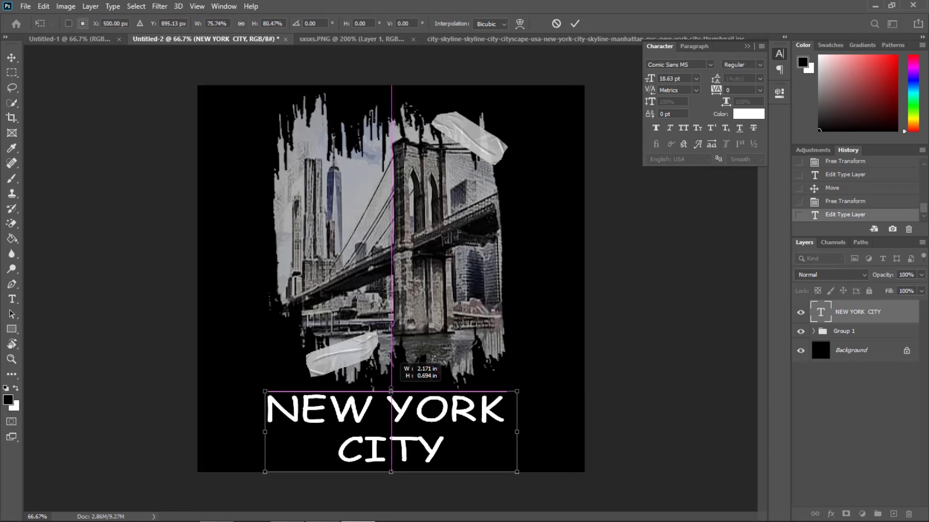
Narrow the heading to roughly the artwork's width, extend it down to the canvas's lower edge, and apply the transform.
{"action": "left_click_drag", "start_coordinate": [270, 471], "coordinate": [279, 463]}
{"action": "left_click_drag", "start_coordinate": [517, 427], "coordinate": [507, 427]}
{"action": "mouse_move", "coordinate": [346, 403]}
{"action": "left_mouse_down"}
{"action": "mouse_move", "coordinate": [353, 403]}
{"action": "mouse_move", "coordinate": [340, 403]}
{"action": "left_mouse_up"}
{"action": "mouse_move", "coordinate": [272, 419]}
{"action": "left_mouse_down"}
{"action": "mouse_move", "coordinate": [284, 419]}
{"action": "mouse_move", "coordinate": [270, 419]}
{"action": "left_mouse_up"}
{"action": "left_click_drag", "start_coordinate": [390, 410], "coordinate": [389, 410]}
{"action": "left_click_drag", "start_coordinate": [389, 463], "coordinate": [384, 471]}
{"action": "key", "text": "Return"}
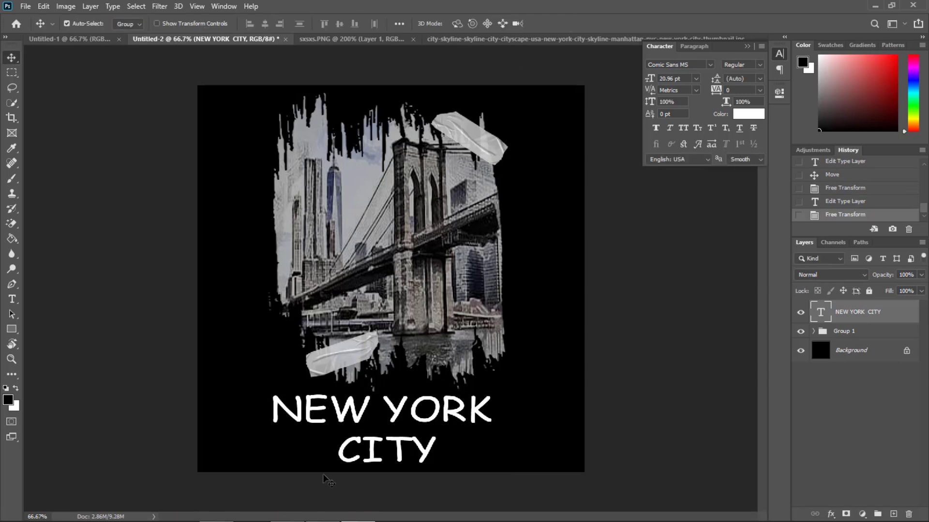
Retype the two heading lines with only initial capitals as New York and City.
{"action": "key", "text": "ctrl+t"}
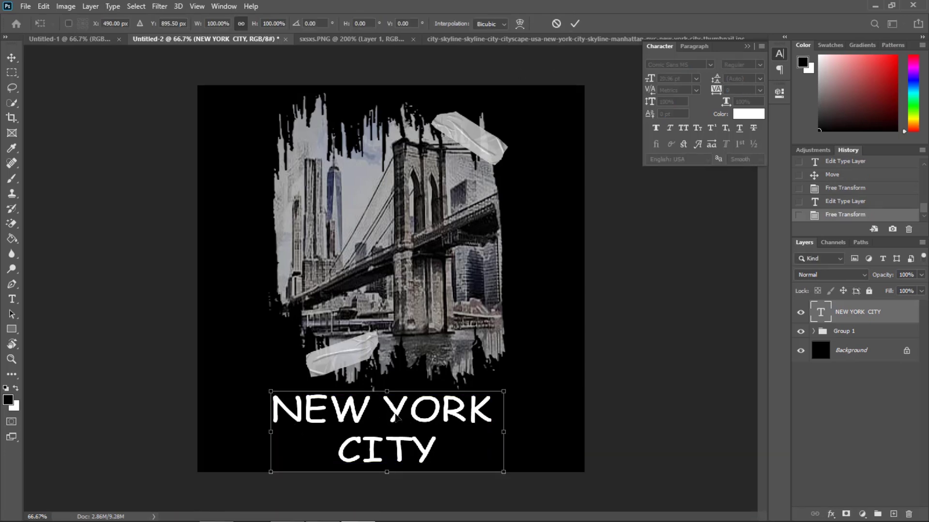
{"action": "left_click", "coordinate": [579, 23]}
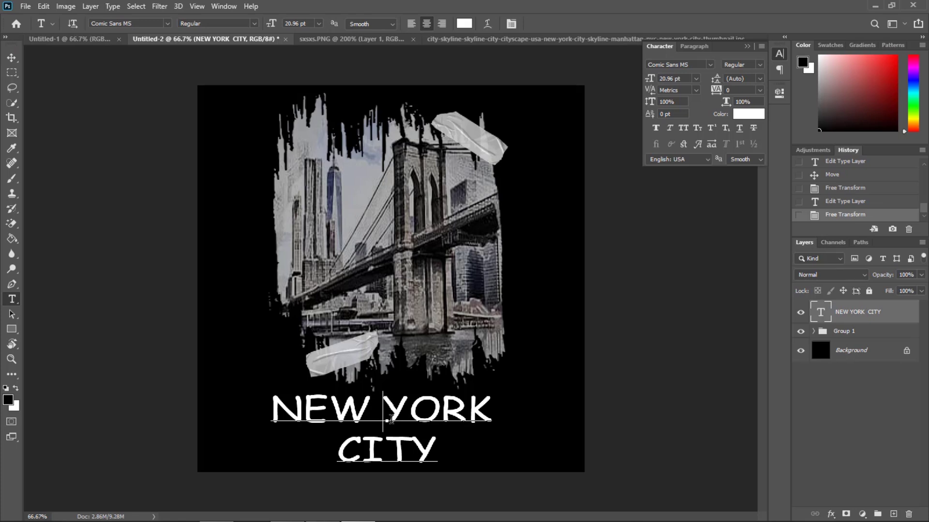
{"action": "key", "text": "t"}
{"action": "triple_click", "coordinate": [405, 415]}
{"action": "type", "text": "New"}
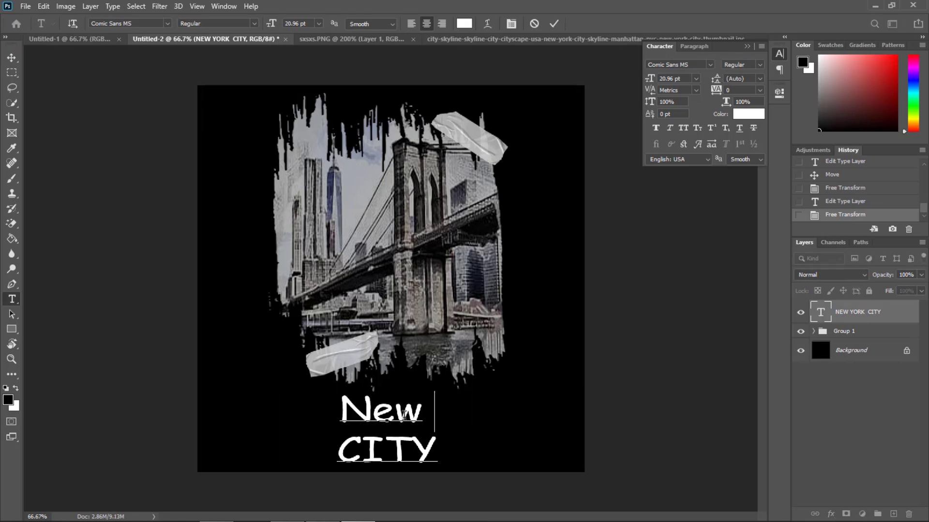
{"action": "type", "text": " York"}
{"action": "triple_click", "coordinate": [383, 454]}
{"action": "type", "text": "City"}
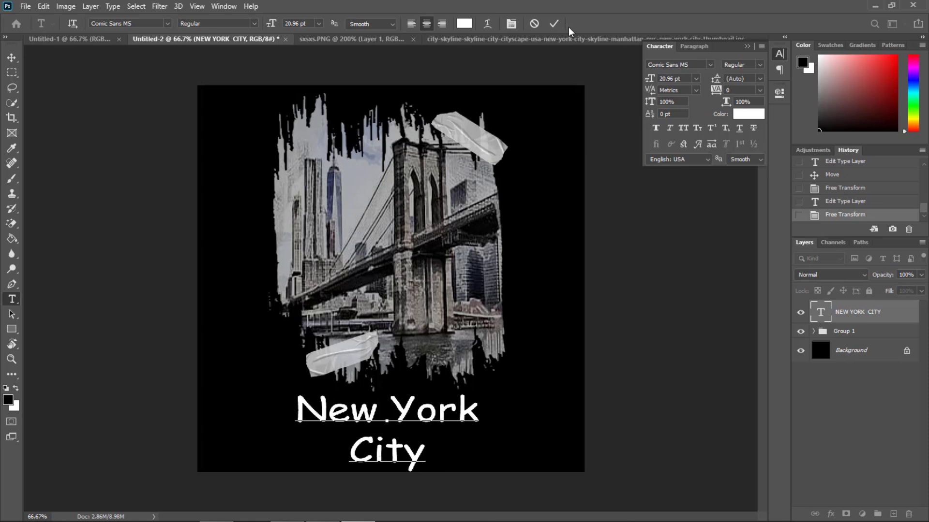
{"action": "left_click", "coordinate": [554, 24]}
Set the whole heading to the Bold font style with Sharp anti-aliasing.
{"action": "triple_click", "coordinate": [398, 393]}
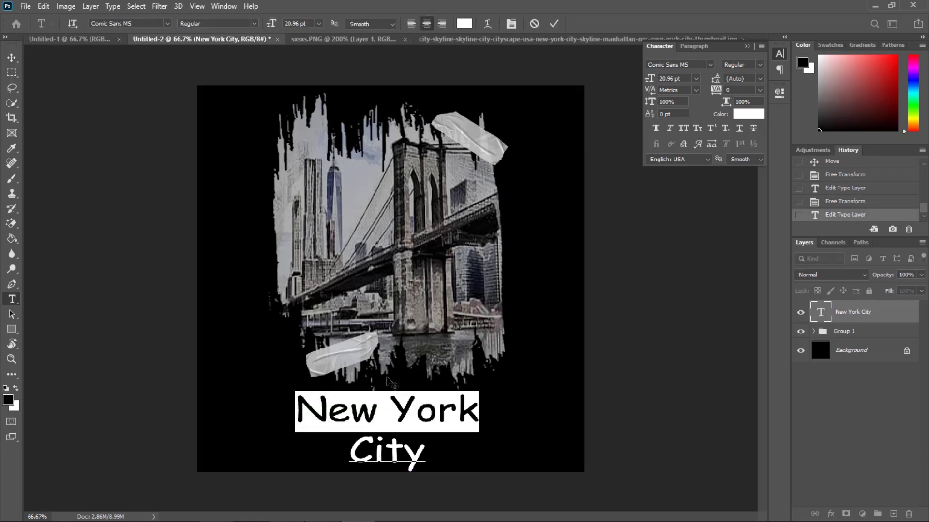
{"action": "key", "text": "ctrl+a"}
{"action": "left_click", "coordinate": [254, 24]}
{"action": "left_click", "coordinate": [193, 54]}
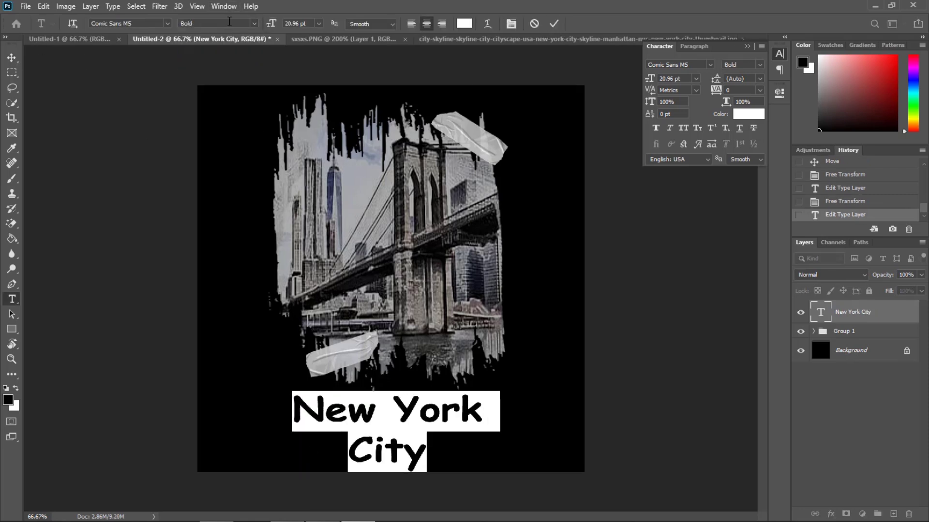
{"action": "left_click", "coordinate": [382, 24]}
{"action": "left_click", "coordinate": [362, 43]}
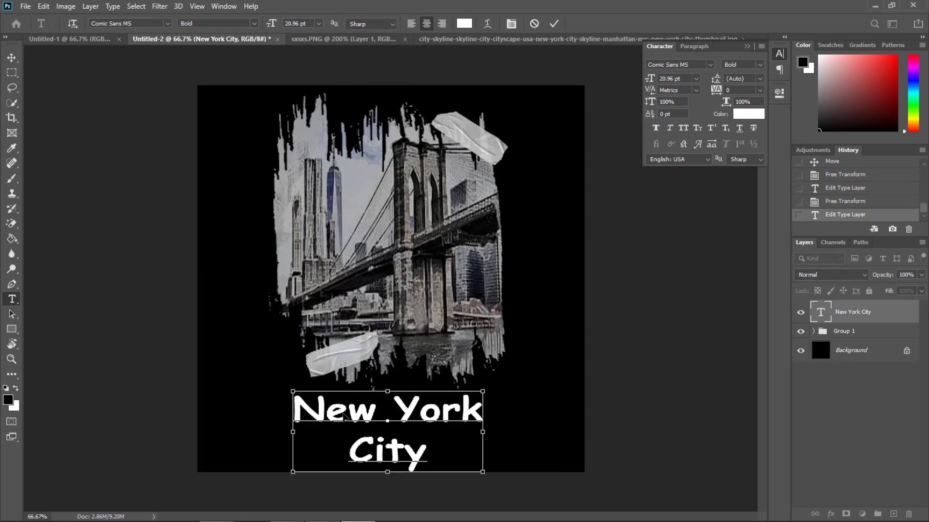
Widen the heading to about 115% and centre it horizontally on the canvas.
{"action": "key", "text": "ctrl+Return"}
{"action": "key", "text": "ctrl+t"}
{"action": "left_click_drag", "start_coordinate": [290, 391], "coordinate": [281, 391]}
{"action": "left_click_drag", "start_coordinate": [482, 391], "coordinate": [501, 391]}
{"action": "left_click_drag", "start_coordinate": [403, 393], "coordinate": [401, 391]}
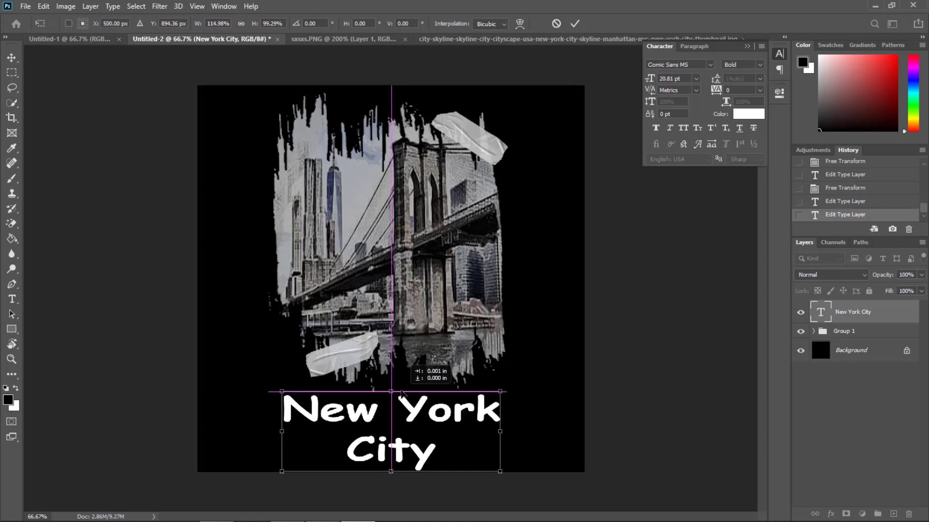
{"action": "key", "text": "Return"}
Try other anti-aliasing methods on the whole heading and set it to Smooth.
{"action": "key", "text": "m"}
{"action": "key", "text": "ctrl+t"}
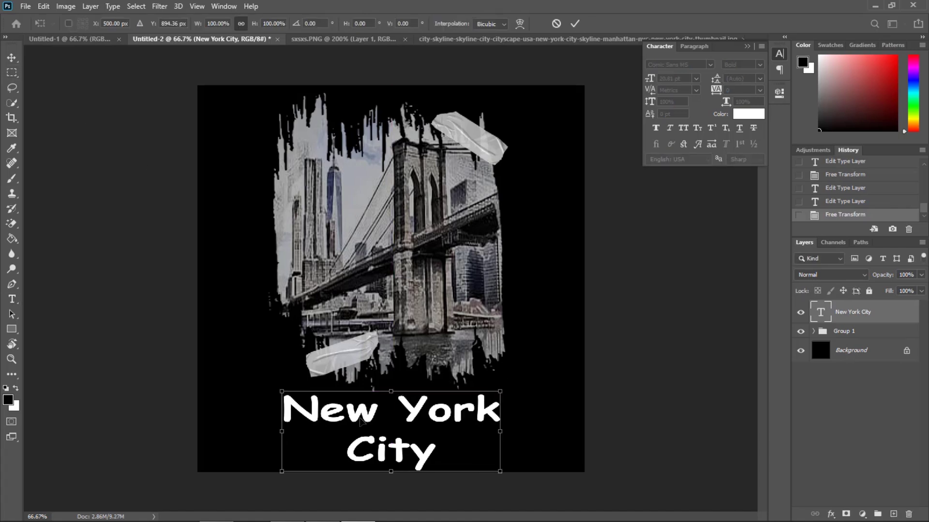
{"action": "left_click", "coordinate": [575, 24]}
{"action": "key", "text": "t"}
{"action": "triple_click", "coordinate": [361, 418]}
{"action": "key", "text": "ctrl+a"}
{"action": "left_click", "coordinate": [393, 24]}
{"action": "left_click", "coordinate": [360, 60]}
{"action": "left_click", "coordinate": [370, 24]}
{"action": "left_click", "coordinate": [358, 68]}
{"action": "left_click", "coordinate": [370, 26]}
{"action": "left_click", "coordinate": [370, 30]}
{"action": "left_click", "coordinate": [554, 24]}
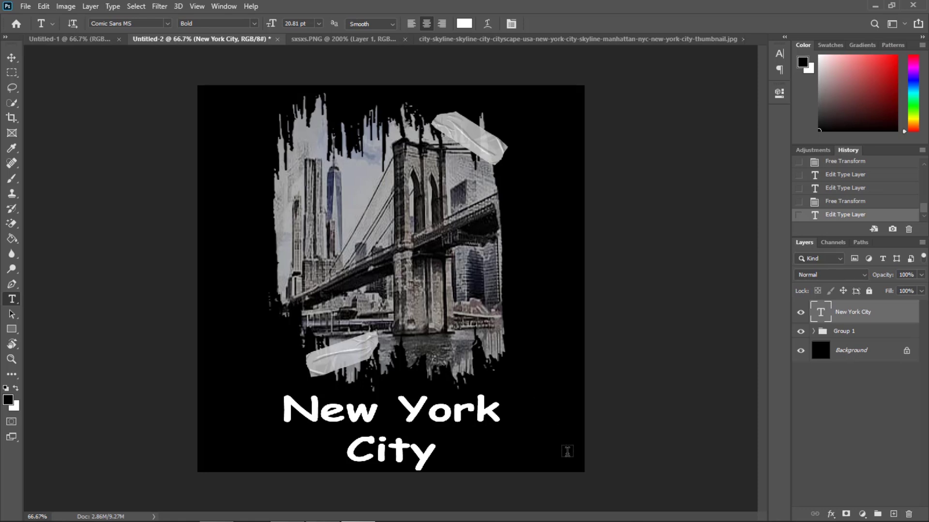
Set the heading layer's opacity to 90% in its blending options and enable a drop shadow.
{"action": "right_click", "coordinate": [844, 317]}
{"action": "left_click", "coordinate": [726, 9]}
{"action": "left_click", "coordinate": [701, 116]}
{"action": "left_click", "coordinate": [702, 115]}
{"action": "left_click_drag", "start_coordinate": [728, 132], "coordinate": [734, 129]}
{"action": "left_click", "coordinate": [482, 294]}
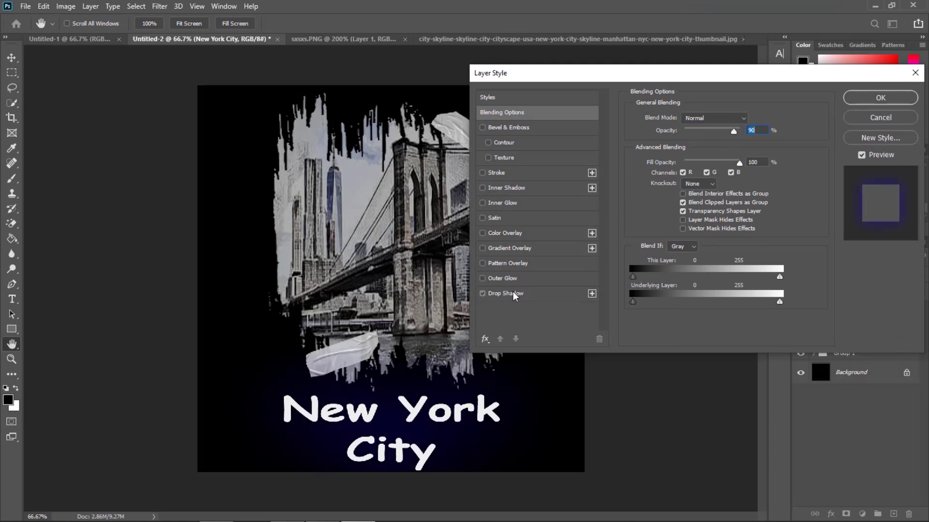
Change the heading's drop shadow colour to the grey 9a9aa0.
{"action": "left_click", "coordinate": [505, 293]}
{"action": "left_click", "coordinate": [750, 119]}
{"action": "left_click", "coordinate": [96, 212]}
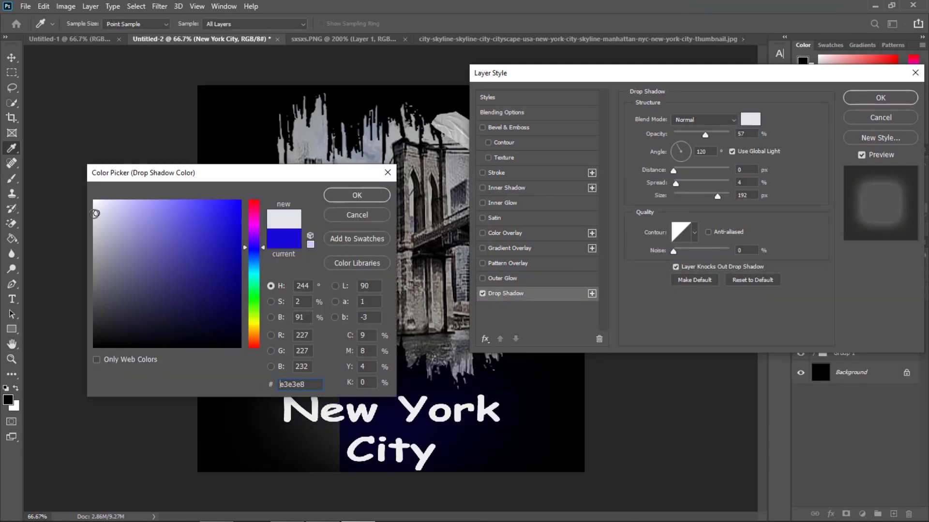
{"action": "mouse_move", "coordinate": [96, 245]}
{"action": "left_mouse_down"}
{"action": "mouse_move", "coordinate": [98, 297]}
{"action": "mouse_move", "coordinate": [99, 256]}
{"action": "left_mouse_up"}
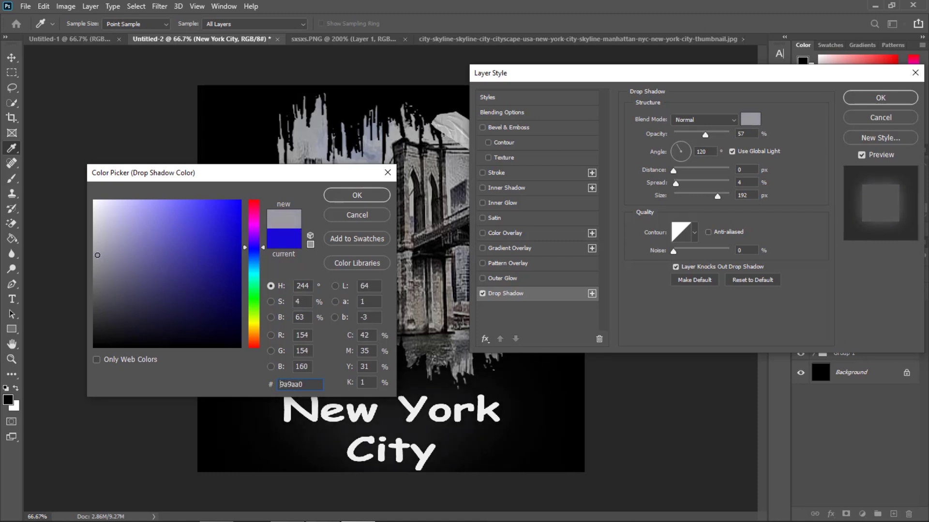
{"action": "left_click", "coordinate": [376, 197]}
Try another blend mode for the heading's drop shadow and return it to Normal.
{"action": "left_click", "coordinate": [716, 121]}
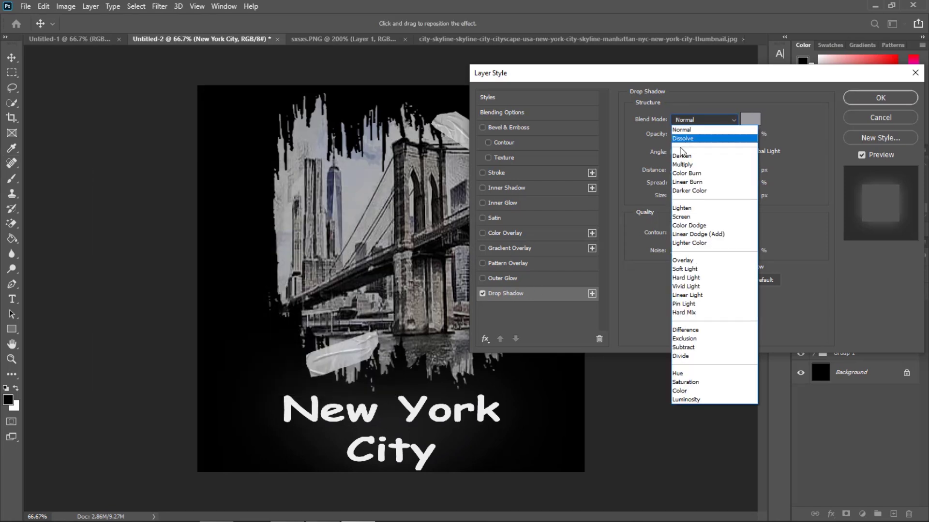
{"action": "left_click", "coordinate": [716, 142]}
{"action": "left_click", "coordinate": [711, 124]}
{"action": "left_click", "coordinate": [710, 121]}
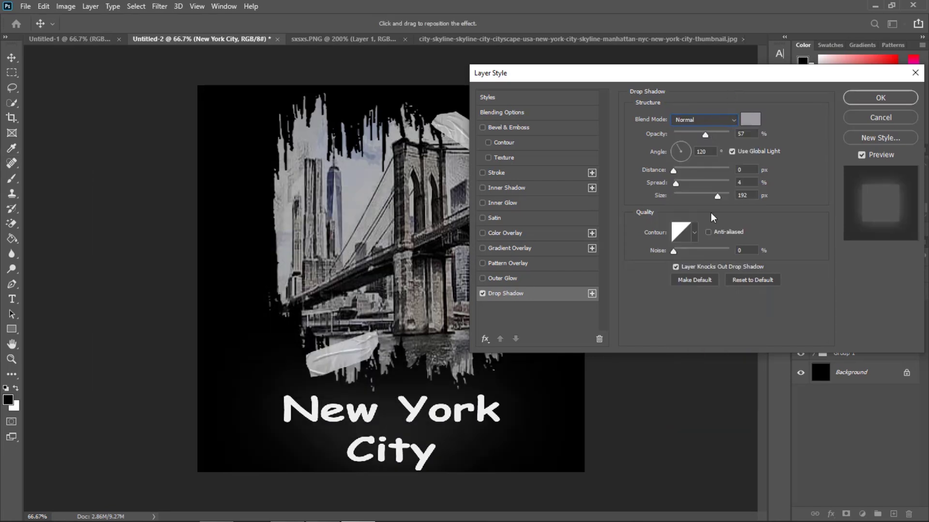
Adjust the heading's drop shadow to 2% spread and 98 px size, with no noise, and apply the layer style.
{"action": "left_click_drag", "start_coordinate": [690, 255], "coordinate": [678, 256]}
{"action": "left_click_drag", "start_coordinate": [702, 196], "coordinate": [680, 184]}
{"action": "mouse_move", "coordinate": [696, 197]}
{"action": "left_mouse_down"}
{"action": "mouse_move", "coordinate": [677, 183]}
{"action": "mouse_move", "coordinate": [686, 193]}
{"action": "left_mouse_up"}
{"action": "left_click", "coordinate": [687, 197]}
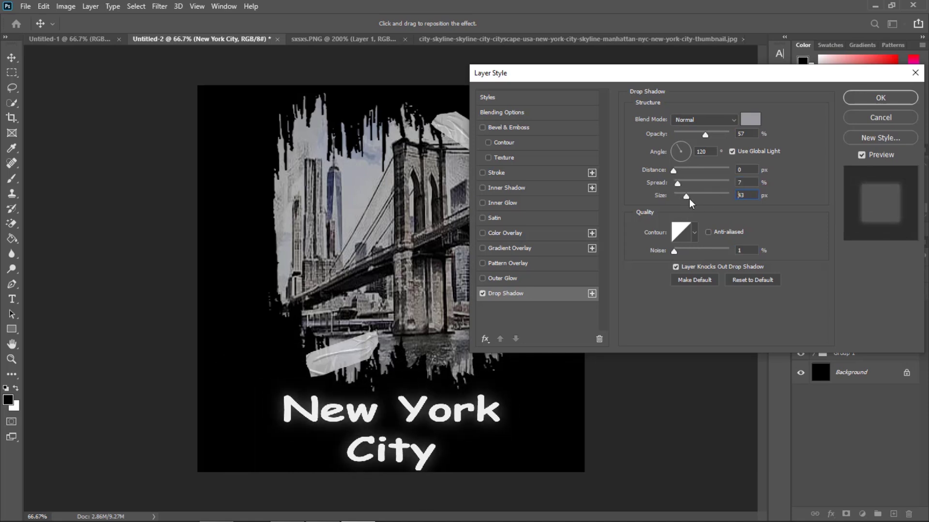
{"action": "left_click_drag", "start_coordinate": [690, 199], "coordinate": [687, 199]}
{"action": "left_click_drag", "start_coordinate": [674, 252], "coordinate": [671, 252]}
{"action": "left_click_drag", "start_coordinate": [678, 184], "coordinate": [675, 185]}
{"action": "left_click_drag", "start_coordinate": [691, 197], "coordinate": [699, 200]}
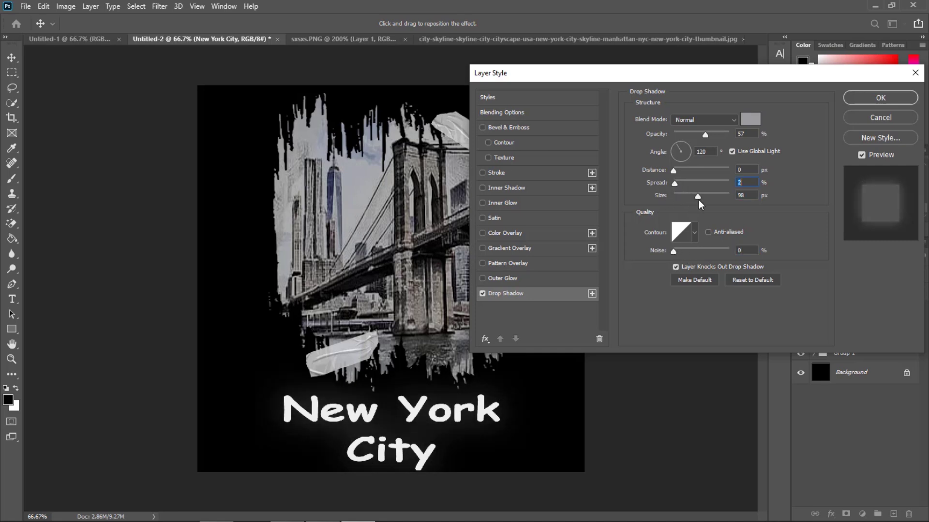
{"action": "key", "text": "Return"}
Add a drop shadow to the bridge image group with 35% opacity and a size of 106 px.
{"action": "right_click", "coordinate": [852, 353]}
{"action": "left_click", "coordinate": [743, 68]}
{"action": "mouse_move", "coordinate": [736, 129]}
{"action": "left_mouse_down"}
{"action": "mouse_move", "coordinate": [715, 132]}
{"action": "mouse_move", "coordinate": [743, 136]}
{"action": "left_mouse_up"}
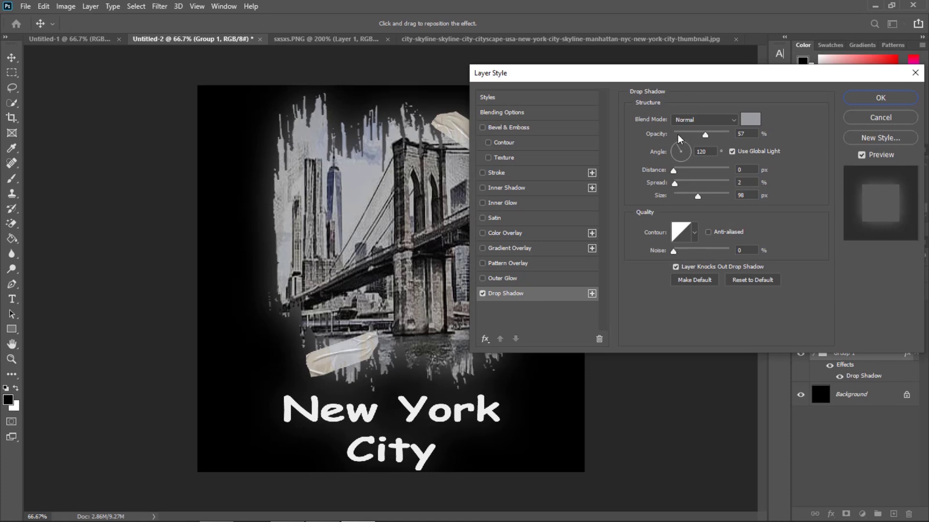
{"action": "left_click_drag", "start_coordinate": [704, 135], "coordinate": [697, 135]}
{"action": "left_click_drag", "start_coordinate": [697, 196], "coordinate": [692, 196]}
{"action": "left_click_drag", "start_coordinate": [696, 135], "coordinate": [682, 135]}
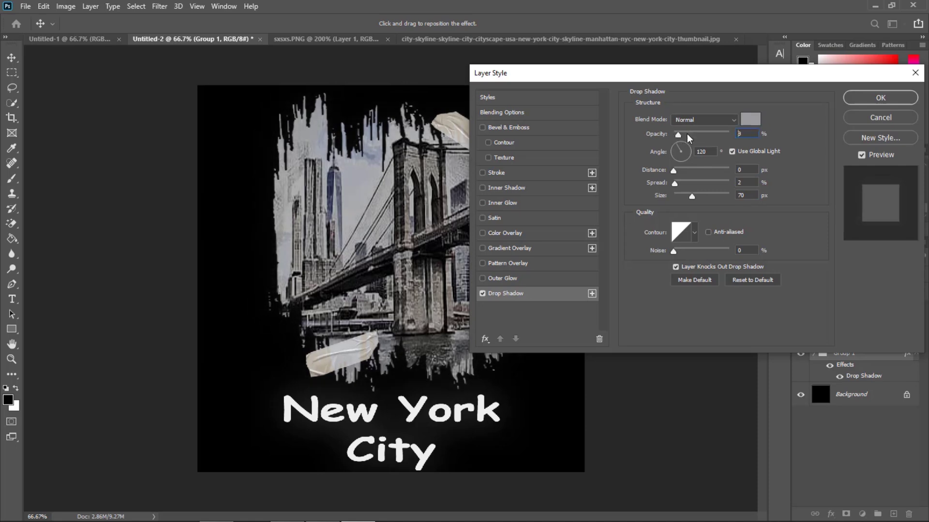
{"action": "left_click_drag", "start_coordinate": [691, 197], "coordinate": [697, 196]}
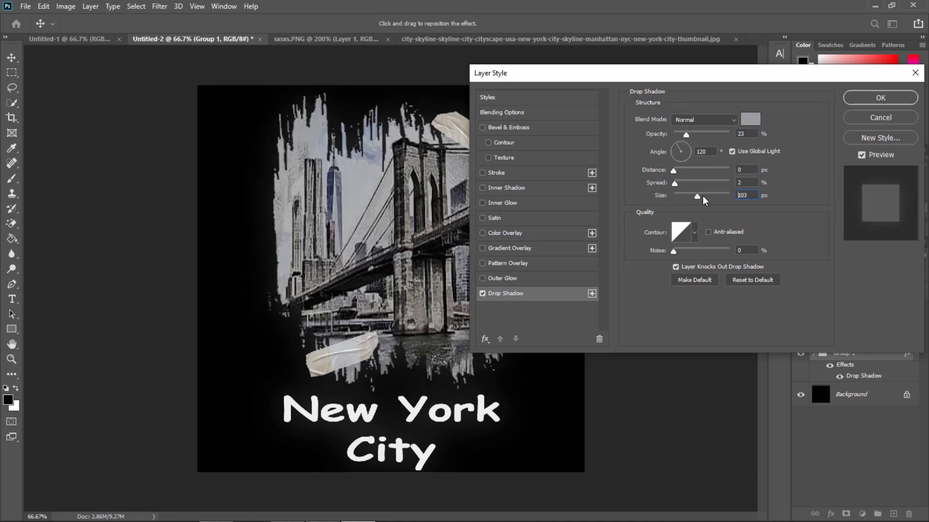
{"action": "mouse_move", "coordinate": [686, 135]}
{"action": "left_mouse_down"}
{"action": "mouse_move", "coordinate": [708, 135]}
{"action": "mouse_move", "coordinate": [695, 140]}
{"action": "left_mouse_up"}
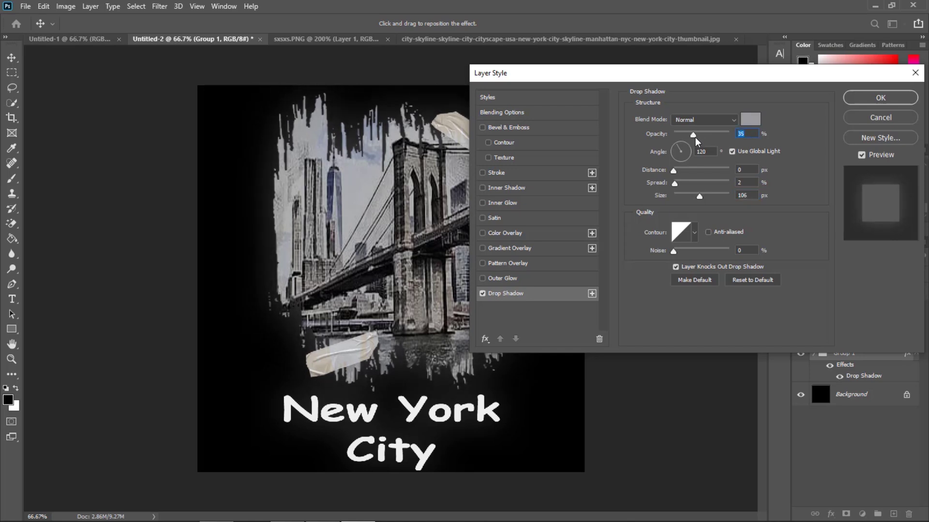
{"action": "left_click", "coordinate": [880, 98]}
Compare the heading with and without its drop shadow and set the heading layer's opacity to 77%, keeping the shadow on.
{"action": "left_click", "coordinate": [824, 329]}
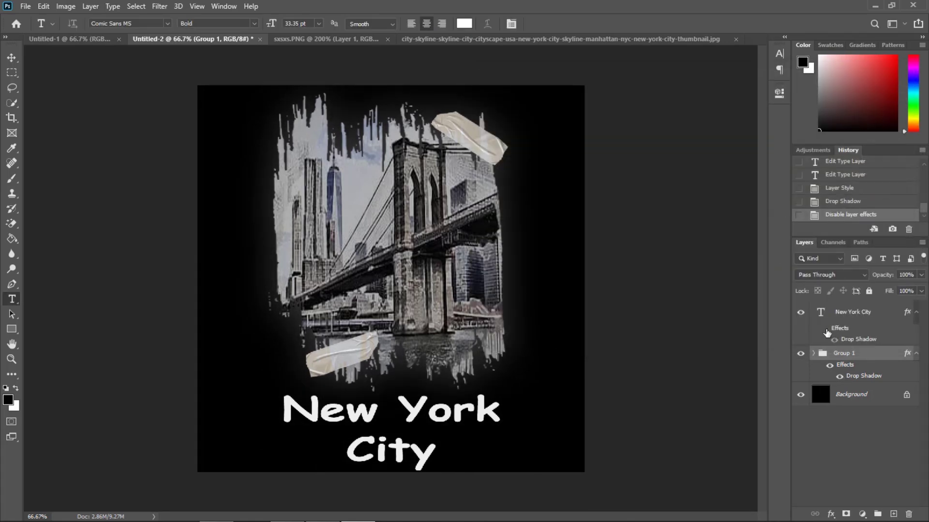
{"action": "left_click", "coordinate": [825, 329]}
{"action": "left_click", "coordinate": [834, 339]}
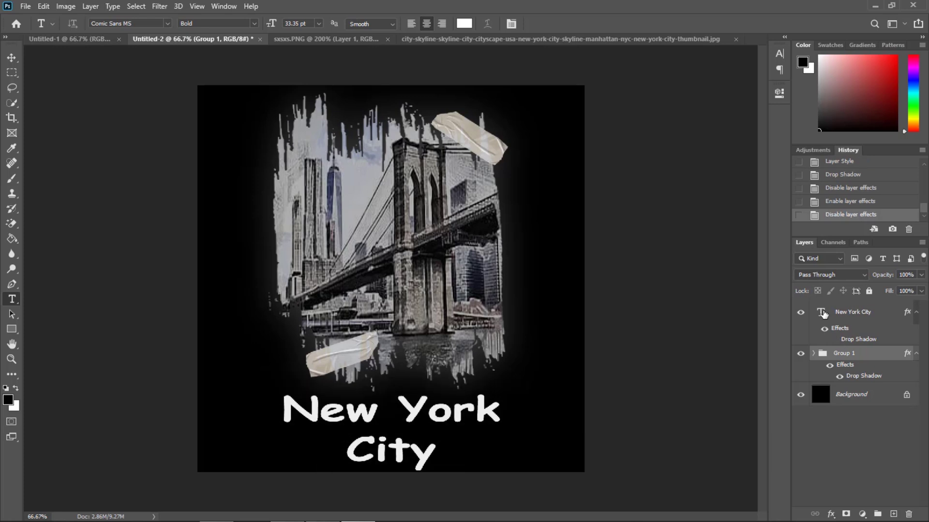
{"action": "right_click", "coordinate": [822, 313]}
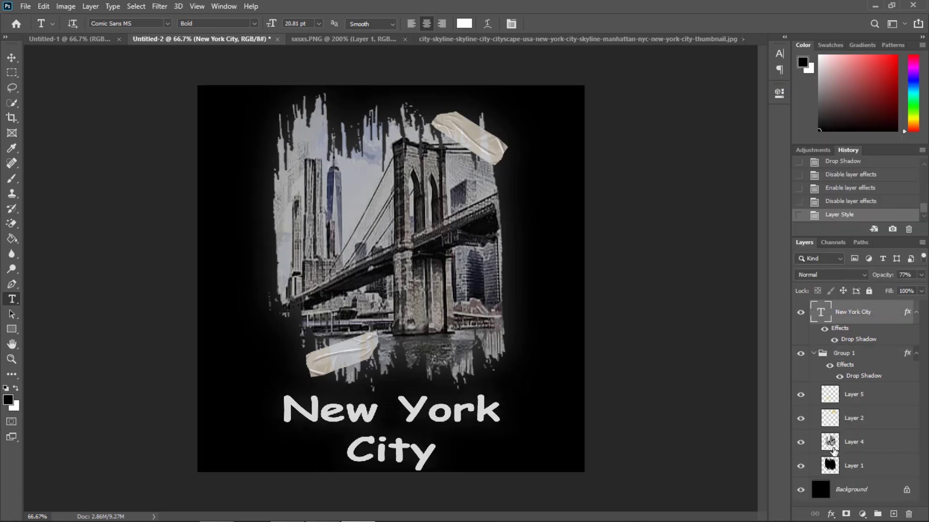
Review the blending options of Layer 4 inside the bridge image group and reselect the heading layer.
{"action": "right_click", "coordinate": [834, 450]}
{"action": "left_click", "coordinate": [817, 224]}
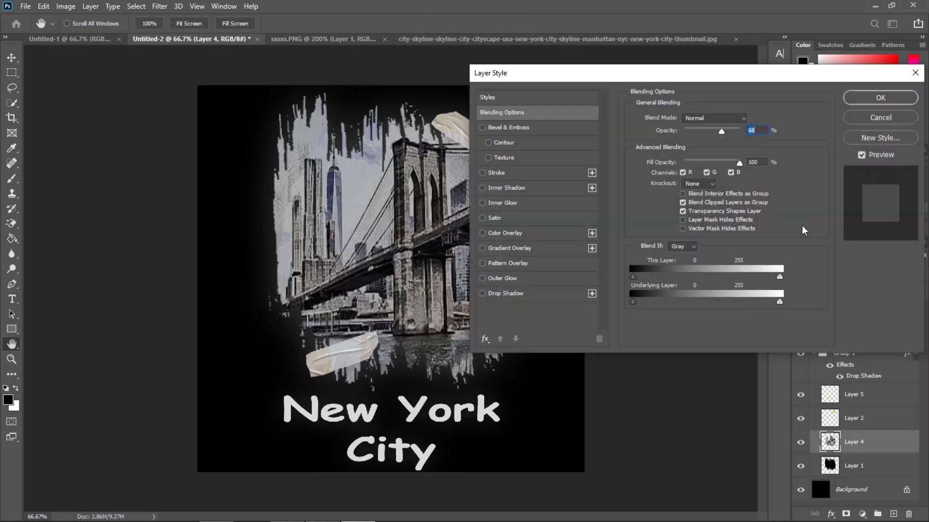
{"action": "key", "text": "Return"}
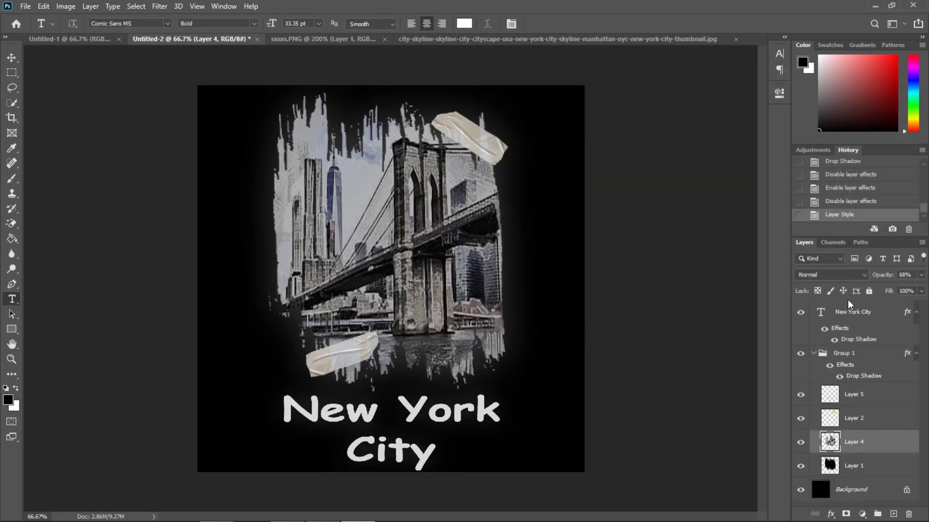
{"action": "left_click", "coordinate": [814, 354]}
{"action": "left_click", "coordinate": [820, 313]}
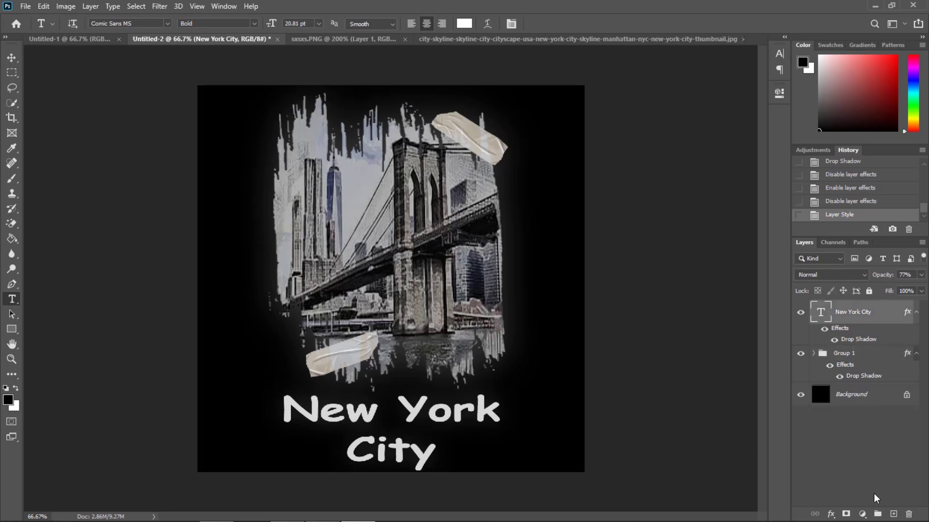
{"action": "left_click", "coordinate": [878, 514]}
{"action": "left_click", "coordinate": [863, 514]}
{"action": "left_click", "coordinate": [807, 480]}
{"action": "key", "text": "Delete"}
Add a Brightness/Contrast adjustment layer above the heading with brightness 20 and contrast 29.
{"action": "left_click", "coordinate": [862, 514]}
{"action": "left_click", "coordinate": [866, 342]}
{"action": "mouse_move", "coordinate": [680, 154]}
{"action": "left_mouse_down"}
{"action": "mouse_move", "coordinate": [692, 154]}
{"action": "mouse_move", "coordinate": [691, 178]}
{"action": "mouse_move", "coordinate": [690, 154]}
{"action": "left_mouse_up"}
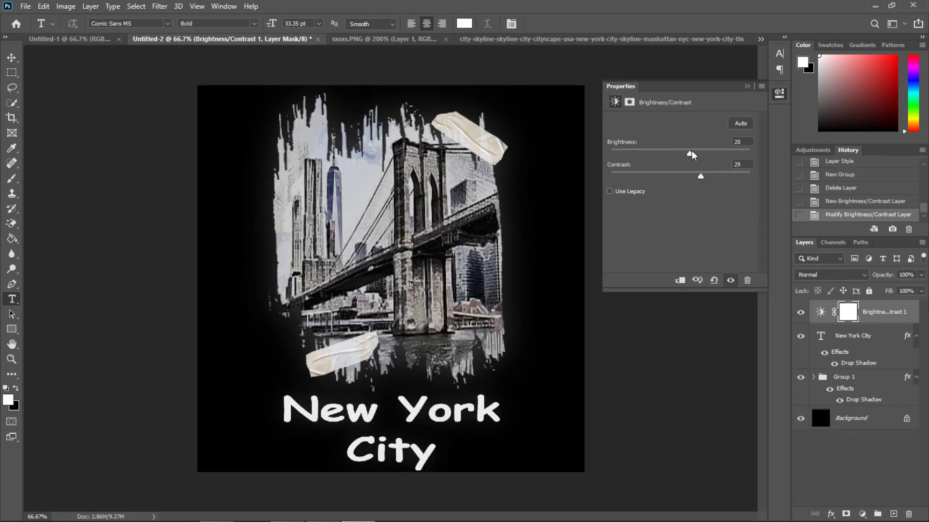
{"action": "left_click", "coordinate": [729, 78]}
{"action": "left_click", "coordinate": [637, 84]}
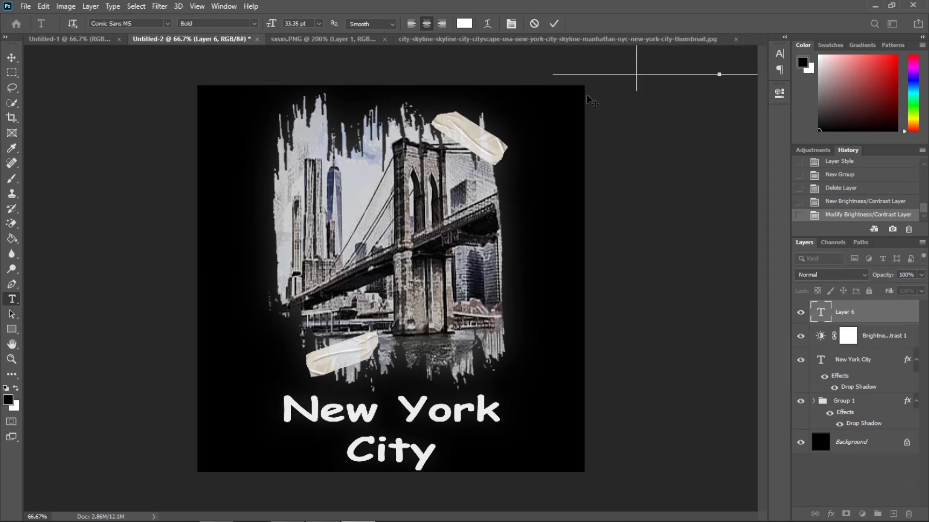
{"action": "left_click", "coordinate": [536, 24]}
Add a Levels adjustment layer with input levels of 6, 0.97 and 253.
{"action": "left_click", "coordinate": [862, 514]}
{"action": "left_click", "coordinate": [851, 359]}
{"action": "left_click_drag", "start_coordinate": [627, 205], "coordinate": [630, 208]}
{"action": "mouse_move", "coordinate": [690, 208]}
{"action": "left_mouse_down"}
{"action": "mouse_move", "coordinate": [701, 207]}
{"action": "mouse_move", "coordinate": [675, 207]}
{"action": "mouse_move", "coordinate": [692, 216]}
{"action": "left_mouse_up"}
{"action": "left_click_drag", "start_coordinate": [752, 206], "coordinate": [755, 209]}
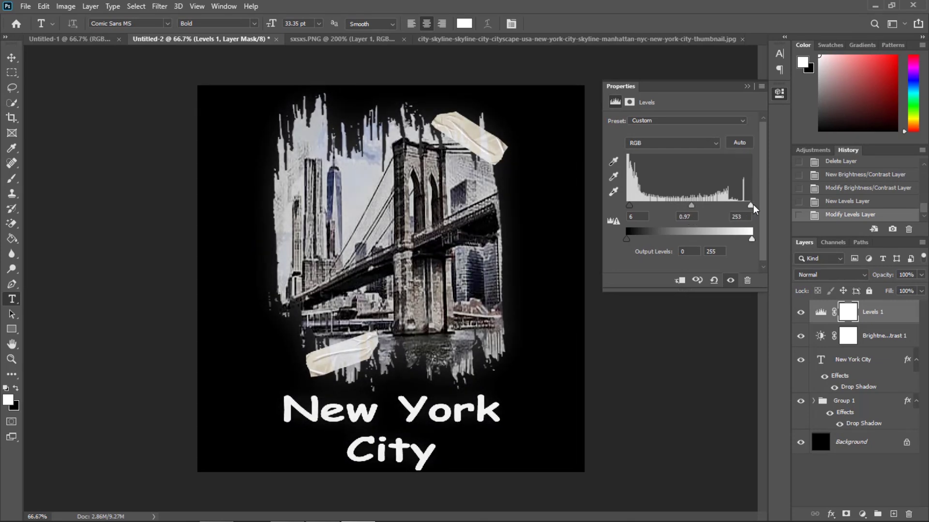
{"action": "left_click", "coordinate": [747, 87]}
Try a Curves adjustment layer with a white point sampled from the sky and delete the layer.
{"action": "left_click", "coordinate": [862, 514]}
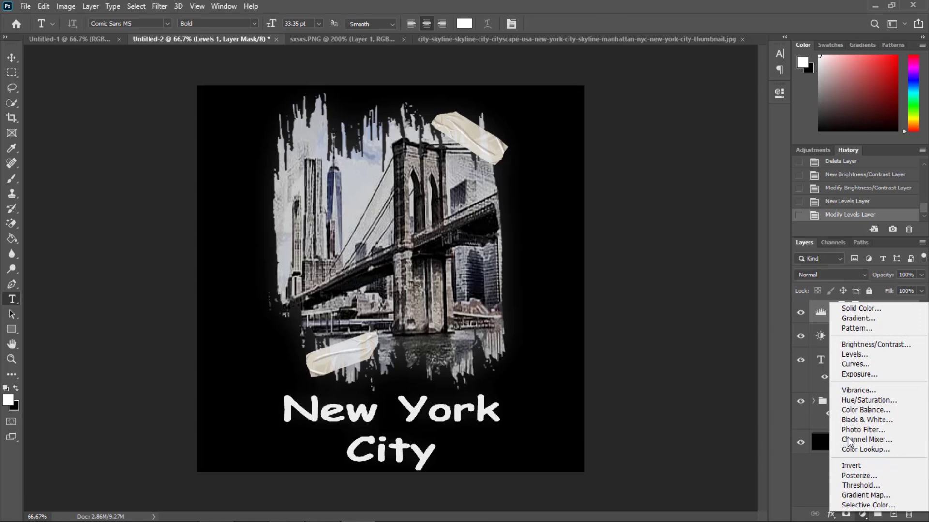
{"action": "left_click", "coordinate": [855, 365]}
{"action": "mouse_move", "coordinate": [700, 198]}
{"action": "left_mouse_down"}
{"action": "mouse_move", "coordinate": [705, 212]}
{"action": "mouse_move", "coordinate": [700, 203]}
{"action": "left_mouse_up"}
{"action": "left_click", "coordinate": [660, 137]}
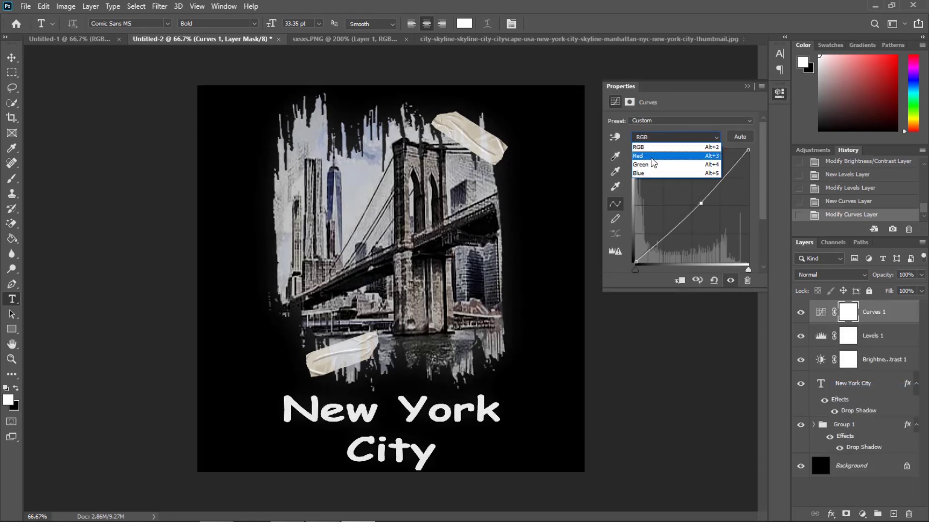
{"action": "left_click", "coordinate": [651, 147]}
{"action": "left_click", "coordinate": [654, 122]}
{"action": "left_click", "coordinate": [654, 122]}
{"action": "left_click", "coordinate": [615, 187]}
{"action": "left_click", "coordinate": [355, 177]}
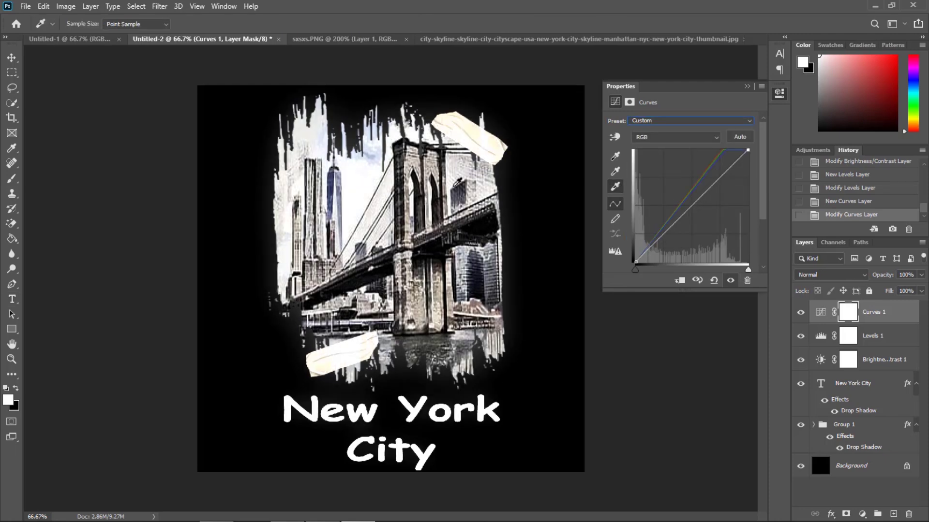
{"action": "left_click", "coordinate": [731, 280]}
{"action": "left_click", "coordinate": [731, 280]}
{"action": "key", "text": "ctrl+z"}
{"action": "left_click", "coordinate": [864, 313]}
{"action": "key", "text": "Delete"}
Add an Exposure adjustment layer with the exposure raised to +0.11.
{"action": "left_click", "coordinate": [863, 514]}
{"action": "left_click", "coordinate": [852, 375]}
{"action": "left_click_drag", "start_coordinate": [680, 150], "coordinate": [683, 150]}
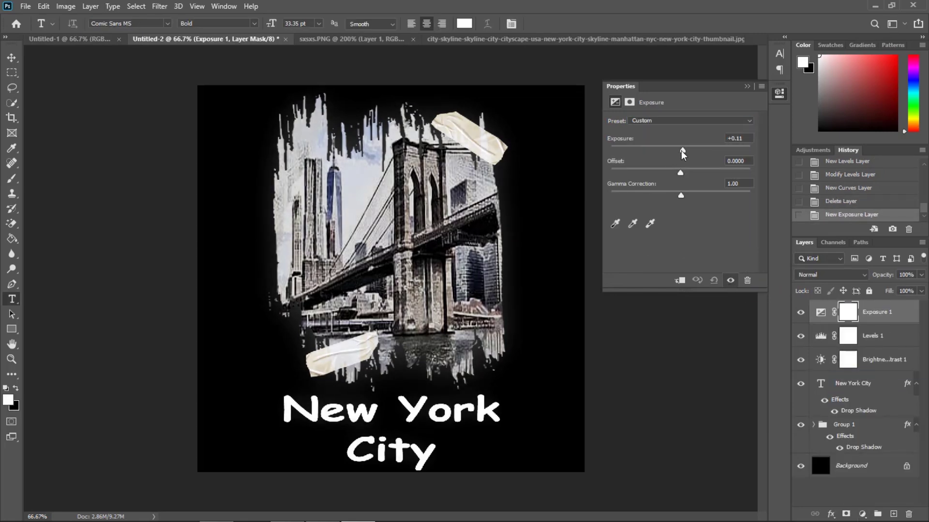
{"action": "left_click", "coordinate": [745, 87]}
Add a Hue/Saturation adjustment layer with hue -3 and saturation +43.
{"action": "left_click", "coordinate": [862, 514]}
{"action": "left_click", "coordinate": [868, 398]}
{"action": "left_click_drag", "start_coordinate": [680, 165], "coordinate": [672, 188]}
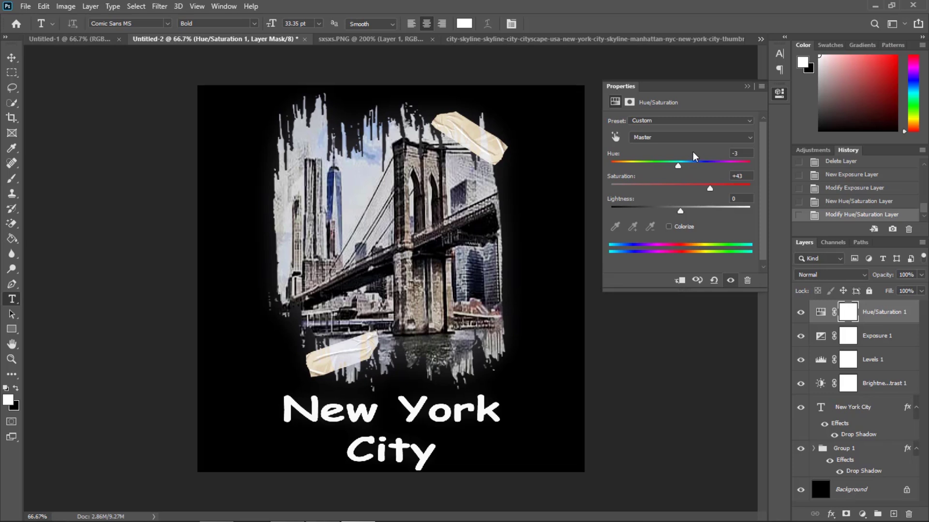
{"action": "left_click", "coordinate": [747, 86]}
Add a Color Balance adjustment layer and shift its midtones slightly toward magenta.
{"action": "left_click", "coordinate": [862, 515]}
{"action": "left_click", "coordinate": [855, 408]}
{"action": "left_click", "coordinate": [666, 144]}
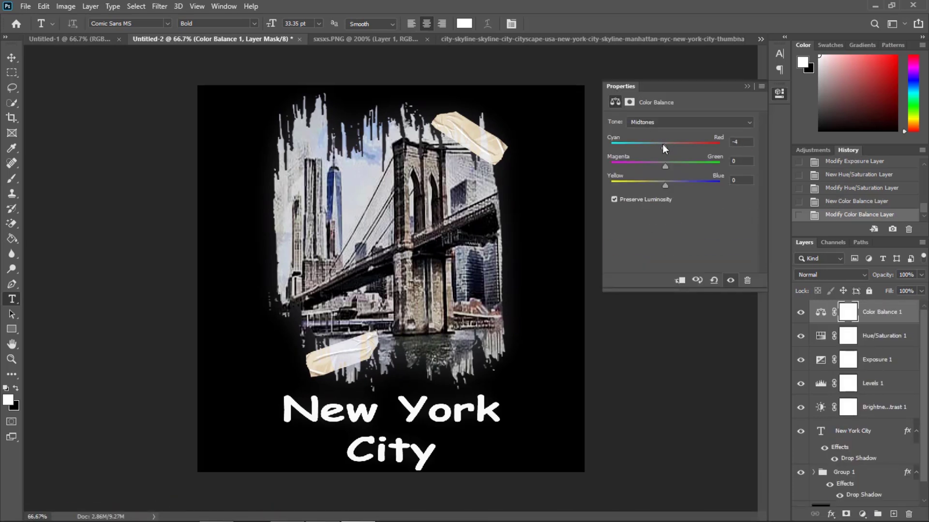
{"action": "left_click_drag", "start_coordinate": [674, 148], "coordinate": [674, 148]}
{"action": "mouse_move", "coordinate": [666, 166]}
{"action": "left_mouse_down"}
{"action": "mouse_move", "coordinate": [677, 168]}
{"action": "mouse_move", "coordinate": [661, 166]}
{"action": "mouse_move", "coordinate": [656, 185]}
{"action": "mouse_move", "coordinate": [666, 184]}
{"action": "left_mouse_up"}
{"action": "left_click_drag", "start_coordinate": [669, 146], "coordinate": [663, 168]}
{"action": "left_click", "coordinate": [746, 87]}
Group the five adjustment layers and compare the artwork with and without the group, leaving it switched on.
{"action": "left_click", "coordinate": [876, 407], "text": "shift"}
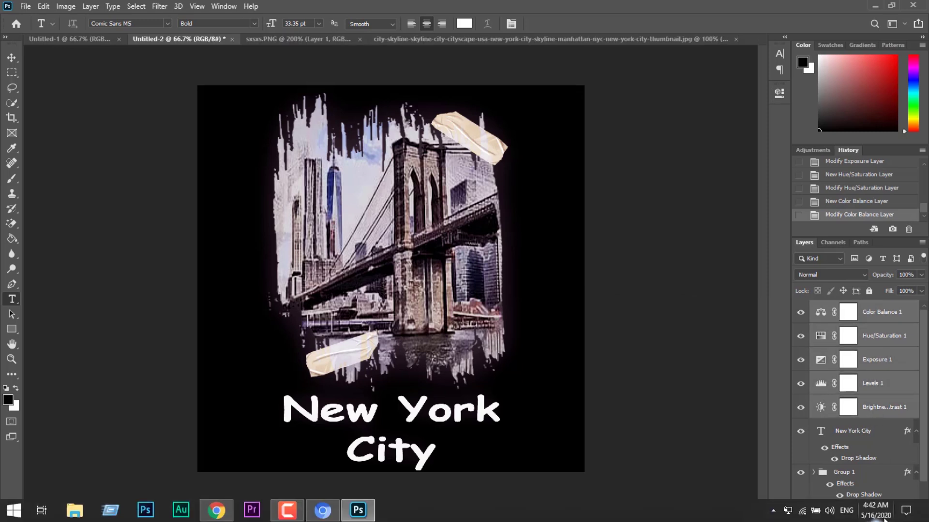
{"action": "left_click", "coordinate": [877, 514]}
{"action": "left_click", "coordinate": [801, 309]}
{"action": "left_click", "coordinate": [801, 308]}
{"action": "left_click", "coordinate": [801, 308]}
{"action": "left_click", "coordinate": [801, 308]}
{"action": "left_click", "coordinate": [801, 308]}
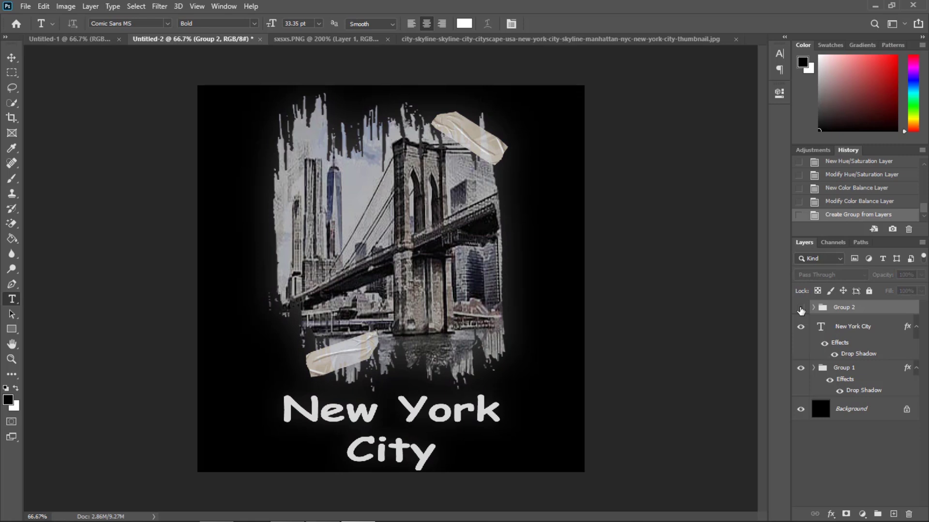
{"action": "left_click", "coordinate": [801, 308]}
{"action": "left_click", "coordinate": [801, 308]}
{"action": "left_click", "coordinate": [801, 309]}
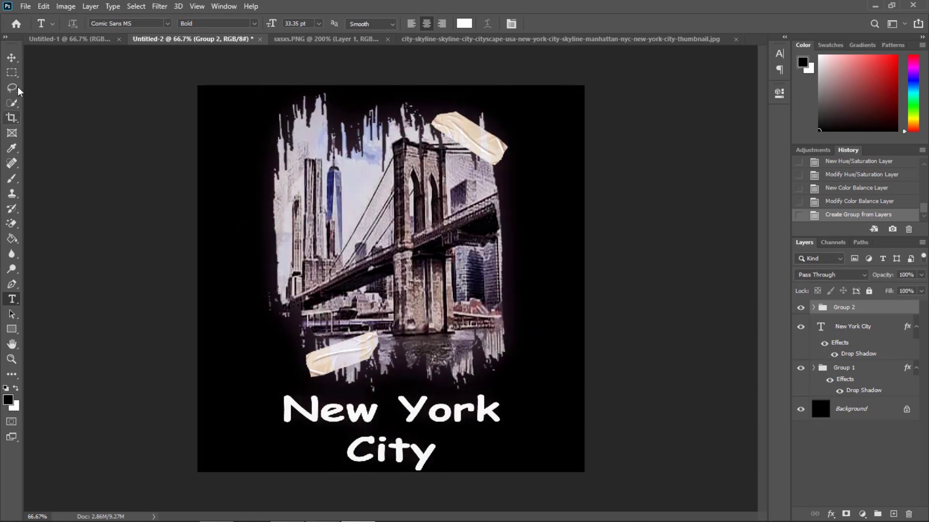
Save the artwork on its transparent background as a PNG named cdeede in the Music folder.
{"action": "left_click", "coordinate": [11, 58]}
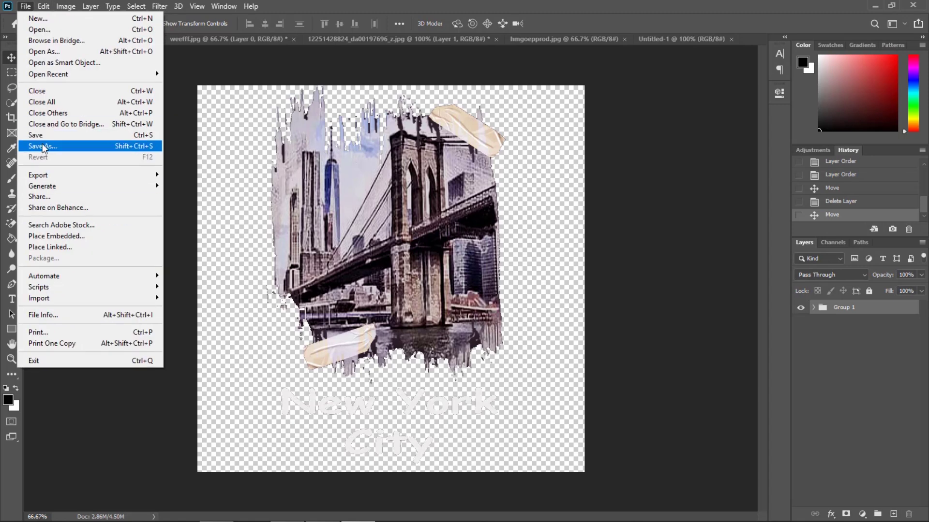
{"action": "left_click", "coordinate": [43, 146]}
{"action": "left_click", "coordinate": [534, 367]}
{"action": "left_click", "coordinate": [155, 349]}
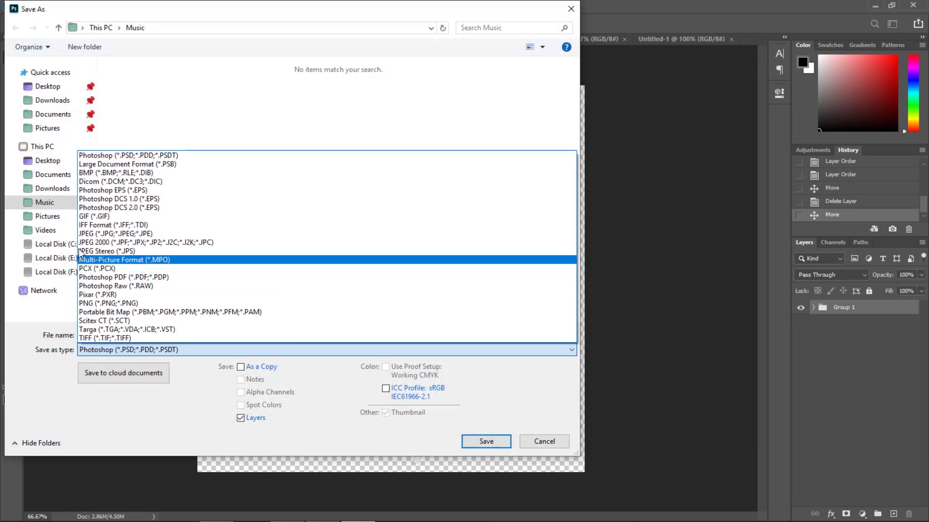
{"action": "left_click", "coordinate": [109, 303]}
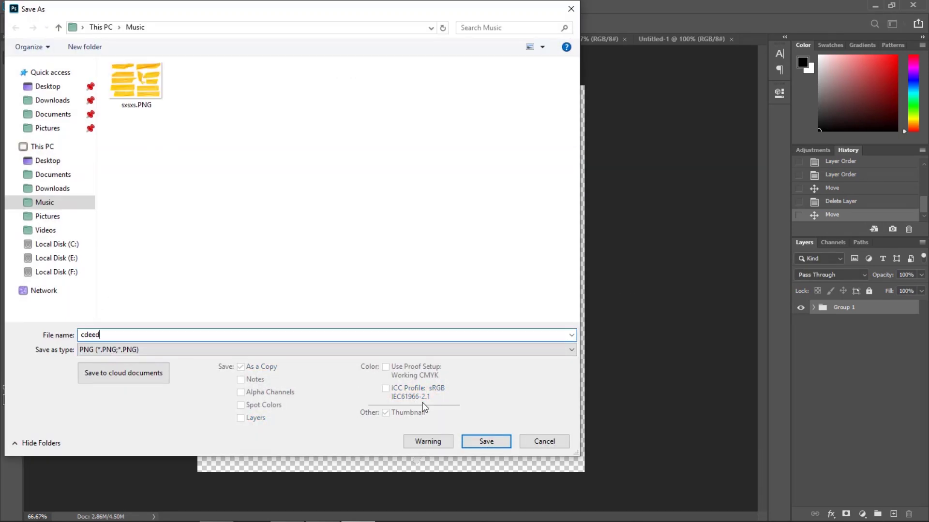
{"action": "left_click", "coordinate": [486, 441]}
{"action": "left_click", "coordinate": [522, 159]}
Close the leftover documents without saving, leaving only the T-shirt picture hmgoepprod.jpg open.
{"action": "left_click", "coordinate": [156, 39]}
{"action": "left_click", "coordinate": [458, 201]}
{"action": "key", "text": "ctrl+w"}
{"action": "left_click", "coordinate": [458, 201]}
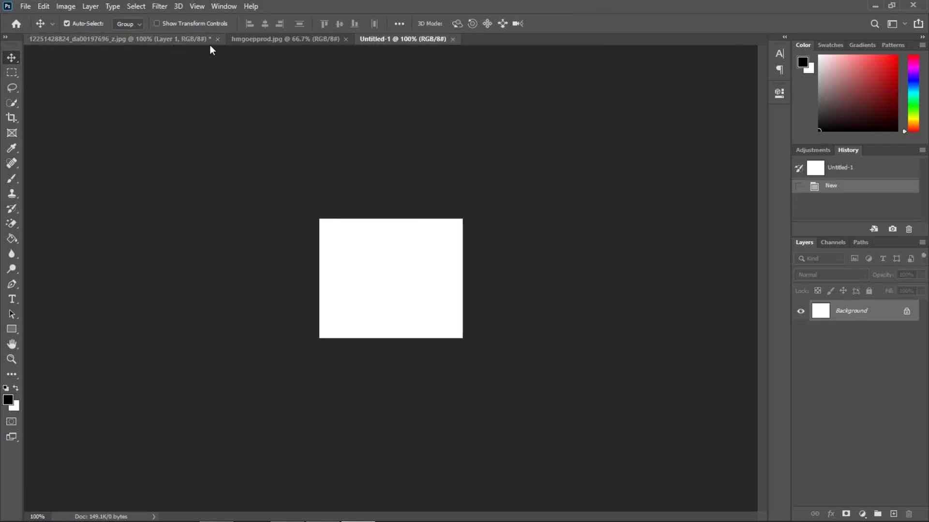
{"action": "left_click", "coordinate": [175, 40]}
{"action": "left_click", "coordinate": [294, 40]}
{"action": "left_click", "coordinate": [219, 39]}
{"action": "left_click", "coordinate": [460, 201]}
{"action": "left_click", "coordinate": [213, 39]}
{"action": "left_click", "coordinate": [250, 39]}
{"action": "left_click", "coordinate": [25, 6]}
{"action": "left_click", "coordinate": [31, 27]}
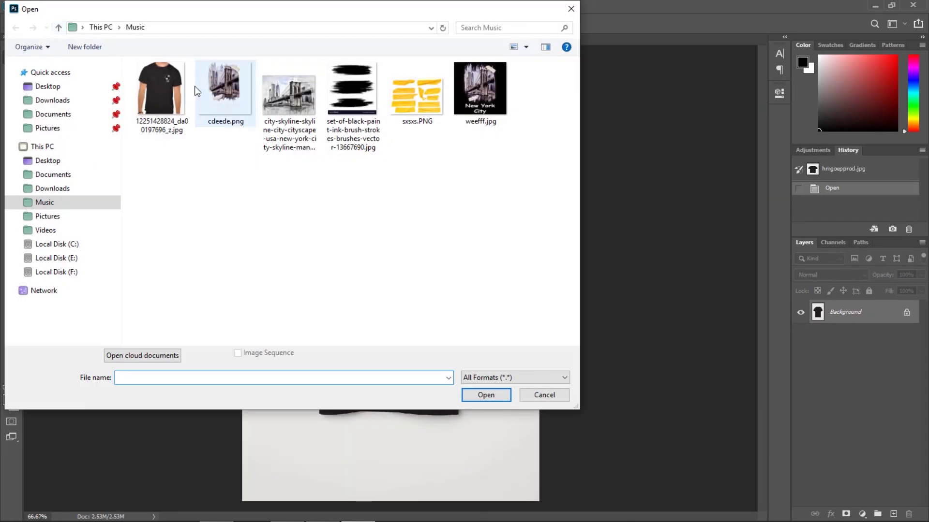
{"action": "double_click", "coordinate": [185, 85]}
{"action": "left_click_drag", "start_coordinate": [89, 39], "coordinate": [58, 38]}
Remove the round emblem and the lettering below it from the shirt's chest with the Spot Healing Brush.
{"action": "left_click", "coordinate": [11, 163]}
{"action": "left_click", "coordinate": [17, 62]}
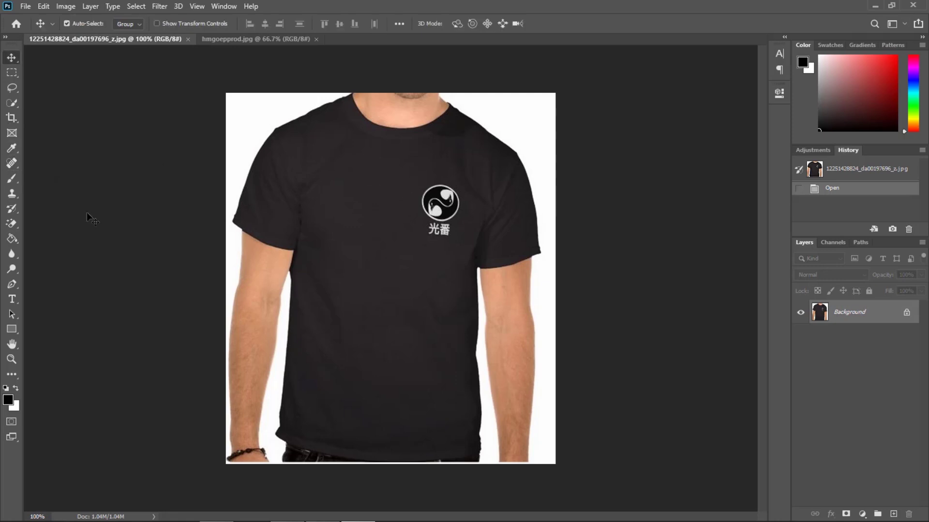
{"action": "key", "text": "j"}
{"action": "mouse_move", "coordinate": [411, 191]}
{"action": "left_mouse_down"}
{"action": "mouse_move", "coordinate": [443, 213]}
{"action": "mouse_move", "coordinate": [431, 228]}
{"action": "mouse_move", "coordinate": [444, 231]}
{"action": "mouse_move", "coordinate": [446, 197]}
{"action": "mouse_move", "coordinate": [452, 235]}
{"action": "left_mouse_up"}
Open cdeede.png and move its artwork layer onto the black T-shirt photo.
{"action": "left_click", "coordinate": [26, 6]}
{"action": "left_click", "coordinate": [28, 30]}
{"action": "double_click", "coordinate": [229, 100]}
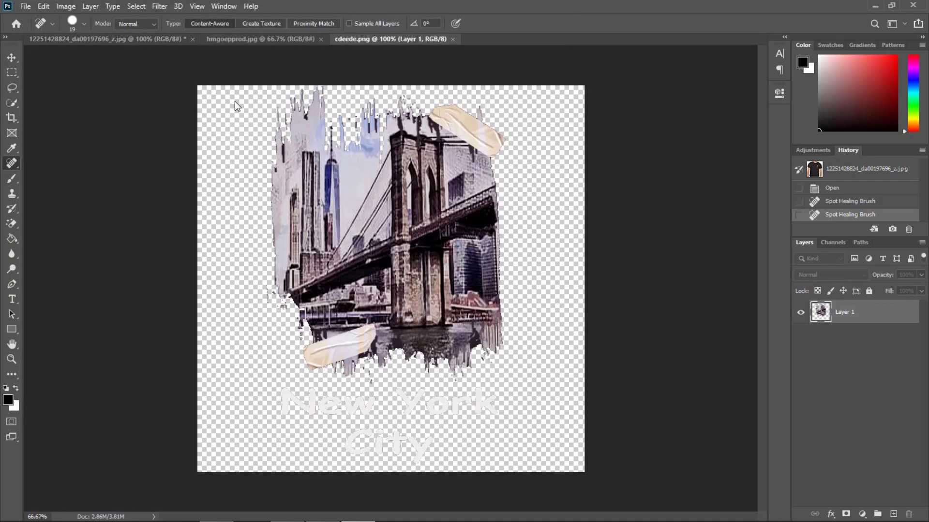
{"action": "key", "text": "v"}
{"action": "left_click_drag", "start_coordinate": [341, 201], "coordinate": [247, 192]}
Scale the artwork down with Free Transform and centre it on the chest of the shirt.
{"action": "key", "text": "ctrl+t"}
{"action": "left_click_drag", "start_coordinate": [206, 289], "coordinate": [367, 288]}
{"action": "left_click_drag", "start_coordinate": [401, 287], "coordinate": [330, 283]}
{"action": "left_click_drag", "start_coordinate": [492, 283], "coordinate": [411, 284]}
{"action": "left_click_drag", "start_coordinate": [379, 281], "coordinate": [393, 235]}
{"action": "left_click_drag", "start_coordinate": [449, 355], "coordinate": [469, 385]}
{"action": "left_click_drag", "start_coordinate": [387, 303], "coordinate": [377, 292]}
{"action": "left_click_drag", "start_coordinate": [322, 265], "coordinate": [332, 266]}
{"action": "left_click_drag", "start_coordinate": [378, 290], "coordinate": [373, 285]}
{"action": "left_click_drag", "start_coordinate": [457, 261], "coordinate": [449, 261]}
{"action": "key", "text": "Return"}
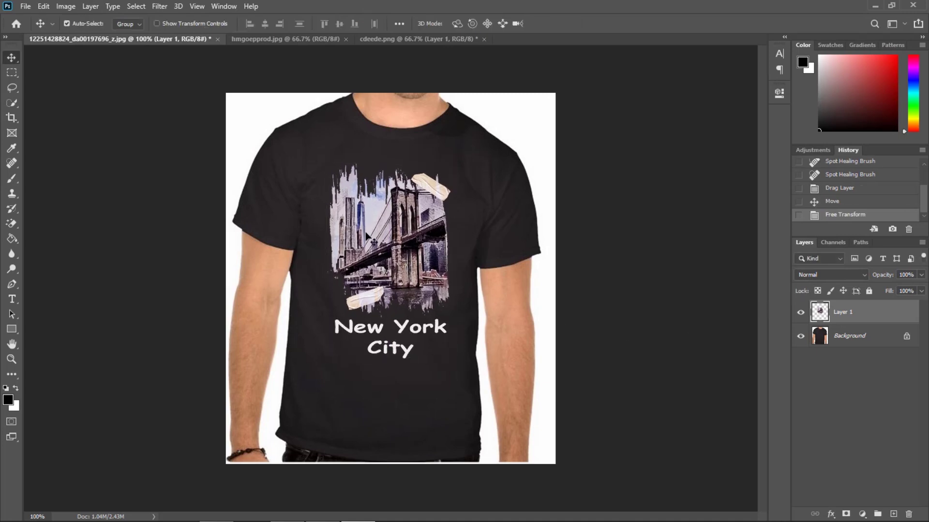
Try different blend modes on the artwork layer, return it to Normal and lower its opacity to 93%.
{"action": "right_click", "coordinate": [806, 310]}
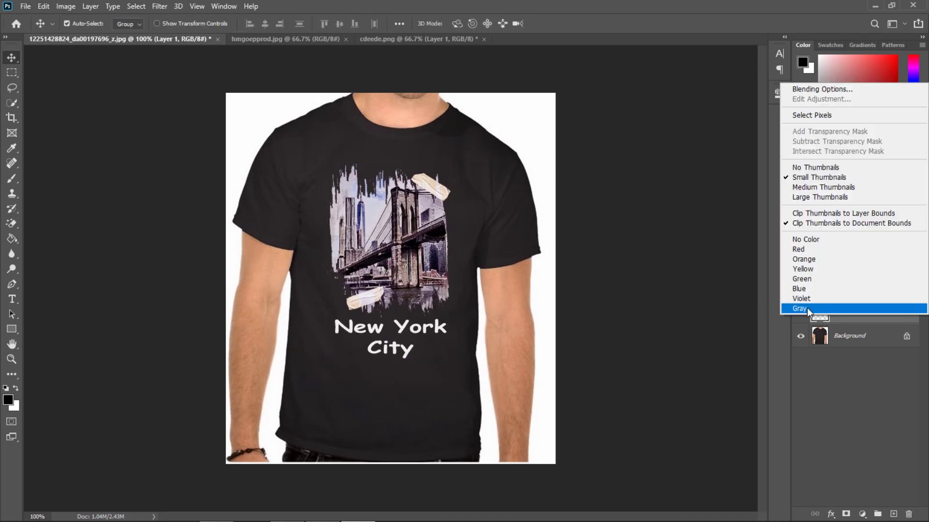
{"action": "left_click", "coordinate": [794, 90]}
{"action": "left_click", "coordinate": [704, 119]}
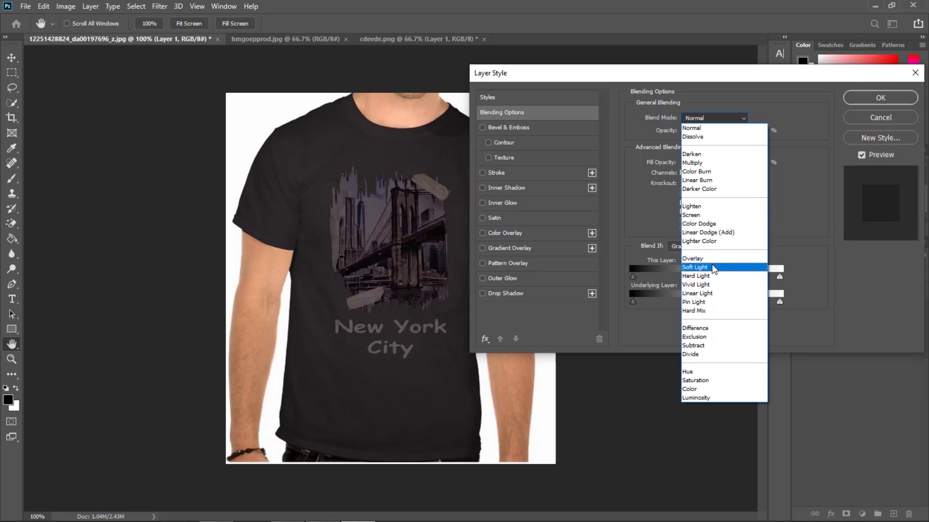
{"action": "left_click", "coordinate": [715, 285]}
{"action": "left_click", "coordinate": [709, 121]}
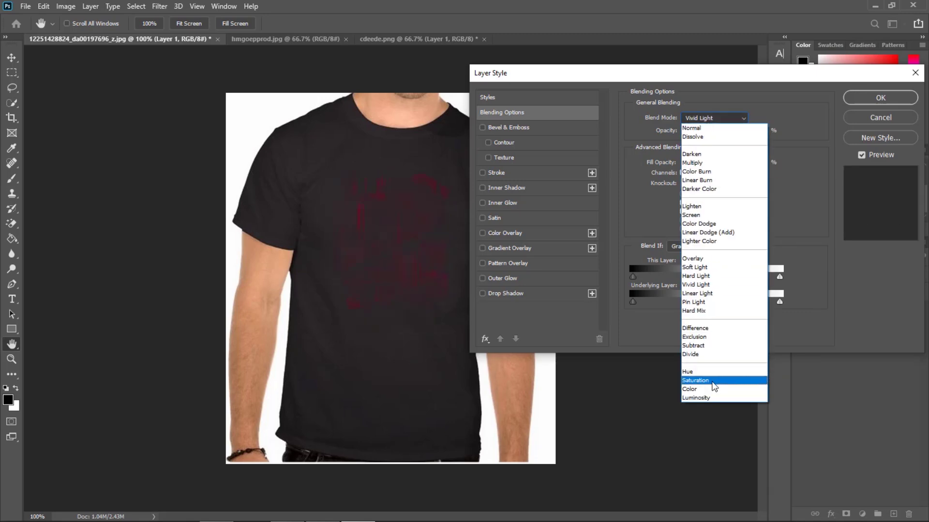
{"action": "left_click", "coordinate": [689, 114]}
{"action": "left_click", "coordinate": [697, 120]}
{"action": "left_click", "coordinate": [698, 126]}
{"action": "left_click_drag", "start_coordinate": [739, 130], "coordinate": [735, 126]}
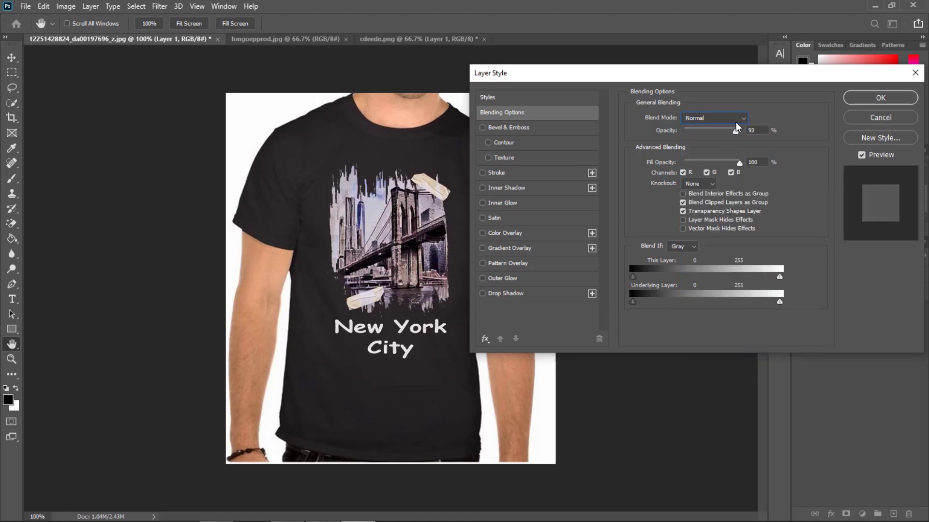
Add a black Multiply drop shadow to the artwork layer, adjusting its size and spread.
{"action": "left_click", "coordinate": [497, 294]}
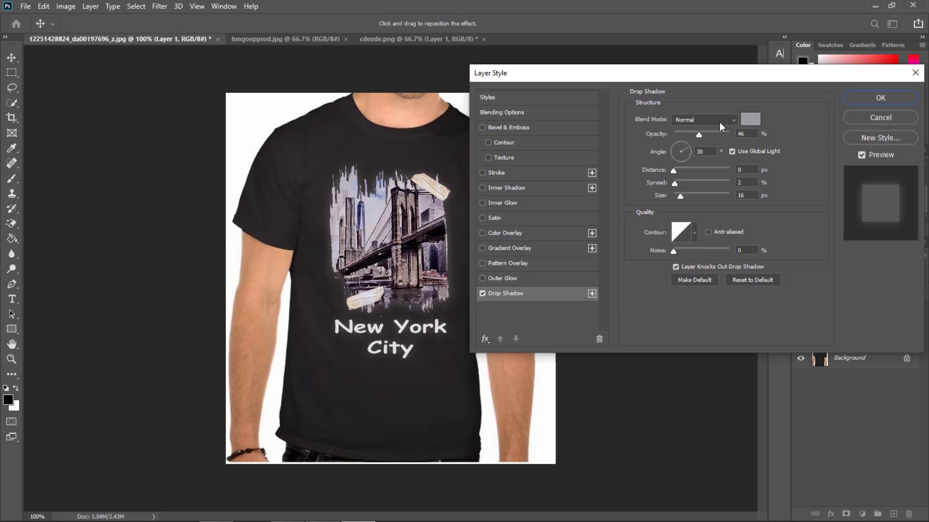
{"action": "left_click", "coordinate": [719, 122]}
{"action": "left_click", "coordinate": [690, 162]}
{"action": "left_click", "coordinate": [750, 119]}
{"action": "left_click", "coordinate": [93, 346]}
{"action": "left_click", "coordinate": [355, 195]}
{"action": "left_click_drag", "start_coordinate": [680, 196], "coordinate": [682, 200]}
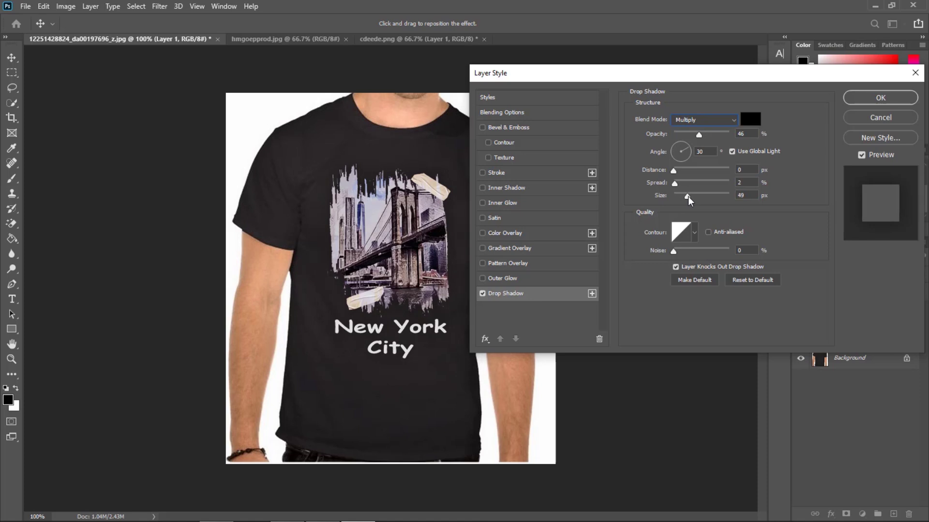
{"action": "left_click_drag", "start_coordinate": [682, 187], "coordinate": [678, 188]}
{"action": "key", "text": "Return"}
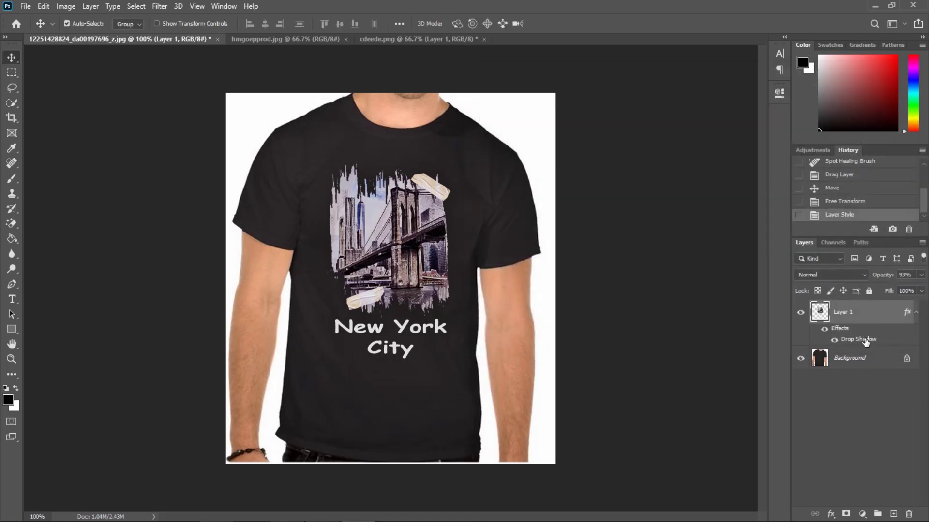
Add a Brightness/Contrast adjustment layer above the Background with brightness about -44 and contrast 74.
{"action": "left_click", "coordinate": [828, 364]}
{"action": "left_click", "coordinate": [862, 514]}
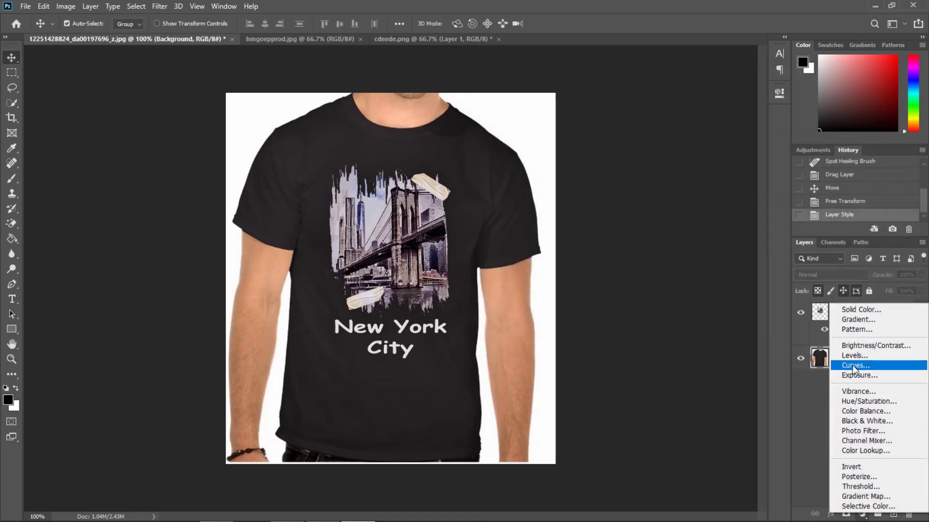
{"action": "left_click", "coordinate": [847, 356]}
{"action": "mouse_move", "coordinate": [680, 153]}
{"action": "left_mouse_down"}
{"action": "mouse_move", "coordinate": [660, 153]}
{"action": "mouse_move", "coordinate": [701, 153]}
{"action": "mouse_move", "coordinate": [667, 154]}
{"action": "left_mouse_up"}
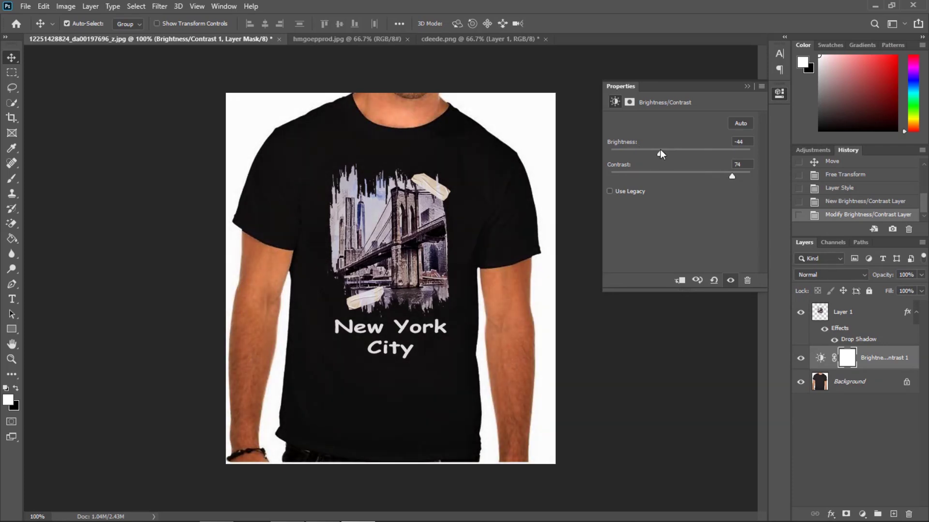
{"action": "left_click", "coordinate": [747, 86]}
Add a Levels adjustment layer above the Brightness/Contrast layer and adjust its input levels.
{"action": "left_click", "coordinate": [864, 514]}
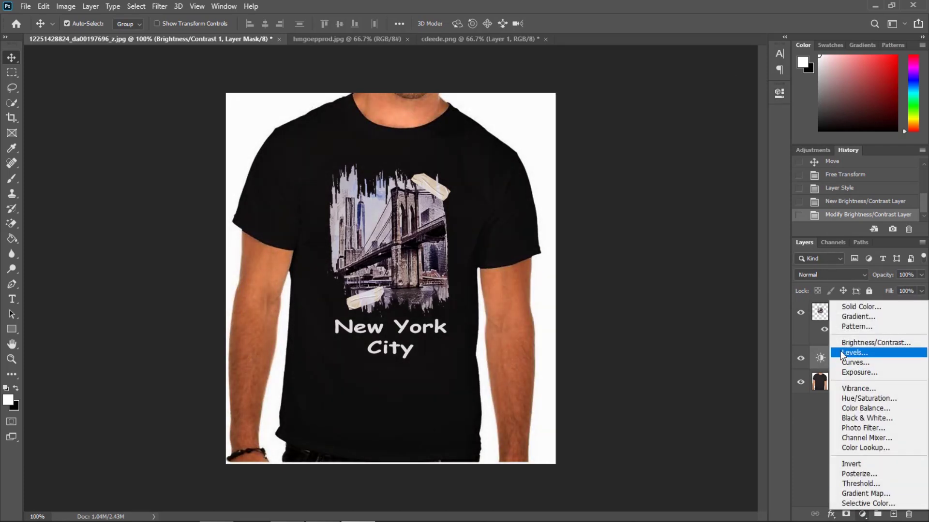
{"action": "left_click", "coordinate": [844, 354]}
{"action": "left_click_drag", "start_coordinate": [751, 205], "coordinate": [740, 202]}
{"action": "left_click_drag", "start_coordinate": [683, 205], "coordinate": [630, 202]}
{"action": "left_click", "coordinate": [747, 86]}
Lower the artwork layer's opacity to 81% in its blending options.
{"action": "right_click", "coordinate": [820, 312]}
{"action": "left_click", "coordinate": [802, 83]}
{"action": "mouse_move", "coordinate": [739, 131]}
{"action": "left_mouse_down"}
{"action": "mouse_move", "coordinate": [721, 131]}
{"action": "mouse_move", "coordinate": [729, 133]}
{"action": "left_mouse_up"}
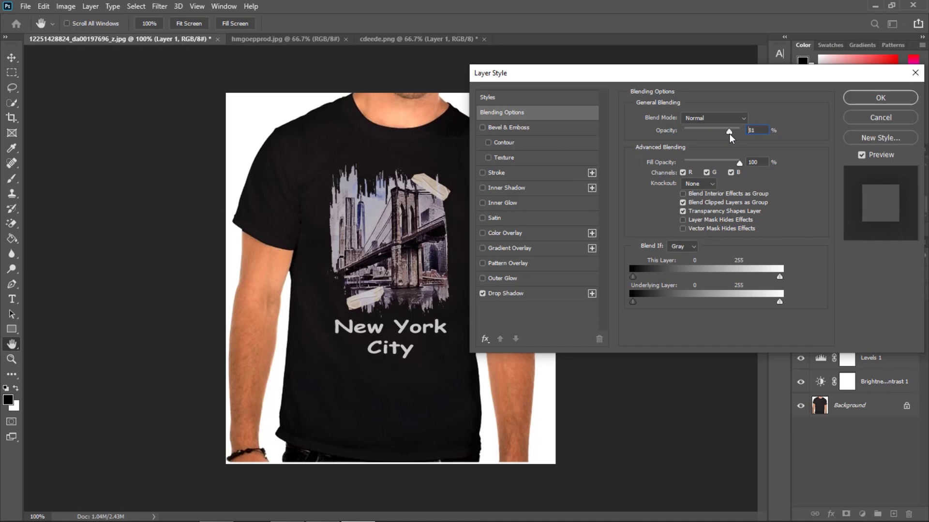
{"action": "left_click", "coordinate": [869, 99]}
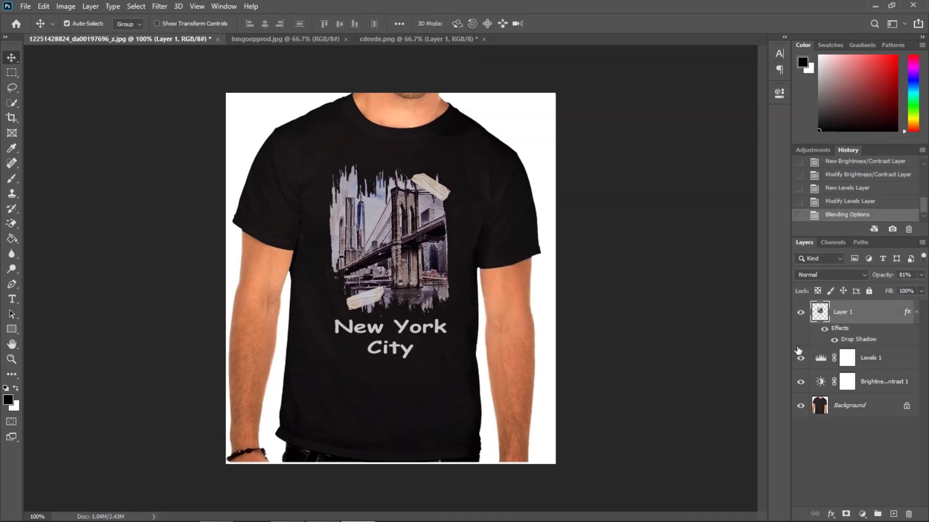
Rotate the artwork slightly clockwise and reduce its height to 94.1% with Free Transform.
{"action": "key", "text": "ctrl+t"}
{"action": "mouse_move", "coordinate": [483, 127]}
{"action": "left_mouse_down"}
{"action": "mouse_move", "coordinate": [493, 131]}
{"action": "mouse_move", "coordinate": [476, 142]}
{"action": "left_mouse_up"}
{"action": "key", "text": "Return"}
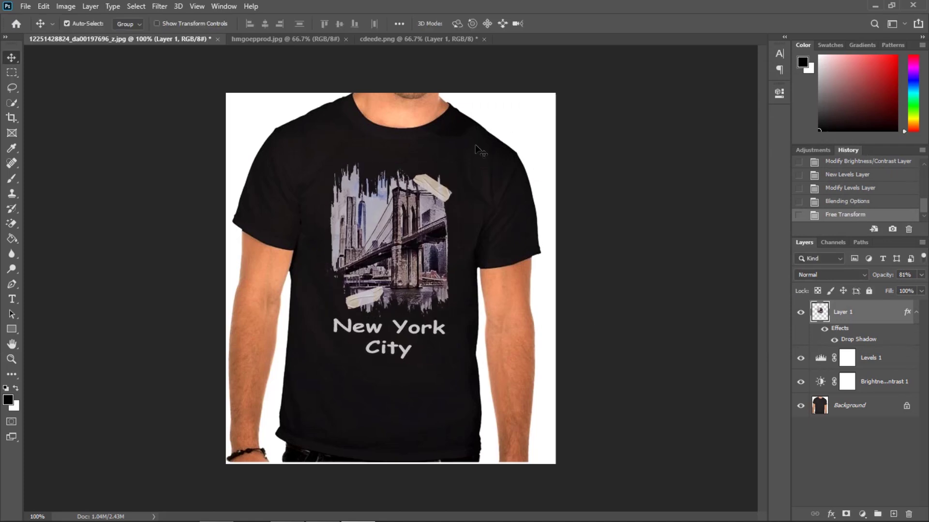
{"action": "left_click_drag", "start_coordinate": [402, 245], "coordinate": [402, 246]}
{"action": "key", "text": "ctrl+t"}
{"action": "left_click_drag", "start_coordinate": [389, 359], "coordinate": [386, 346]}
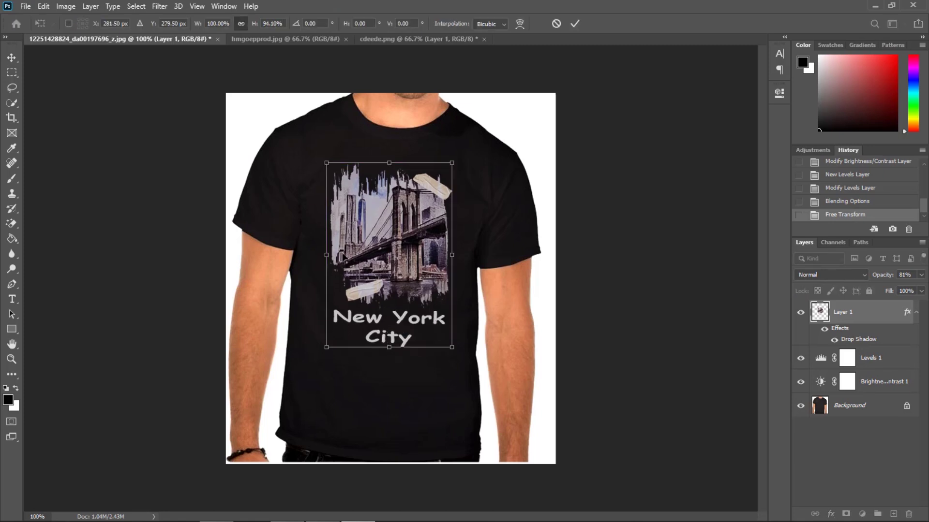
{"action": "key", "text": "Return"}
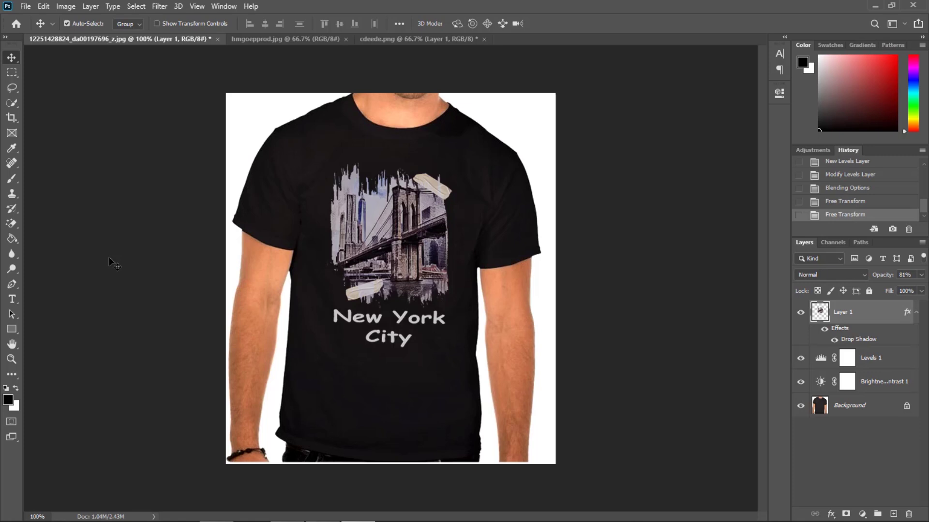
Move the cdeede.png artwork layer onto hmgoepprod.jpg, scale it down and centre it on the shirt's front.
{"action": "left_click", "coordinate": [268, 41]}
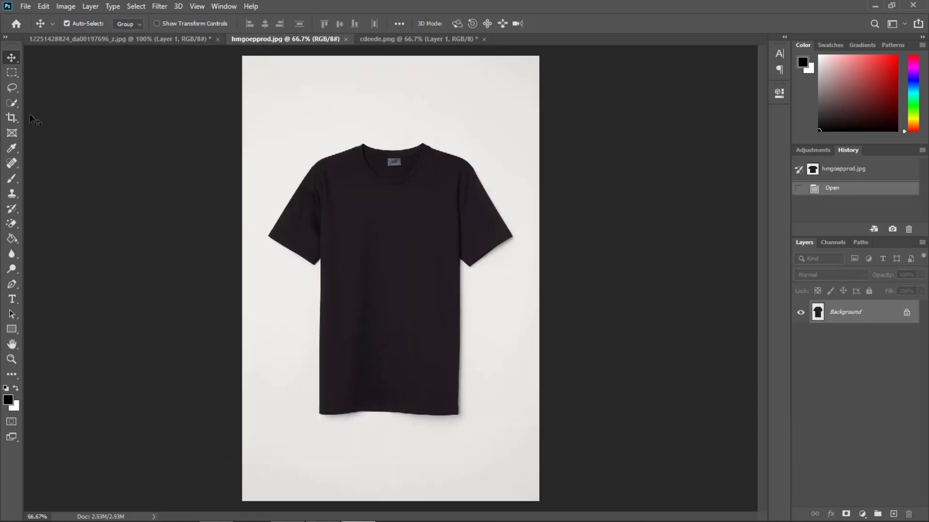
{"action": "left_click", "coordinate": [382, 40]}
{"action": "left_click_drag", "start_coordinate": [379, 158], "coordinate": [380, 224]}
{"action": "key", "text": "ctrl+t"}
{"action": "left_click_drag", "start_coordinate": [503, 98], "coordinate": [342, 352]}
{"action": "left_click_drag", "start_coordinate": [301, 426], "coordinate": [391, 279]}
{"action": "left_click", "coordinate": [575, 23]}
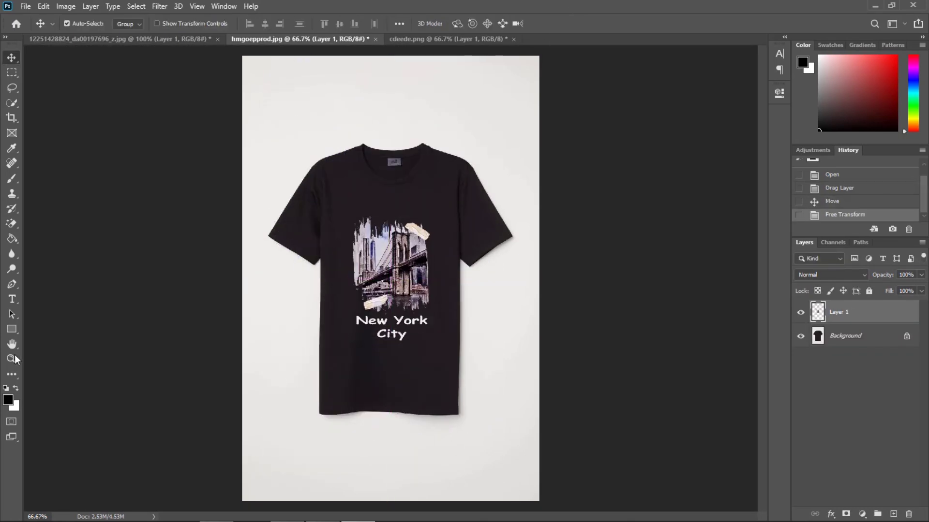
Move the artwork higher on the chest and widen it slightly on both sides with Free Transform.
{"action": "key", "text": "z"}
{"action": "left_click", "coordinate": [301, 257]}
{"action": "left_click_drag", "start_coordinate": [362, 516], "coordinate": [373, 517]}
{"action": "left_click", "coordinate": [11, 57]}
{"action": "left_click_drag", "start_coordinate": [383, 250], "coordinate": [382, 228]}
{"action": "key", "text": "ctrl+t"}
{"action": "left_click_drag", "start_coordinate": [345, 267], "coordinate": [335, 267]}
{"action": "left_click_drag", "start_coordinate": [462, 267], "coordinate": [472, 267]}
{"action": "mouse_move", "coordinate": [418, 288]}
{"action": "left_mouse_down"}
{"action": "mouse_move", "coordinate": [408, 288]}
{"action": "mouse_move", "coordinate": [420, 284]}
{"action": "left_mouse_up"}
{"action": "key", "text": "Return"}
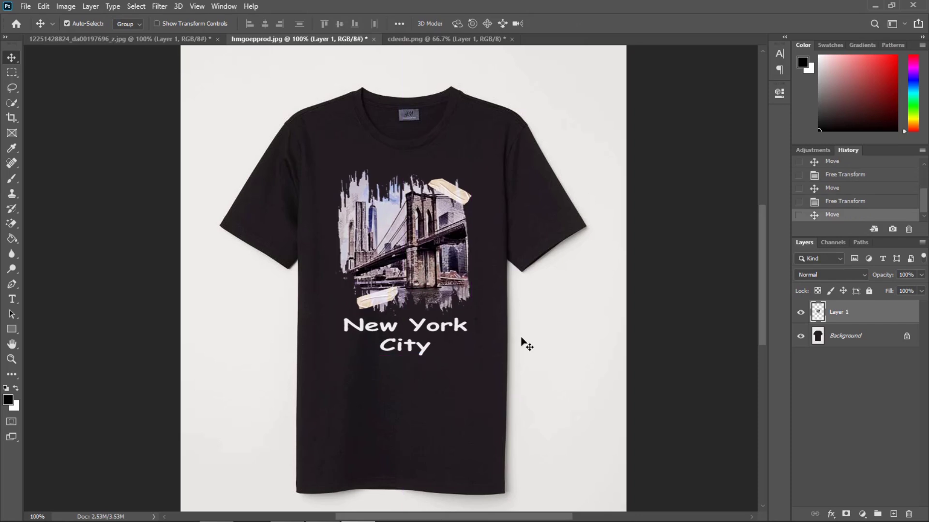
Set the artwork layer's opacity to 89% and add a drop shadow to it.
{"action": "right_click", "coordinate": [825, 325]}
{"action": "left_click", "coordinate": [798, 92]}
{"action": "left_click_drag", "start_coordinate": [737, 134], "coordinate": [734, 130]}
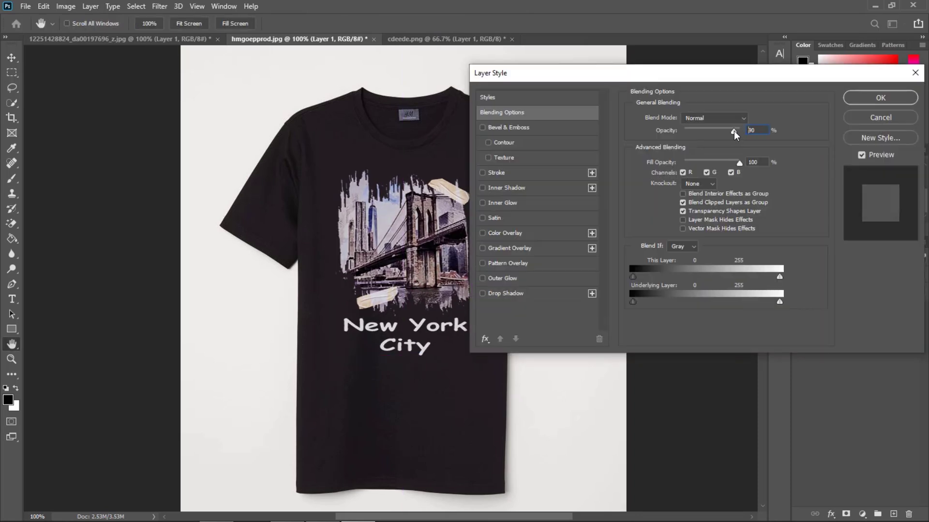
{"action": "left_click_drag", "start_coordinate": [780, 277], "coordinate": [773, 279]}
{"action": "left_click", "coordinate": [503, 294]}
{"action": "left_click", "coordinate": [880, 97]}
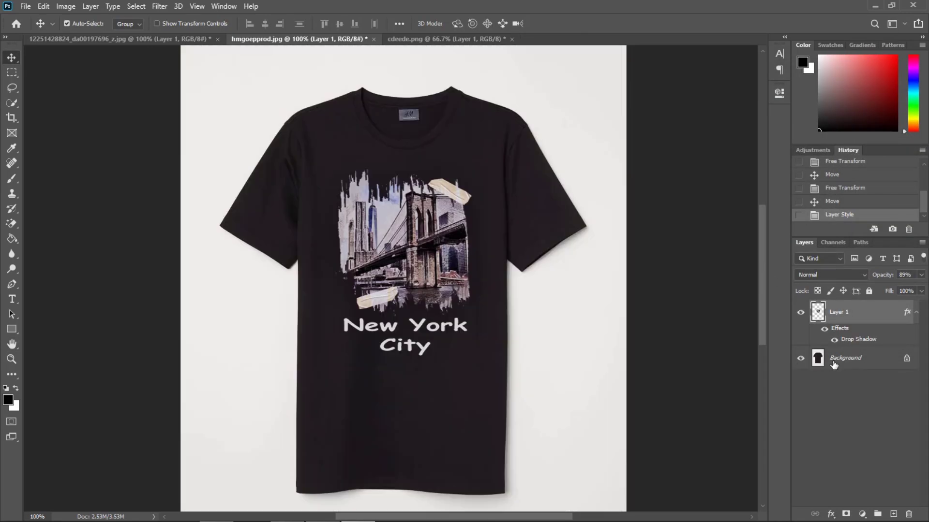
Add a Brightness/Contrast adjustment layer above the shirt photo with brightness -22 and contrast 57.
{"action": "left_click", "coordinate": [810, 356]}
{"action": "left_click", "coordinate": [862, 514]}
{"action": "left_click", "coordinate": [856, 342]}
{"action": "left_click_drag", "start_coordinate": [680, 174], "coordinate": [670, 155]}
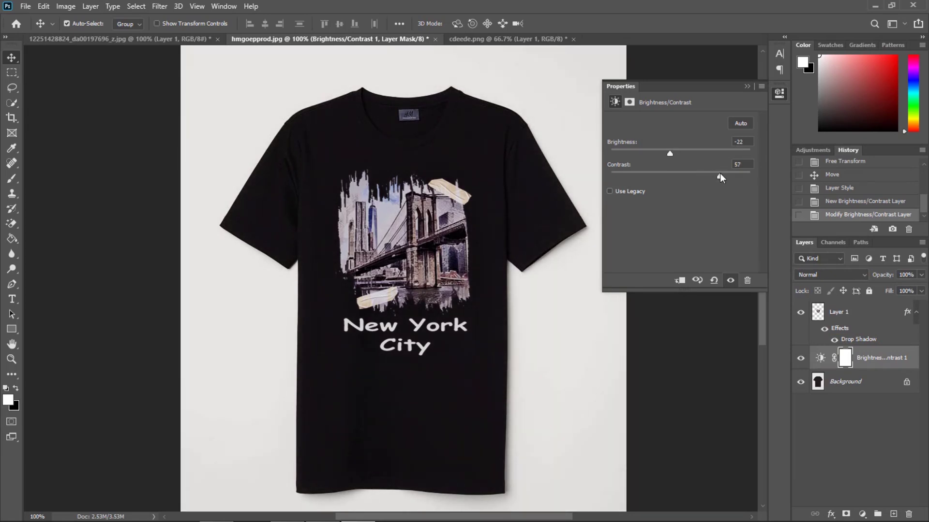
{"action": "left_click", "coordinate": [748, 86]}
Add a Levels adjustment layer at the top of the stack with the midtones at 0.91.
{"action": "left_click", "coordinate": [862, 514]}
{"action": "left_click", "coordinate": [846, 365]}
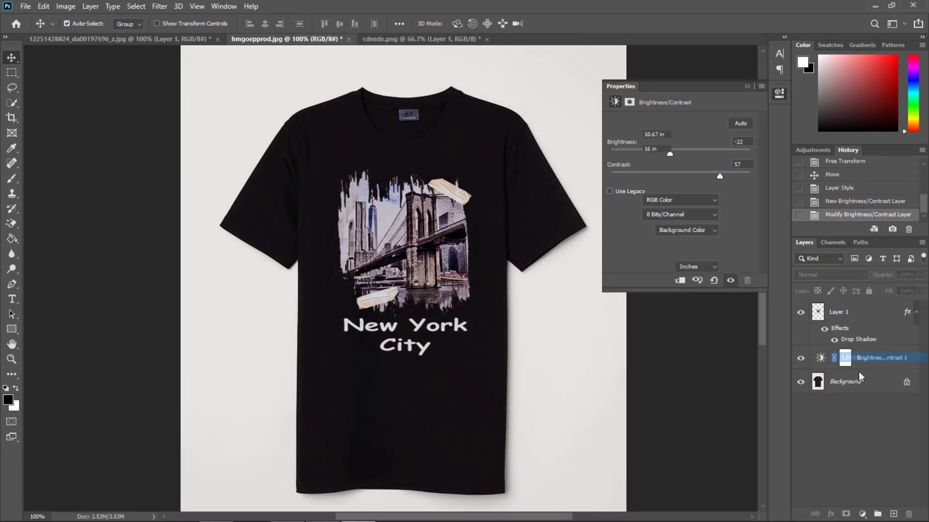
{"action": "mouse_move", "coordinate": [686, 208]}
{"action": "left_mouse_down"}
{"action": "mouse_move", "coordinate": [696, 209]}
{"action": "mouse_move", "coordinate": [670, 208]}
{"action": "mouse_move", "coordinate": [693, 207]}
{"action": "left_mouse_up"}
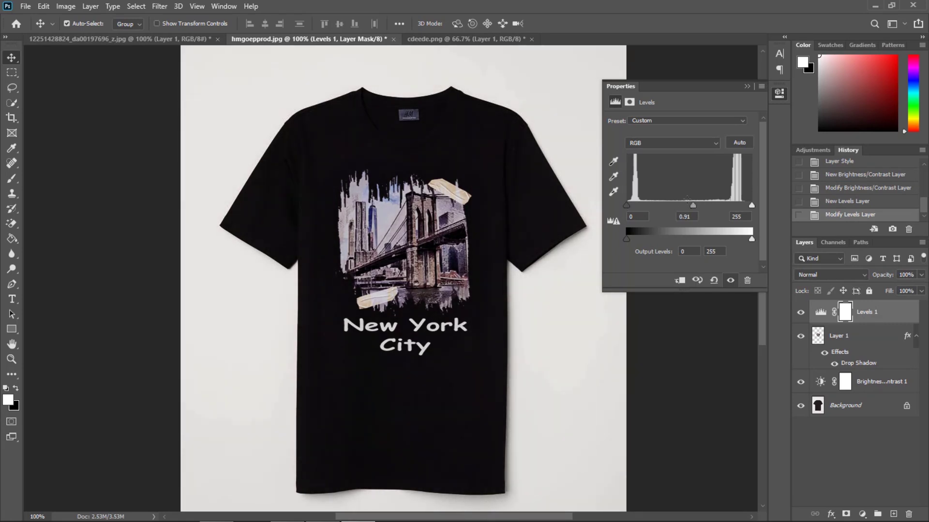
{"action": "left_click", "coordinate": [747, 86]}
Add an Exposure adjustment layer on top with the exposure at 0.00.
{"action": "left_click", "coordinate": [861, 515]}
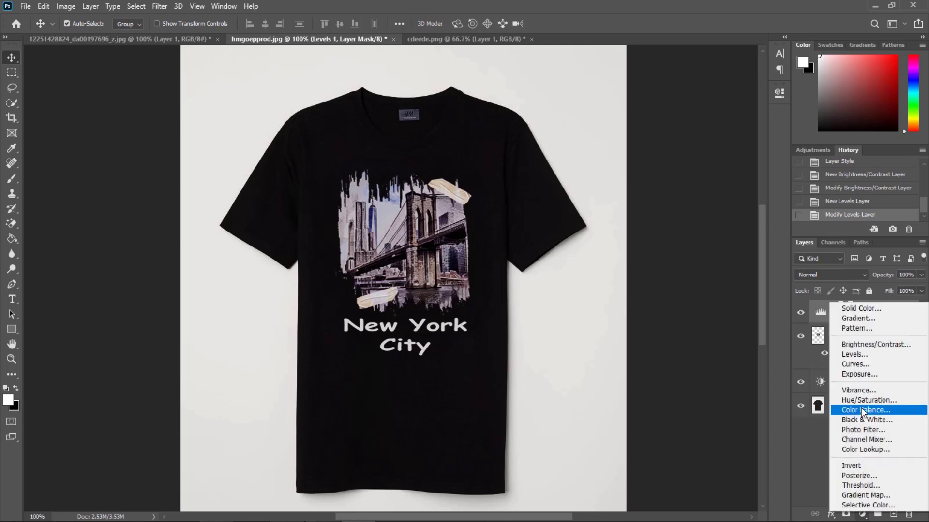
{"action": "left_click", "coordinate": [848, 374]}
{"action": "left_click_drag", "start_coordinate": [680, 151], "coordinate": [680, 150]}
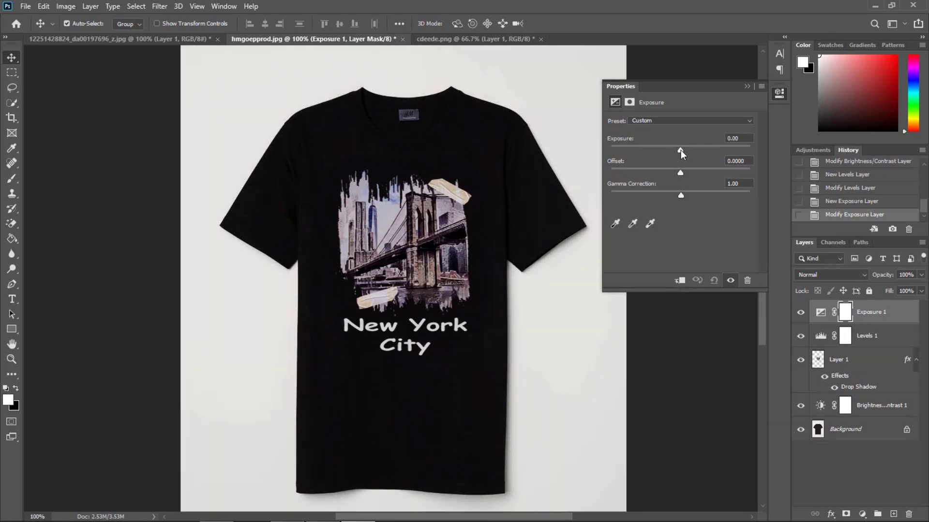
{"action": "left_click", "coordinate": [747, 86]}
Crop away the empty background above and below the T-shirt.
{"action": "key", "text": "z"}
{"action": "key", "text": "ctrl+0"}
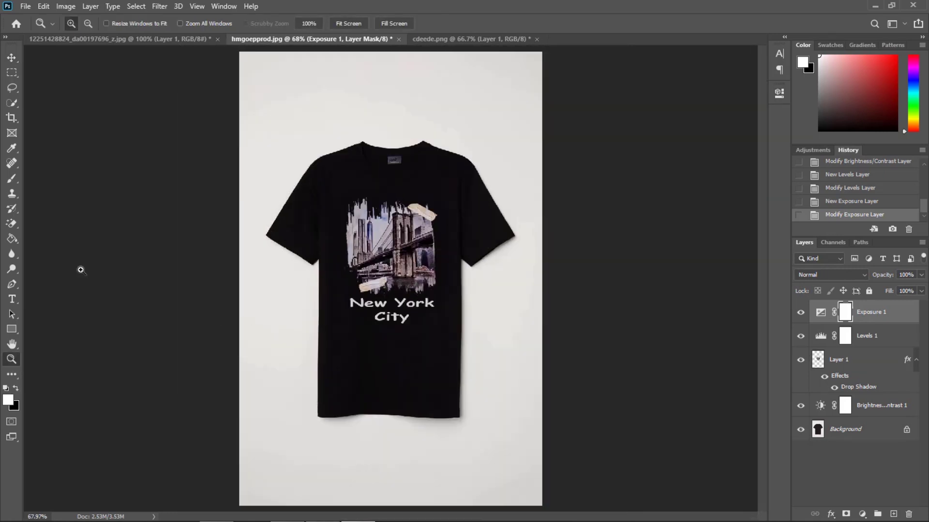
{"action": "left_click", "coordinate": [11, 118]}
{"action": "left_click_drag", "start_coordinate": [390, 53], "coordinate": [390, 90]}
{"action": "left_click_drag", "start_coordinate": [390, 469], "coordinate": [390, 435]}
{"action": "left_click", "coordinate": [607, 24]}
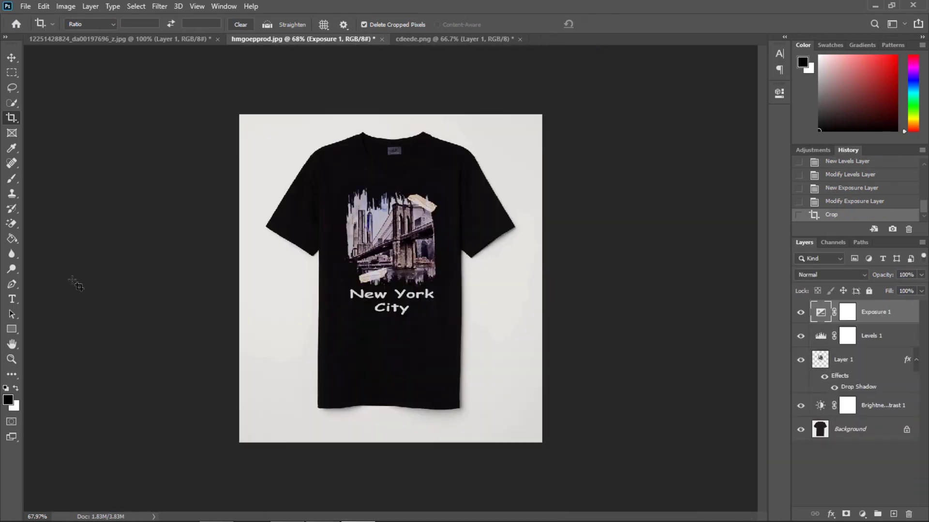
Stretch the artwork layer downward and slightly wider on the cropped shirt with Free Transform.
{"action": "key", "text": "v"}
{"action": "left_click", "coordinate": [419, 252]}
{"action": "key", "text": "ctrl+t"}
{"action": "left_click_drag", "start_coordinate": [391, 315], "coordinate": [391, 329]}
{"action": "left_click_drag", "start_coordinate": [341, 258], "coordinate": [339, 258]}
{"action": "left_click_drag", "start_coordinate": [390, 328], "coordinate": [390, 331]}
{"action": "key", "text": "Return"}
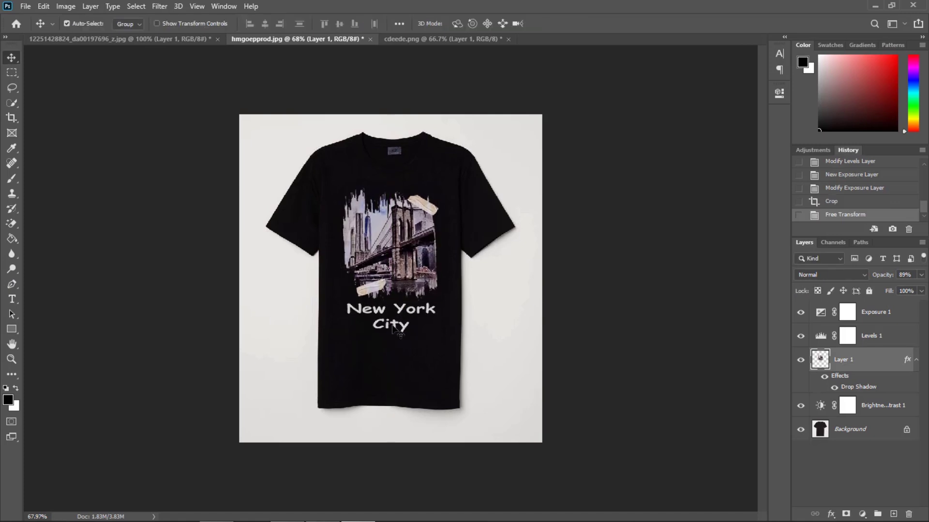
{"action": "left_click", "coordinate": [687, 253]}
{"action": "key", "text": "z"}
{"action": "left_click", "coordinate": [560, 259]}
{"action": "right_click", "coordinate": [152, 311]}
{"action": "left_click", "coordinate": [199, 382]}
{"action": "left_click", "coordinate": [357, 213]}
{"action": "right_click", "coordinate": [529, 154]}
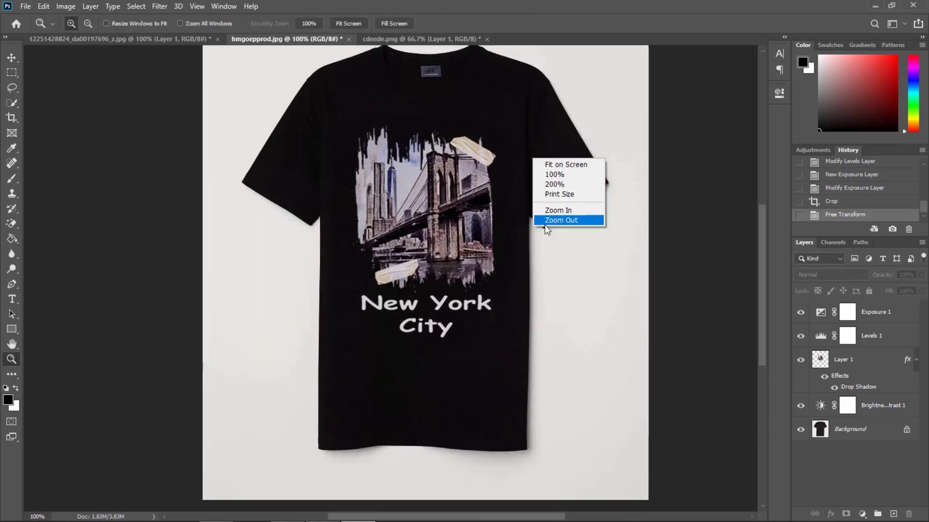
{"action": "left_click", "coordinate": [543, 222]}
{"action": "left_click", "coordinate": [180, 39]}
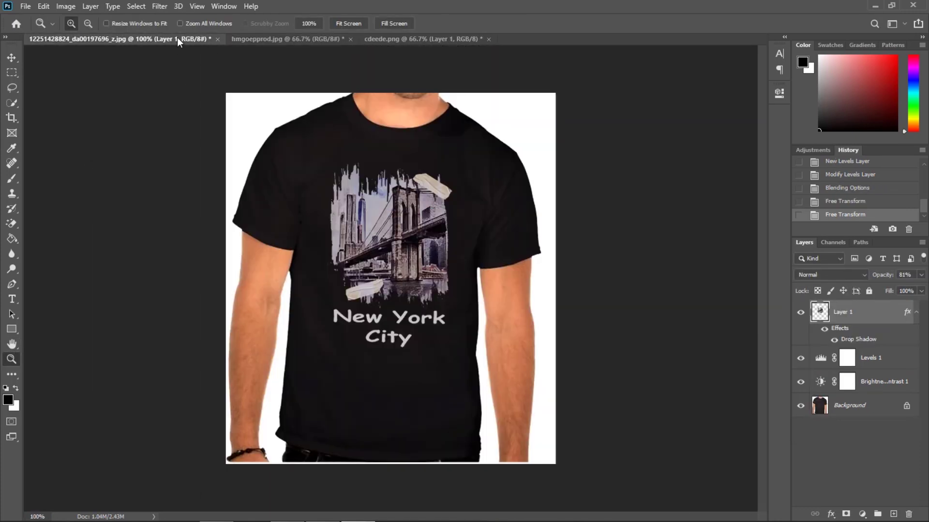